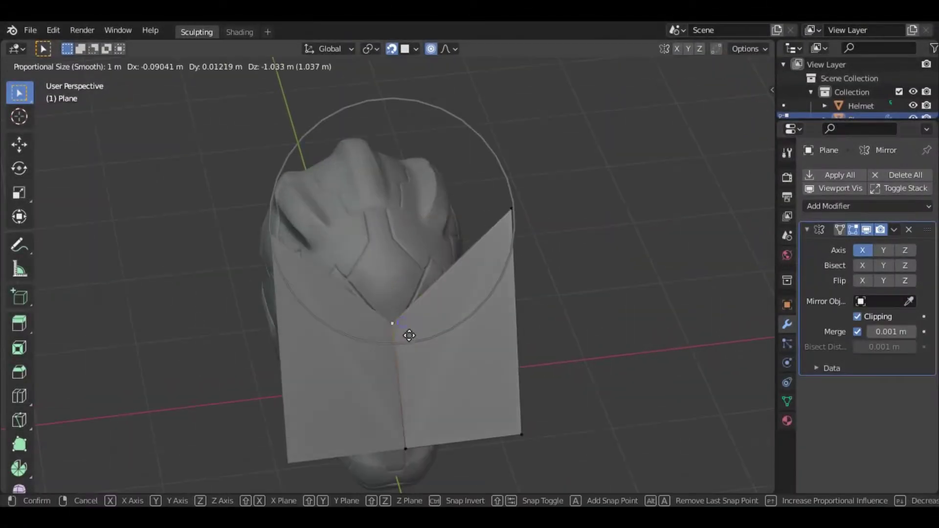
Snap the plane's starting vertices onto the helmet's forehead surface.
left_click(409, 334)
middle_click_drag(413, 442, 446, 321)
scroll(446, 321, "up", 5)
key("g")
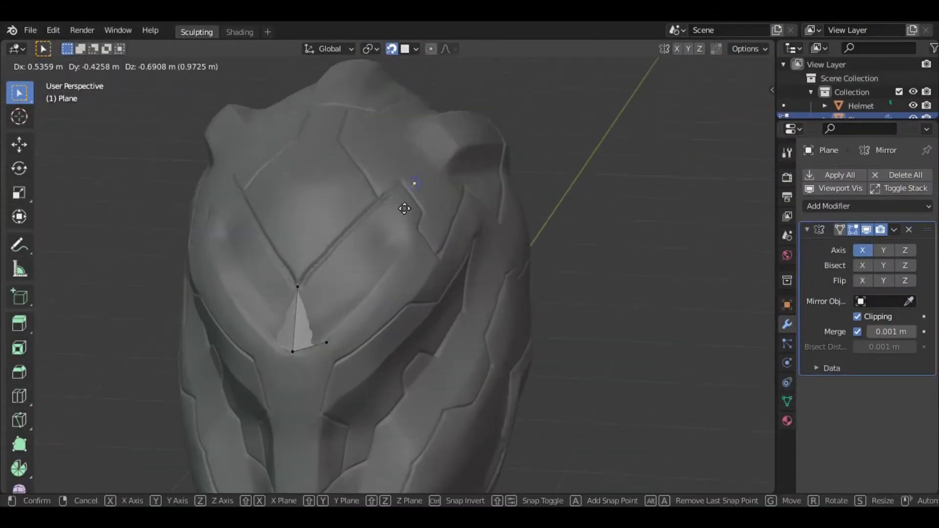
left_click(404, 209)
scroll(413, 271, "up", 3)
scroll(352, 367, "up", 2)
Extrude vertices along the forehead panel groove and slide them into place.
key("e")
left_click(419, 308)
key("e")
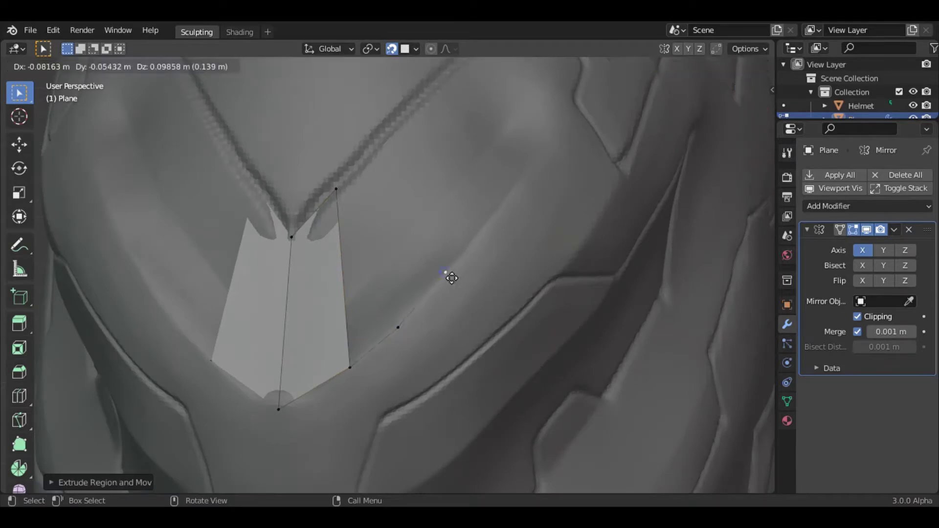
left_click(451, 277)
scroll(493, 312, "down", 3)
key("g")
key("g")
left_click(329, 419)
Extrude the vertex row twice to form a strip of quad faces along the panel.
key("g")
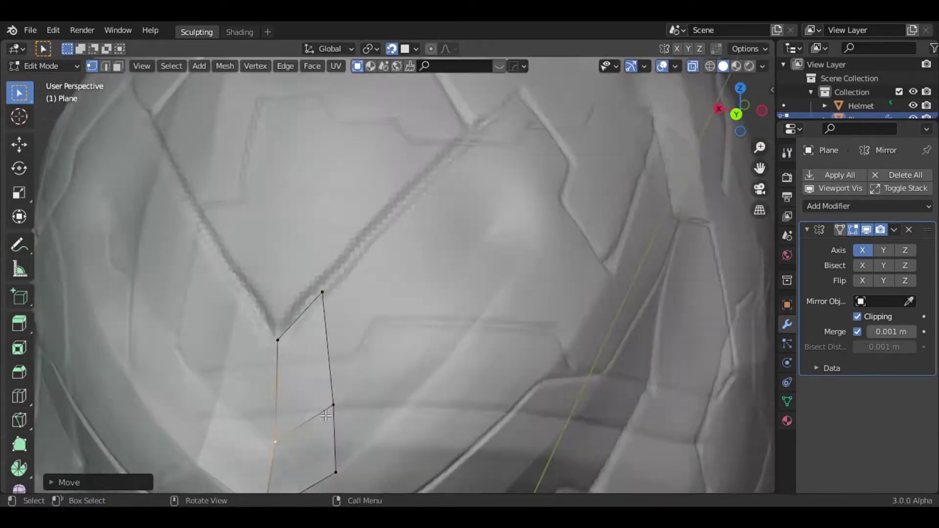
left_click(326, 415, "ctrl")
key("e")
left_click(405, 392)
middle_click_drag(405, 392, 549, 314)
scroll(224, 294, "up", 3)
key("e")
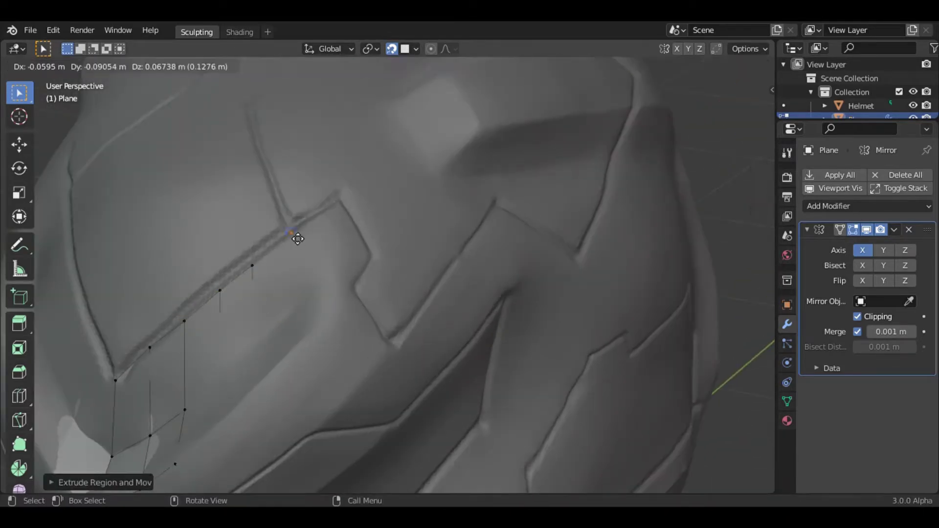
left_click(309, 227)
Move the new strip's vertices down onto the forehead panel surface.
middle_click_drag(218, 388, 327, 346)
scroll(421, 292, "up", 2)
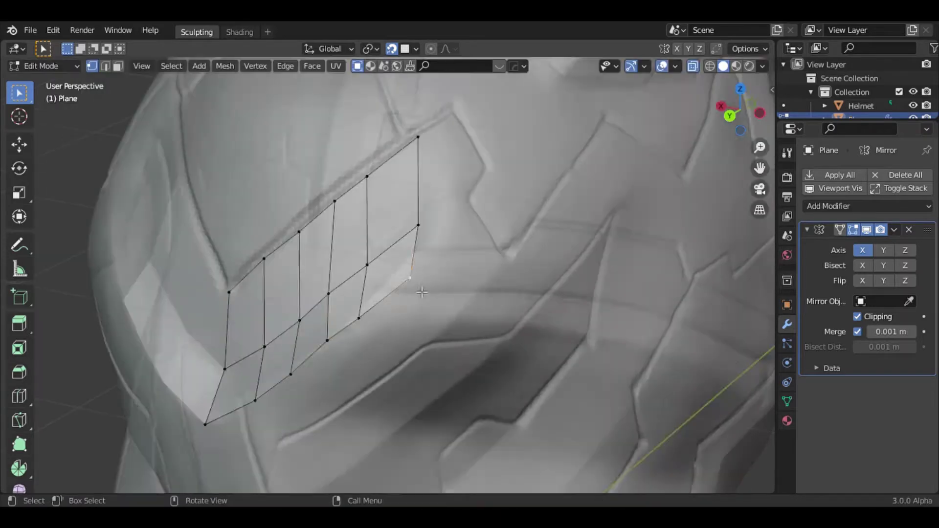
key("g")
left_click(472, 209)
middle_click_drag(472, 210, 377, 304)
scroll(430, 190, "up", 2)
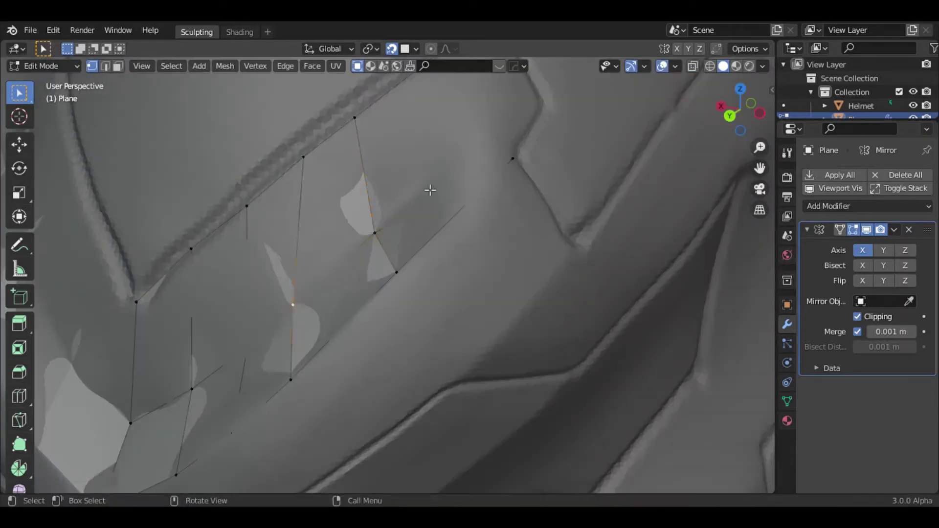
scroll(430, 190, "down", 3)
middle_click_drag(503, 168, 541, 238)
Put a strip border vertex onto the groove and check the outline in Object Mode.
key("2")
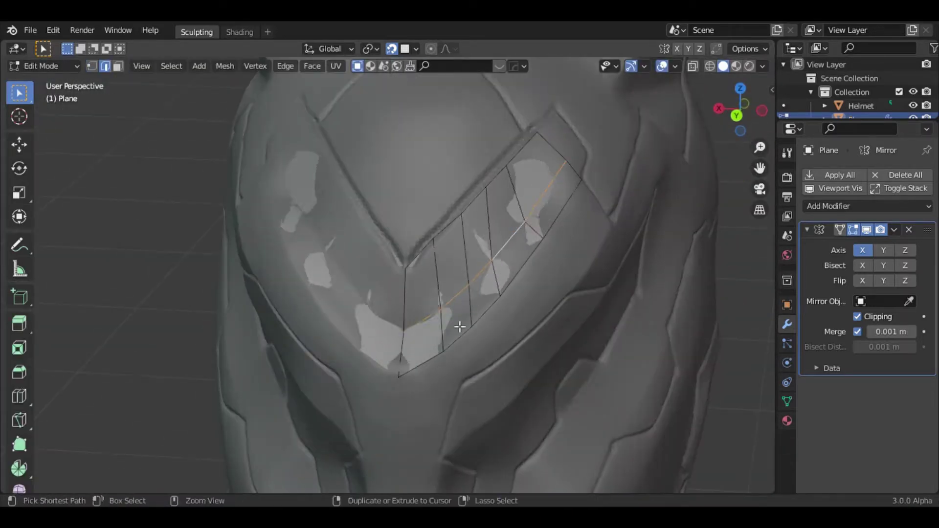
key("1")
middle_click_drag(459, 326, 489, 274)
key("g")
left_click(538, 235)
middle_click_drag(538, 235, 528, 201)
key("g")
left_click(542, 231)
key("Tab")
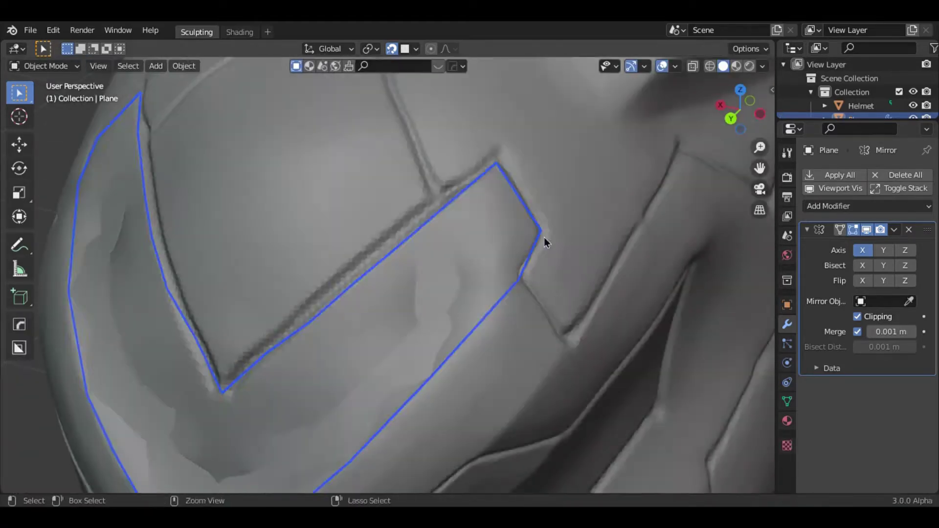
key("Tab")
key("KP_Divide")
key("KP_Divide")
Fine-tune the remaining strip vertices along the V-shaped panel edge.
key("g")
scroll(513, 289, "down", 4)
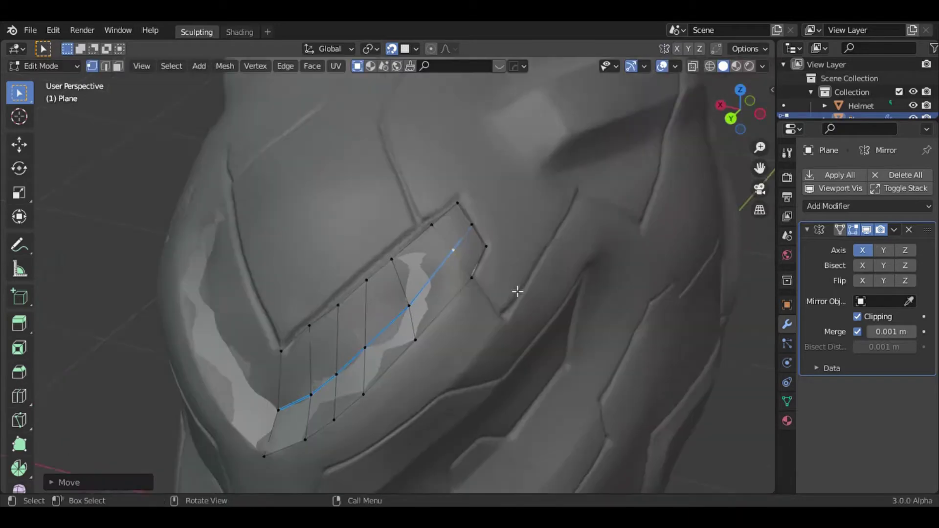
middle_click_drag(514, 289, 480, 276)
scroll(481, 276, "up", 3)
key("g")
left_click(502, 255)
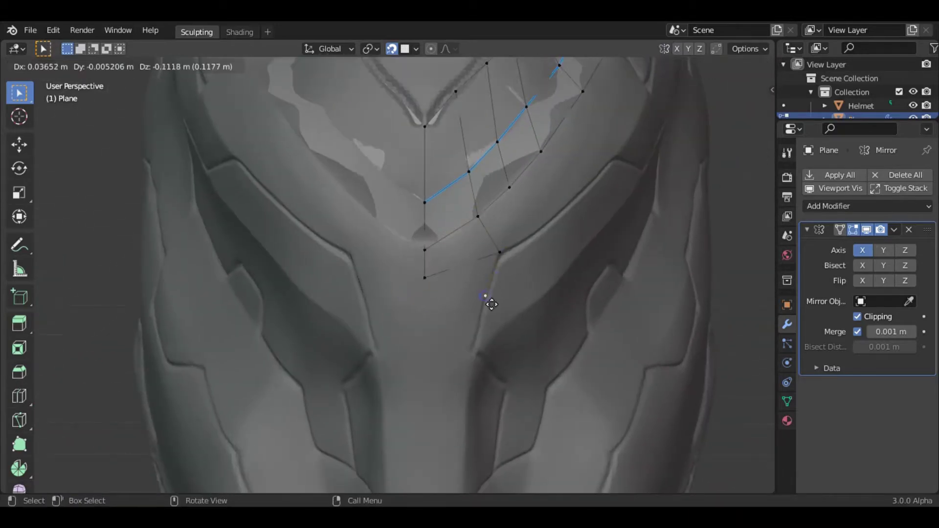
left_click(461, 311)
middle_click_drag(461, 312, 273, 369)
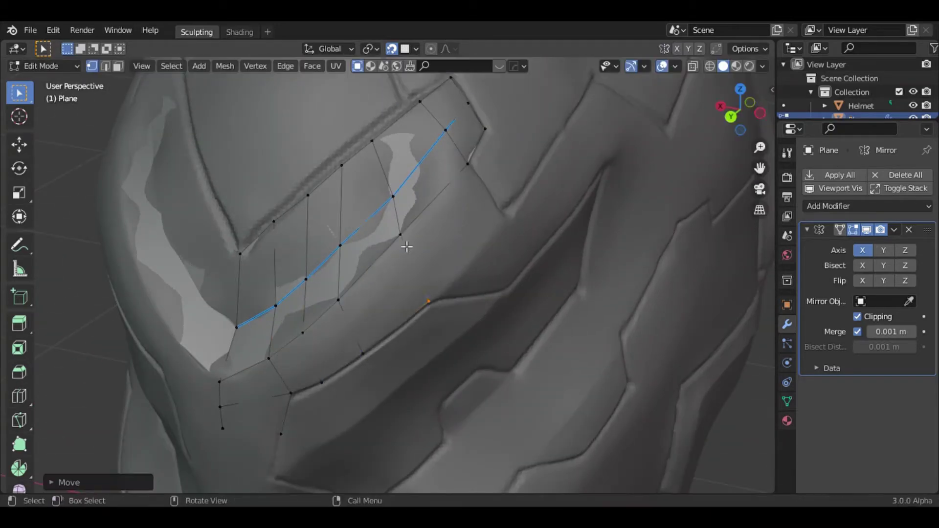
middle_click_drag(265, 242, 440, 314)
key("g")
left_click(486, 266)
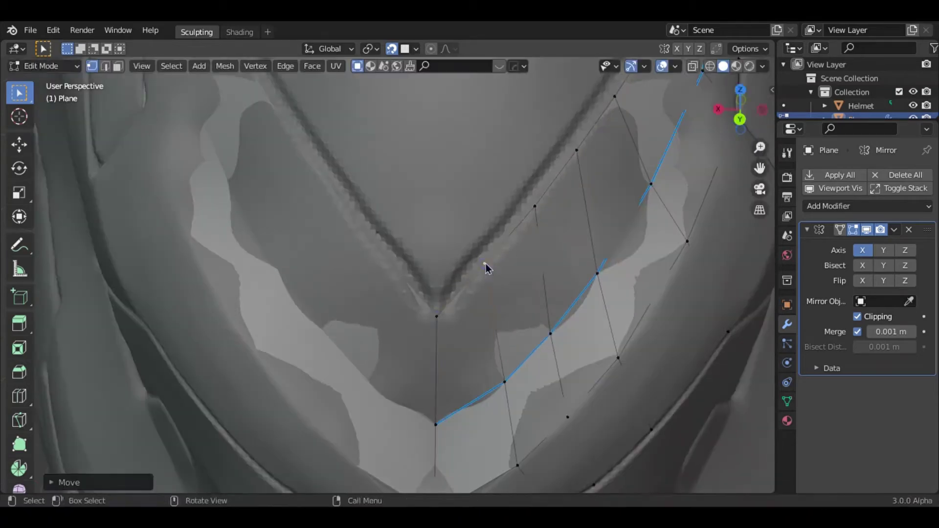
Make a final vertex adjustment and mark the panel's border edges sharp.
middle_click_drag(486, 266, 526, 210)
scroll(527, 210, "up", 4)
key("g")
left_click(511, 233)
scroll(510, 233, "down", 4)
key("ctrl+e")
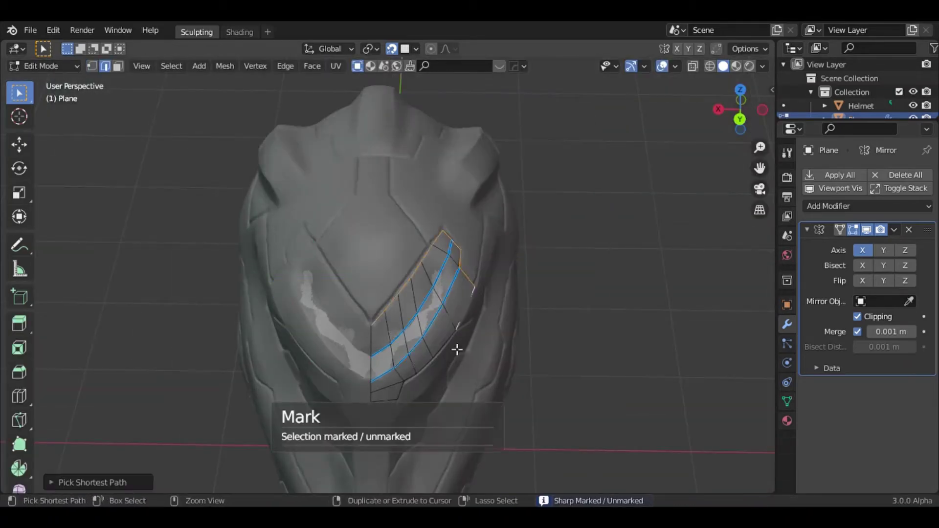
key("Tab")
key("Tab")
Extrude the mesh down the helmet's central ridge and settle its vertices on the ridge.
mouse_move(560, 288)
middle_mouse_down()
mouse_move(365, 260)
mouse_move(487, 308)
middle_mouse_up()
scroll(487, 308, "up", 3)
key("e")
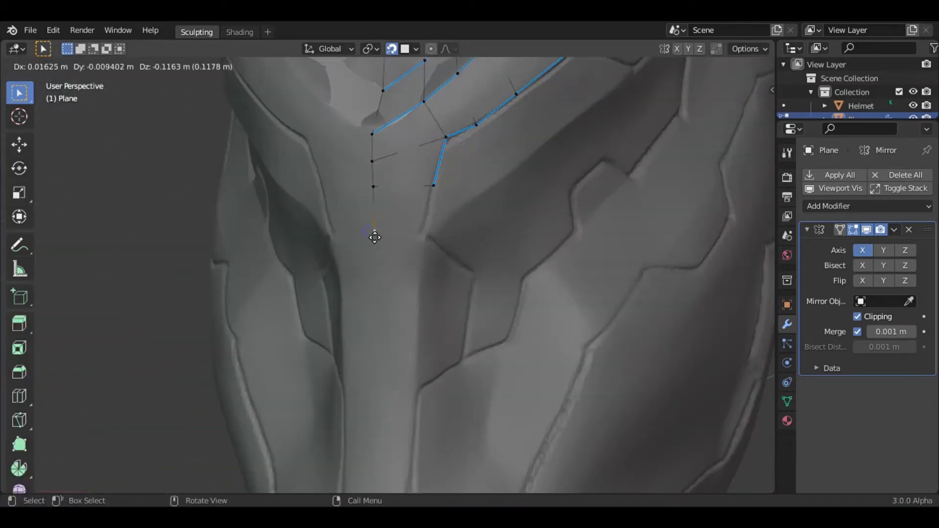
left_click(377, 345)
scroll(405, 306, "up", 2)
key("g")
left_click(428, 406)
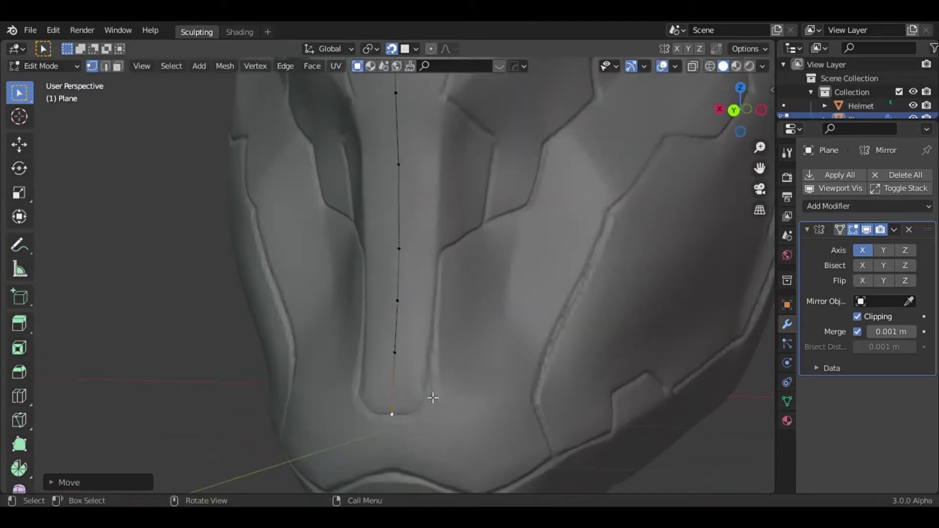
middle_click_drag(428, 406, 375, 293)
middle_click_drag(412, 385, 430, 367)
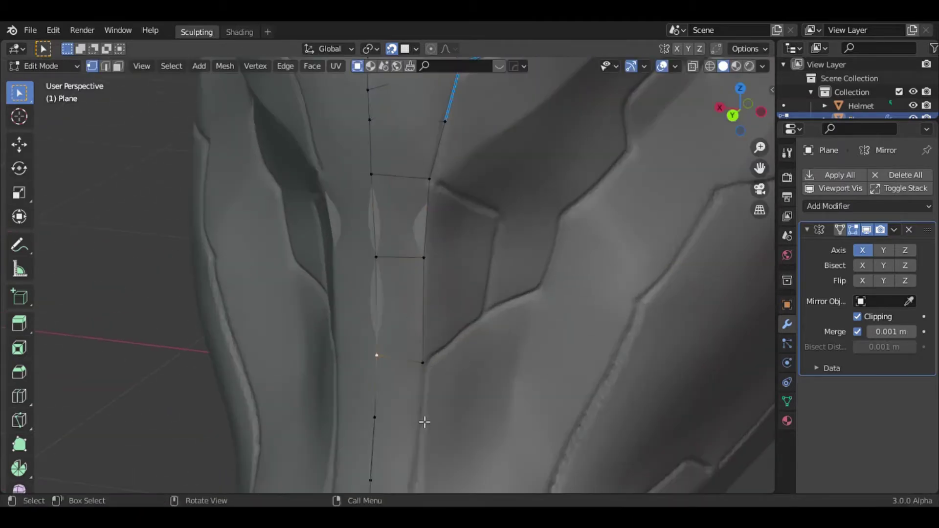
middle_click_drag(424, 422, 434, 360)
key("g")
left_click(436, 440)
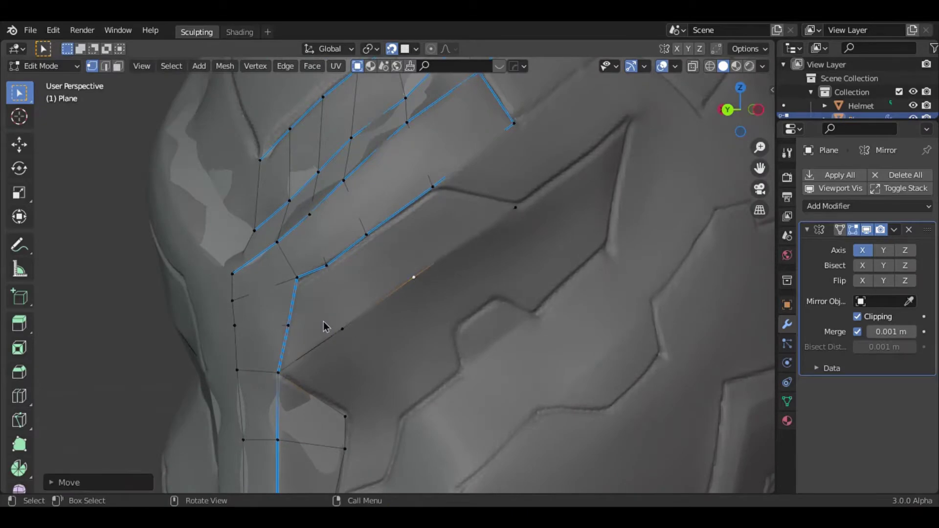
Extrude a vertex along the side panel, reposition it, and leave Local View.
key("e")
left_click(337, 299)
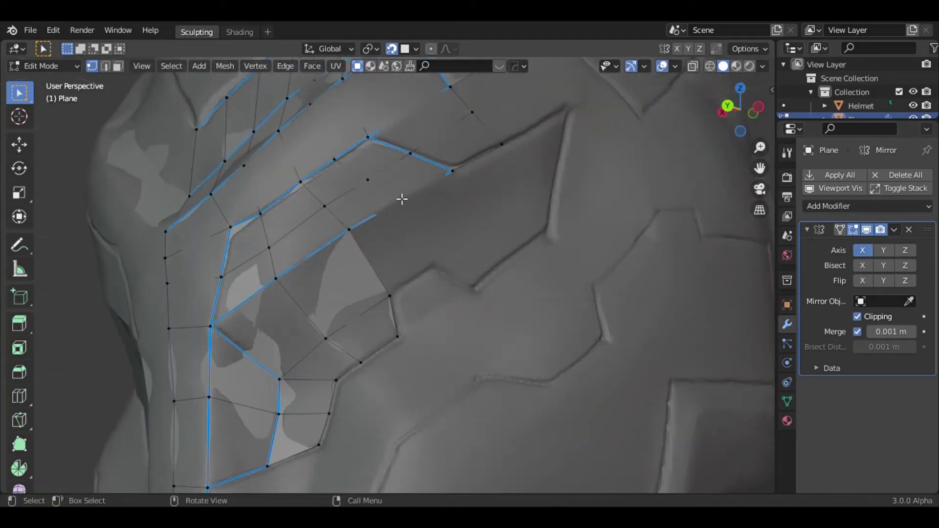
key("g")
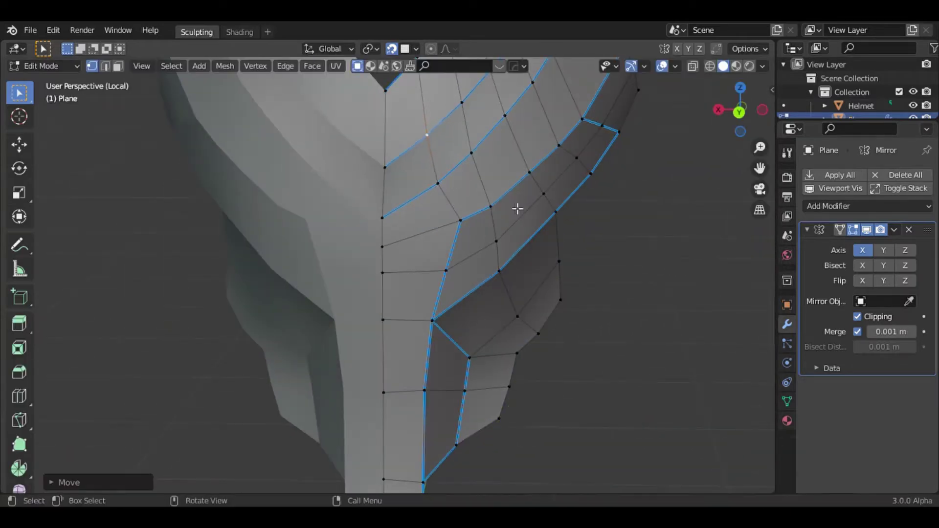
key("KP_Divide")
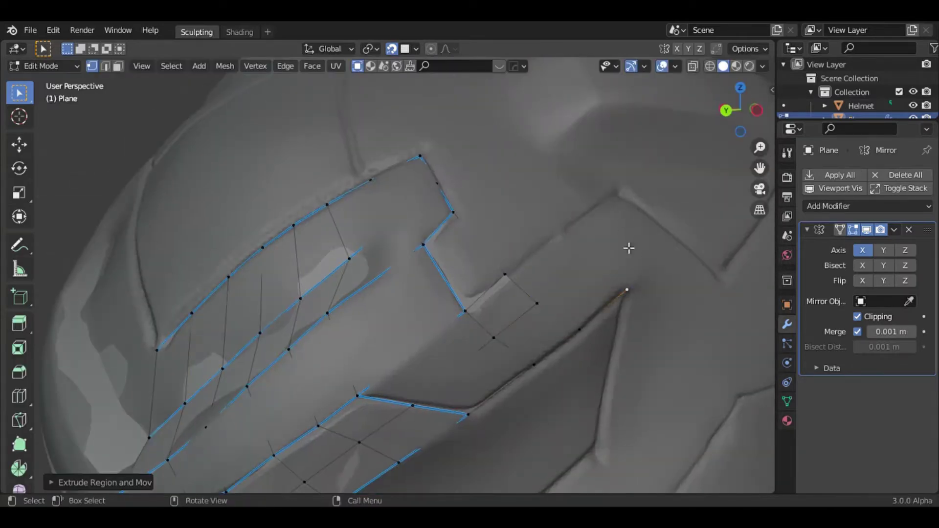
Use X-ray to reveal hidden edges and move a vertex onto the panel corner.
key("alt+z")
key("1")
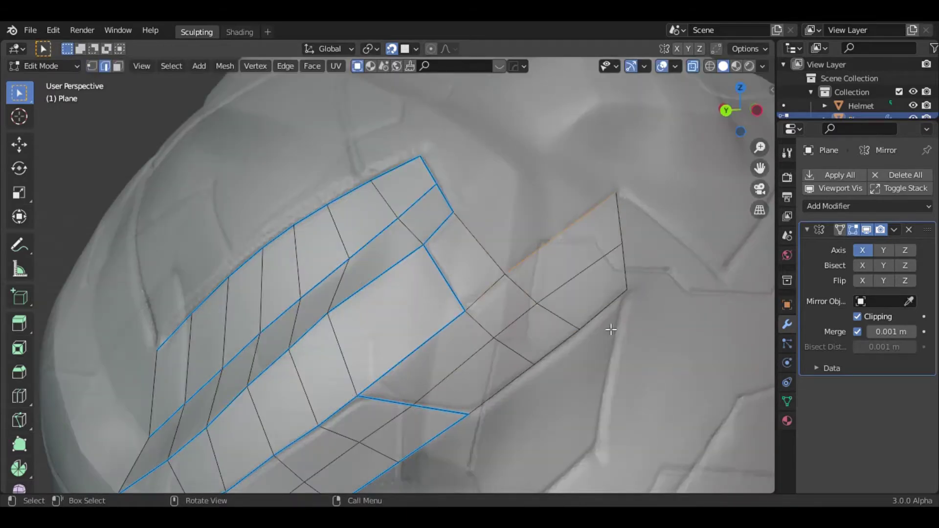
key("alt+z")
mouse_move(611, 330)
middle_mouse_down()
mouse_move(471, 261)
mouse_move(268, 209)
middle_mouse_up()
key("1")
left_click_drag(426, 319, 472, 346)
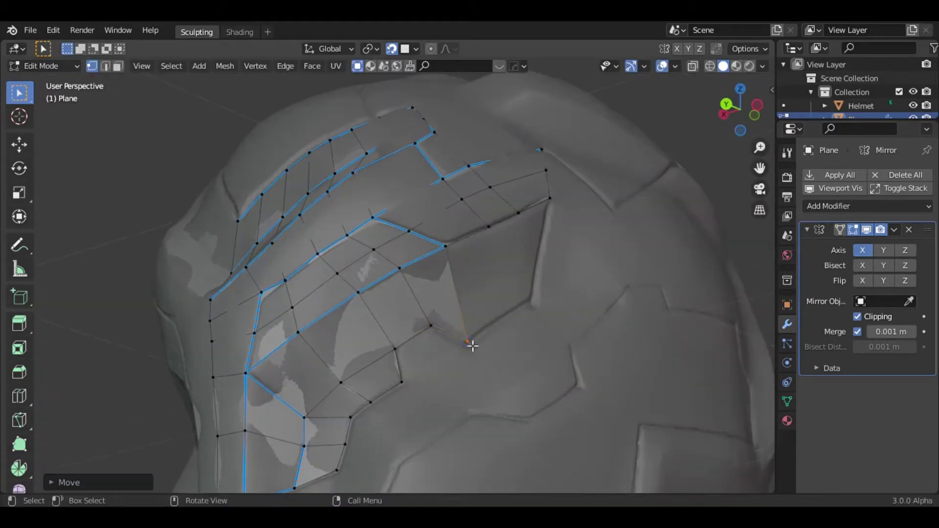
middle_click_drag(472, 345, 514, 315)
left_click_drag(513, 314, 490, 324)
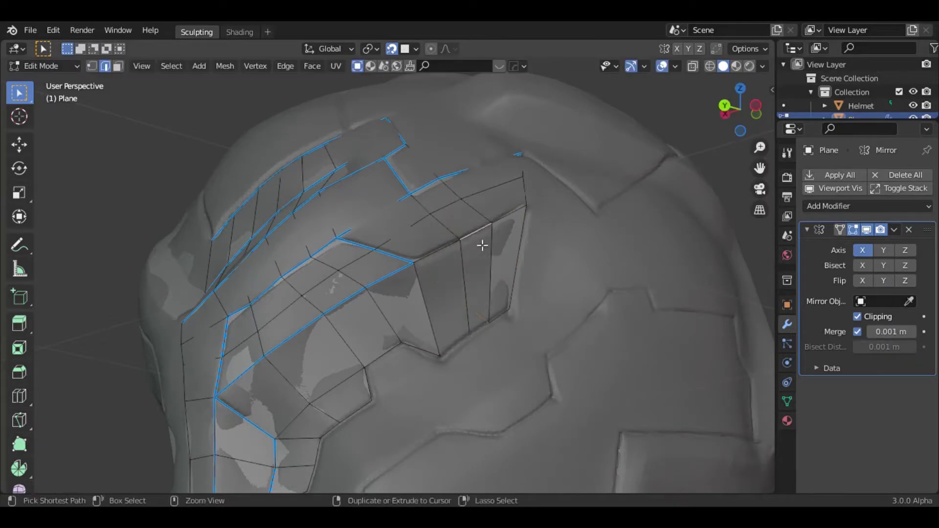
Adjust vertices around the new panel faces and frame the helmet's lower edge.
mouse_move(487, 236)
middle_mouse_down()
mouse_move(372, 272)
mouse_move(611, 185)
middle_mouse_up()
key("1")
mouse_move(611, 184)
left_mouse_down()
mouse_move(462, 245)
mouse_move(320, 342)
left_mouse_up()
middle_click_drag(320, 342, 352, 339)
scroll(532, 331, "down", 5)
scroll(532, 331, "up", 6)
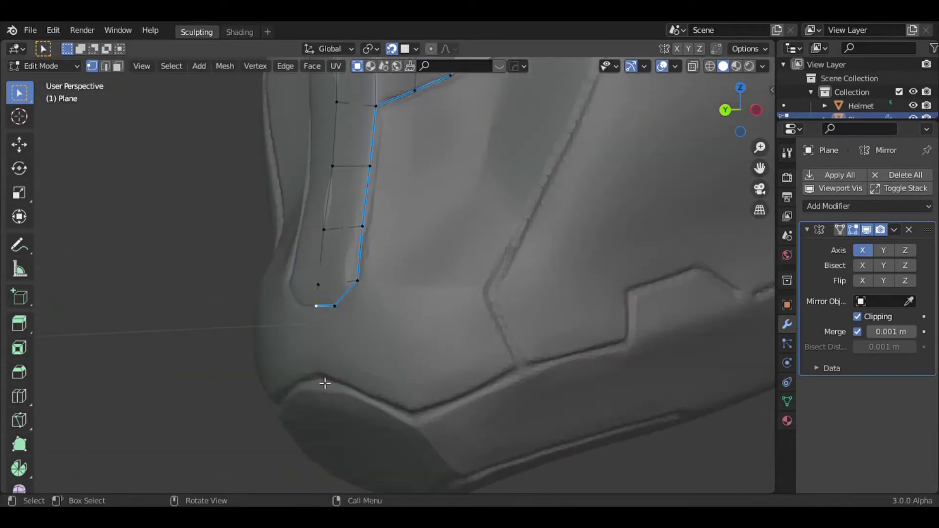
mouse_move(316, 323)
left_mouse_down()
mouse_move(318, 346)
mouse_move(340, 343)
left_mouse_up()
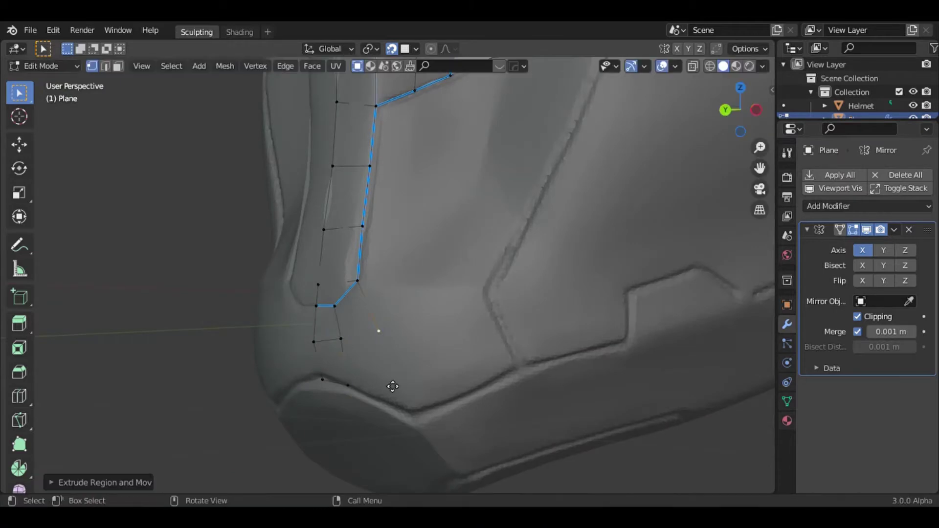
Extrude the vertex chain and edge into a face strip down the groove.
key("e")
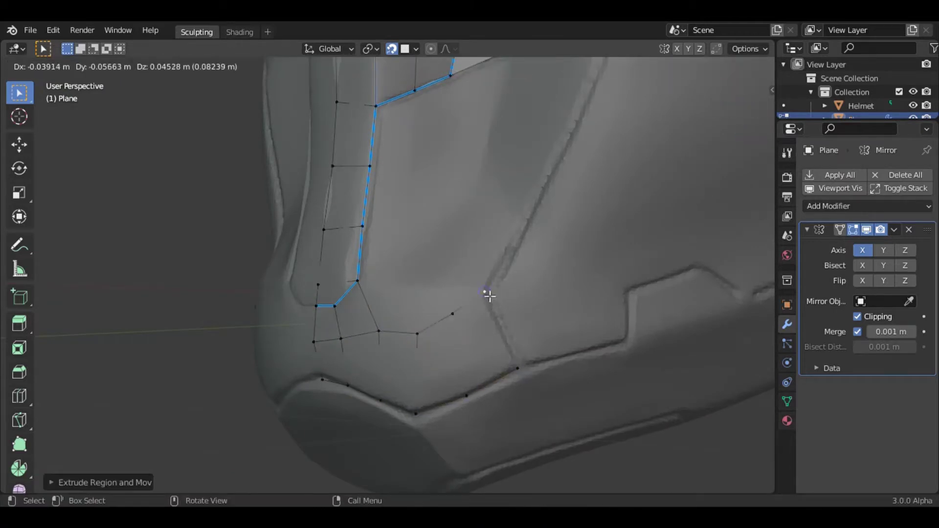
left_click(484, 292)
key("2")
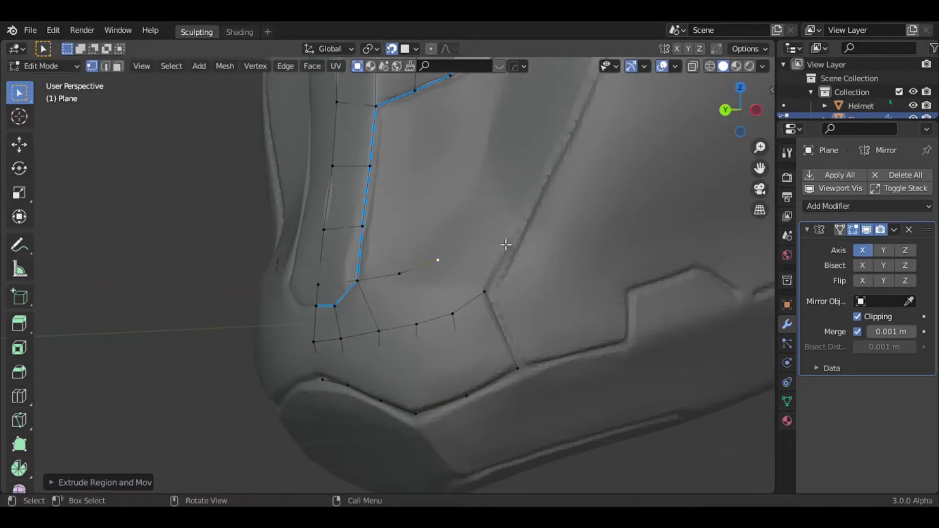
key("1")
middle_click_drag(364, 313, 539, 233)
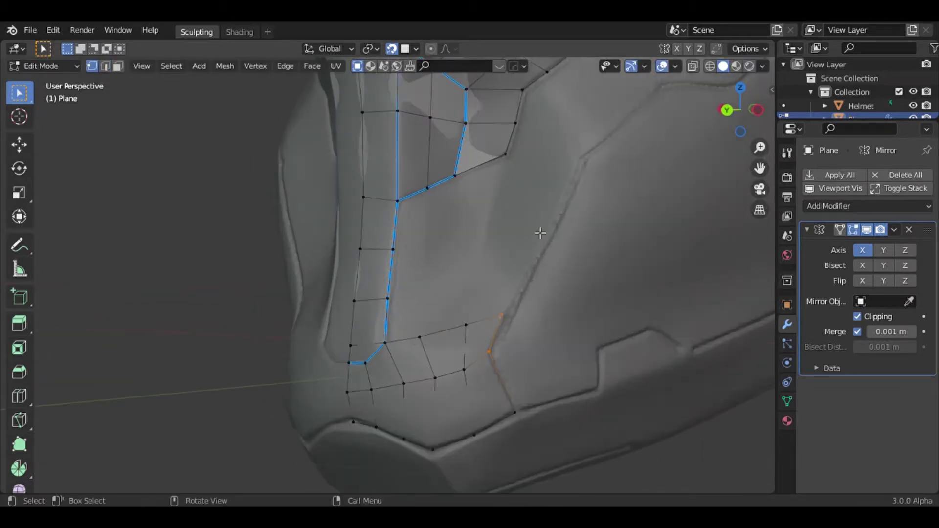
key("e")
left_click(468, 227)
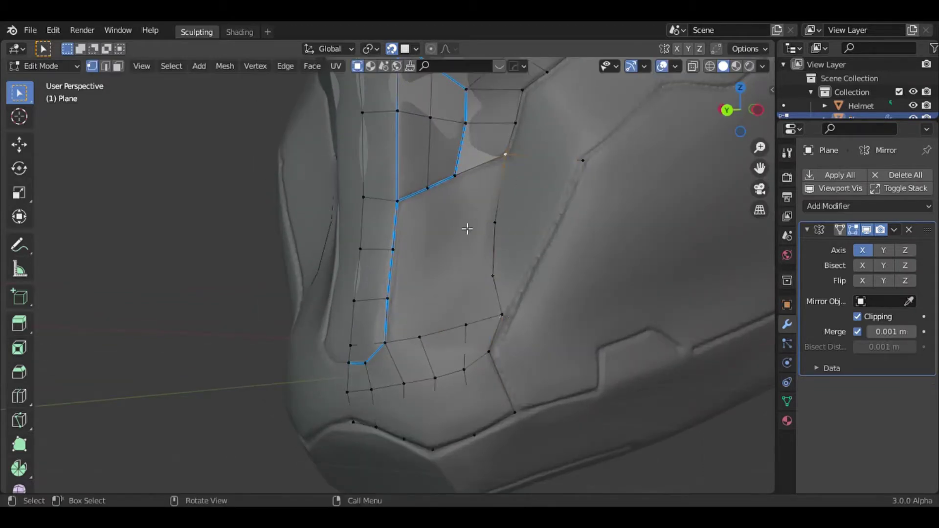
Extend the strip at the groove's end and fill the gap with a column of quads.
key("e")
left_click(466, 275)
key("2")
key("1")
key("f")
key("f")
key("f")
key("2")
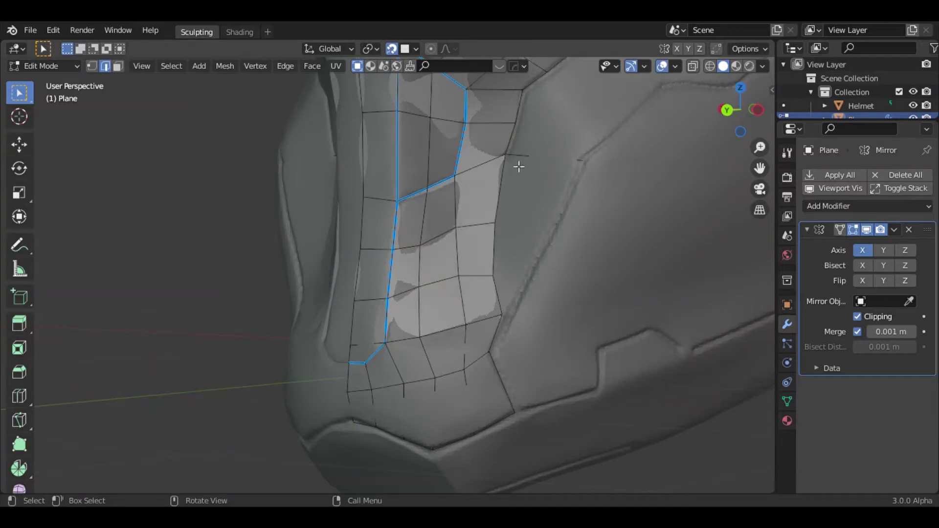
mouse_move(517, 251)
middle_mouse_down()
mouse_move(528, 216)
mouse_move(530, 298)
middle_mouse_up()
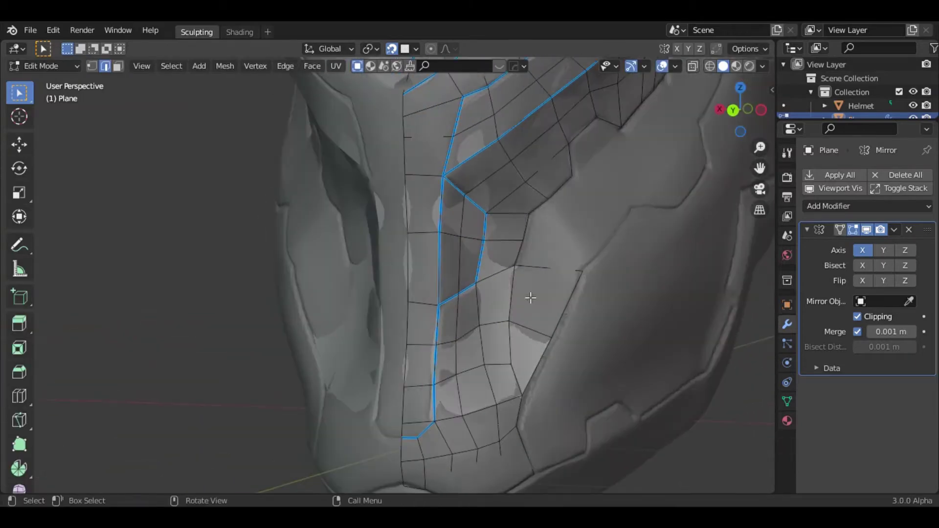
Extrude another vertex and mark the face plate's border edge path sharp.
key("e")
left_click(576, 236)
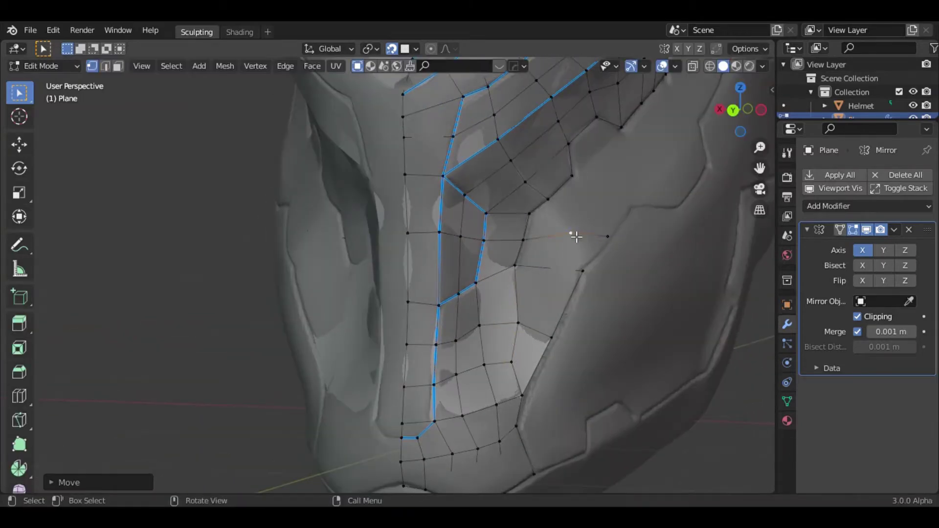
mouse_move(575, 237)
middle_mouse_down()
mouse_move(479, 126)
mouse_move(535, 327)
mouse_move(355, 416)
mouse_move(410, 335)
middle_mouse_up()
left_click(564, 218, "ctrl")
key("shift+e")
key("g")
left_click(480, 137)
Dissolve the unneeded selection and extrude new vertices along the panel edge.
key("2")
key("1")
key("ctrl+x")
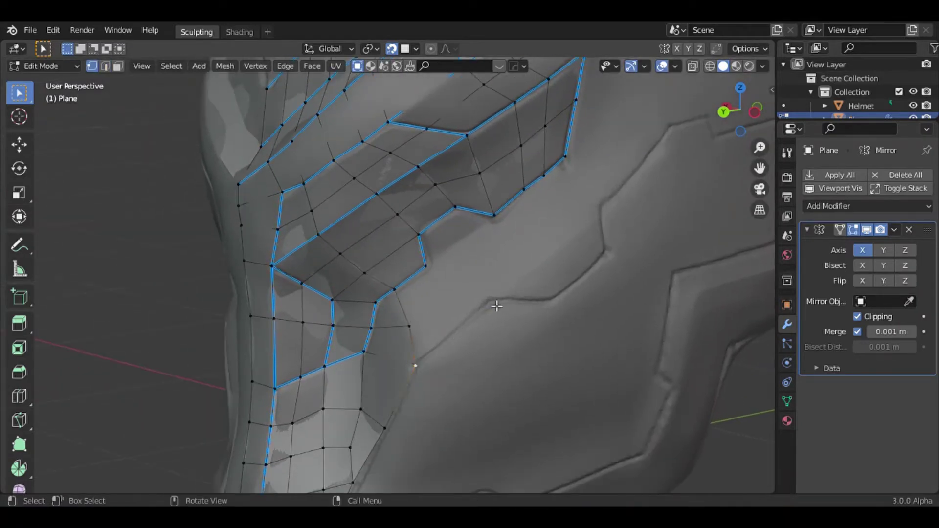
right_click(496, 306, "ctrl")
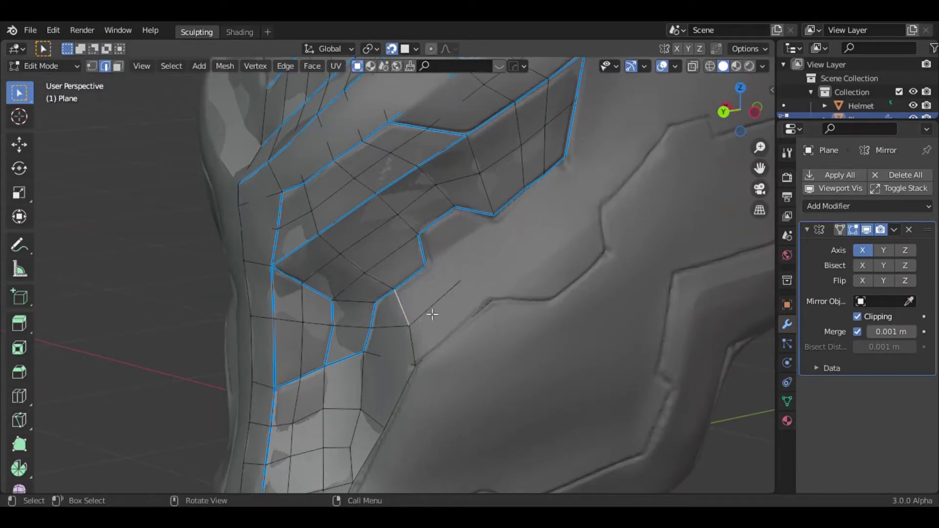
right_click(599, 208, "ctrl")
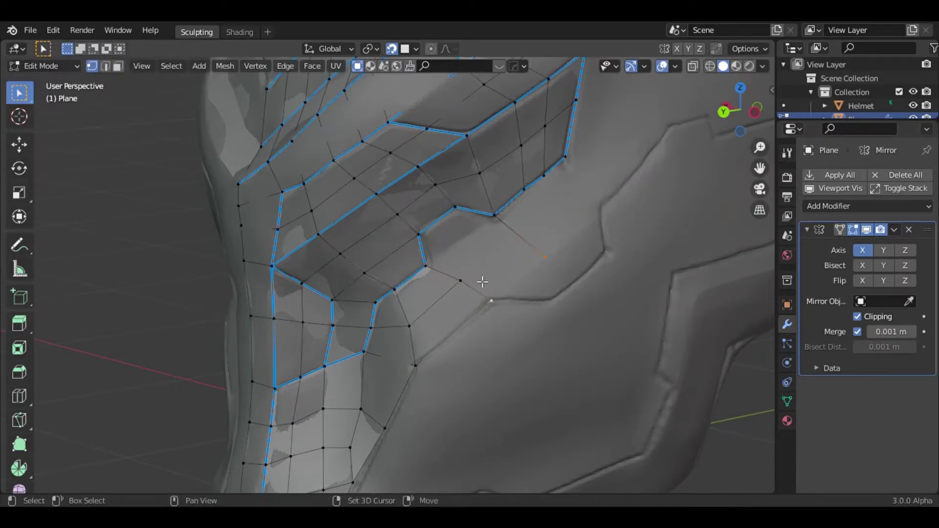
Mark the selected edges sharp and reposition that edge's vertices.
key("q")
left_click(551, 207)
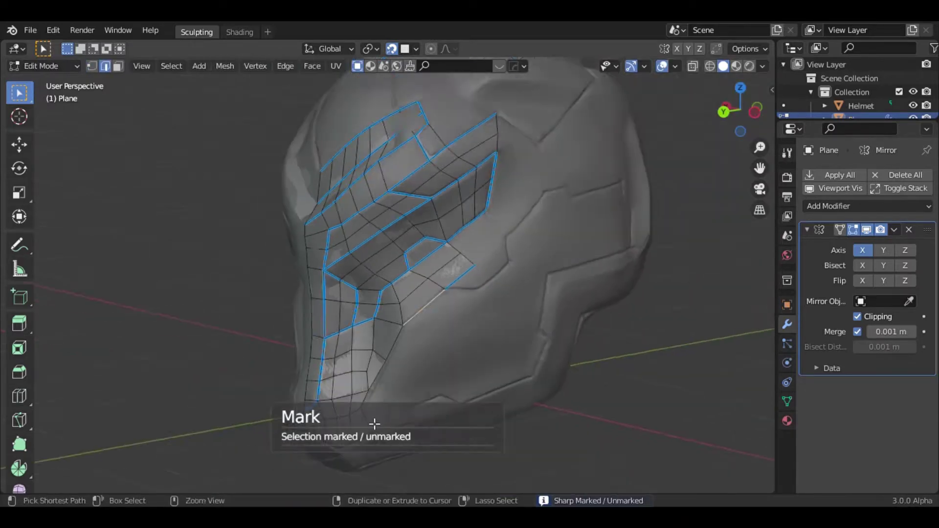
scroll(559, 227, "up", 4)
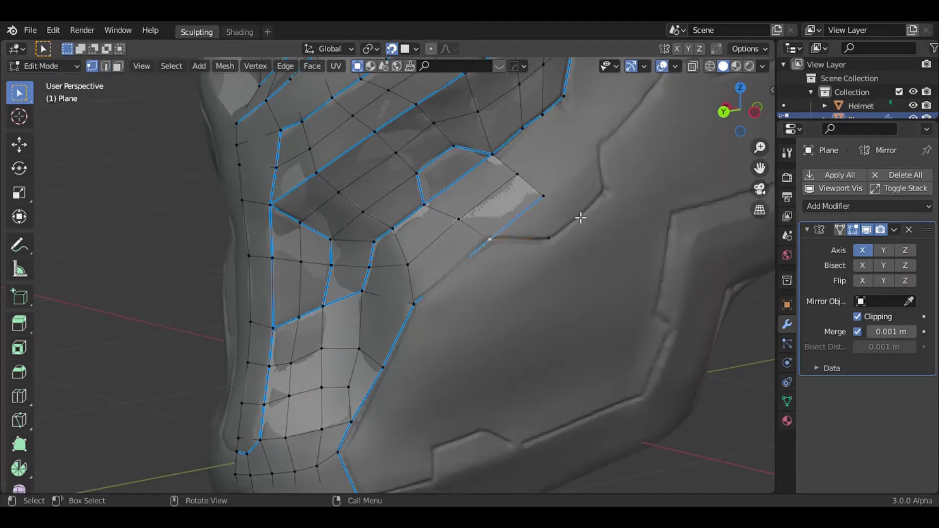
scroll(581, 218, "up", 1)
key("g")
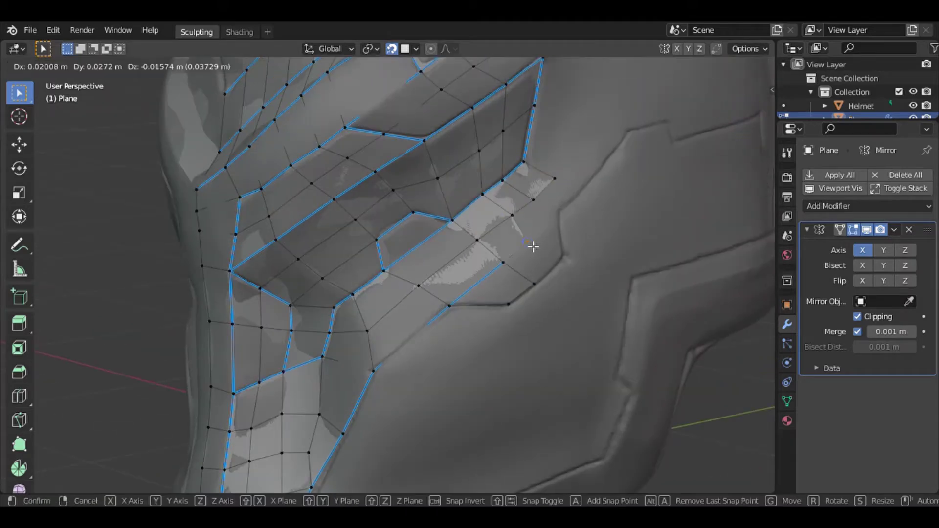
left_click(553, 228)
Extrude a new row of vertices and select its border path.
key("e")
left_click(532, 292)
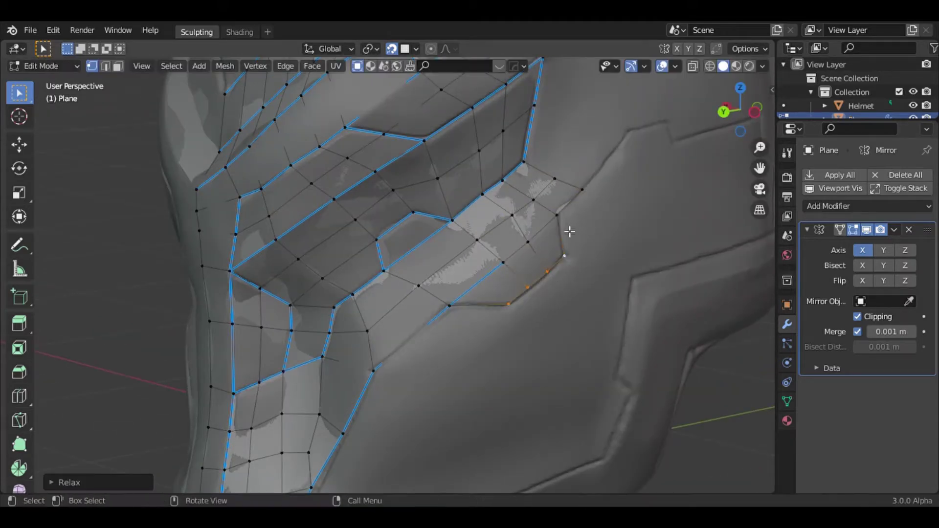
scroll(568, 266, "down", 3)
scroll(536, 207, "up", 3)
left_click(536, 208, "ctrl")
scroll(536, 207, "down", 3)
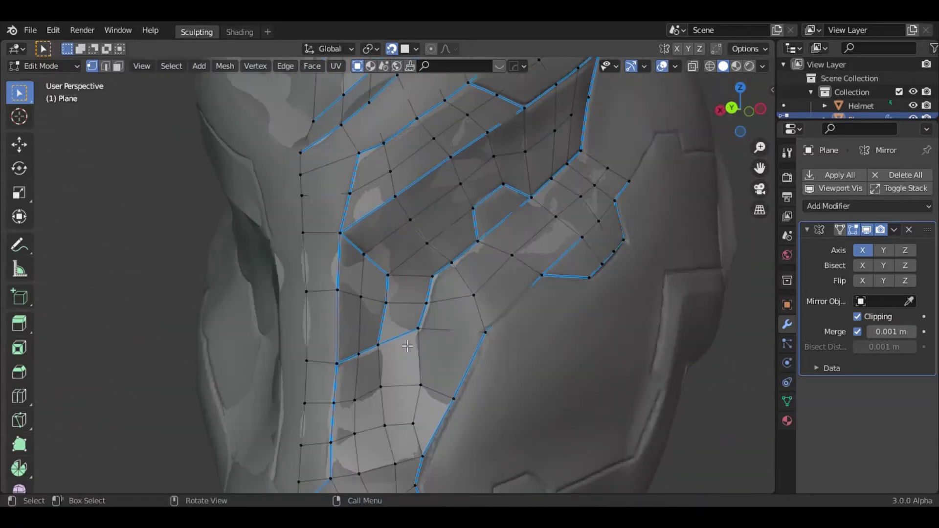
Extrude the corner vertex out toward the cheek panel.
middle_click_drag(532, 352, 413, 219)
left_click(367, 190)
key("e")
left_click(449, 262)
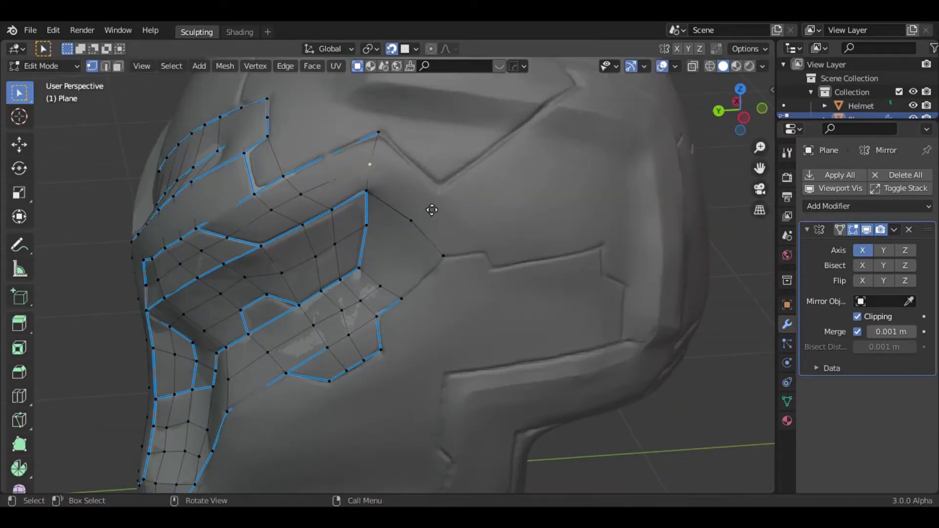
middle_click_drag(493, 260, 398, 248)
key("e")
left_click(398, 248)
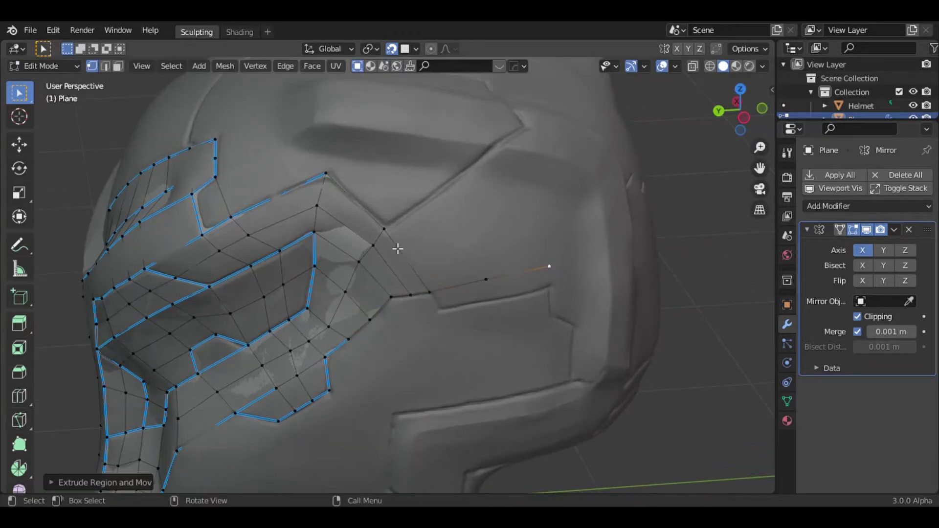
scroll(398, 248, "up", 2)
Extrude vertices along the cheek panel groove to form a new strip.
key("e")
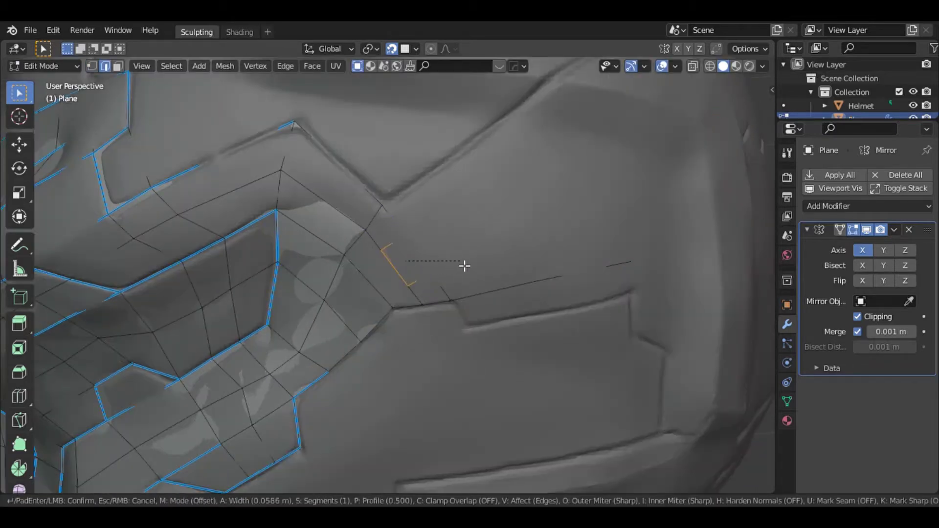
left_click(464, 264)
middle_click_drag(408, 233, 442, 300)
key("e")
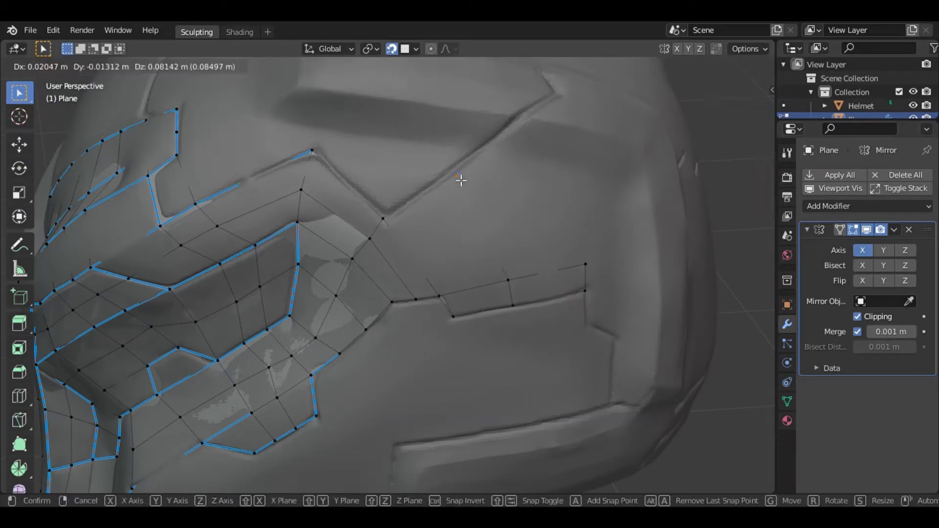
left_click(461, 178)
mouse_move(462, 178)
middle_mouse_down()
mouse_move(444, 306)
mouse_move(320, 237)
mouse_move(417, 239)
middle_mouse_up()
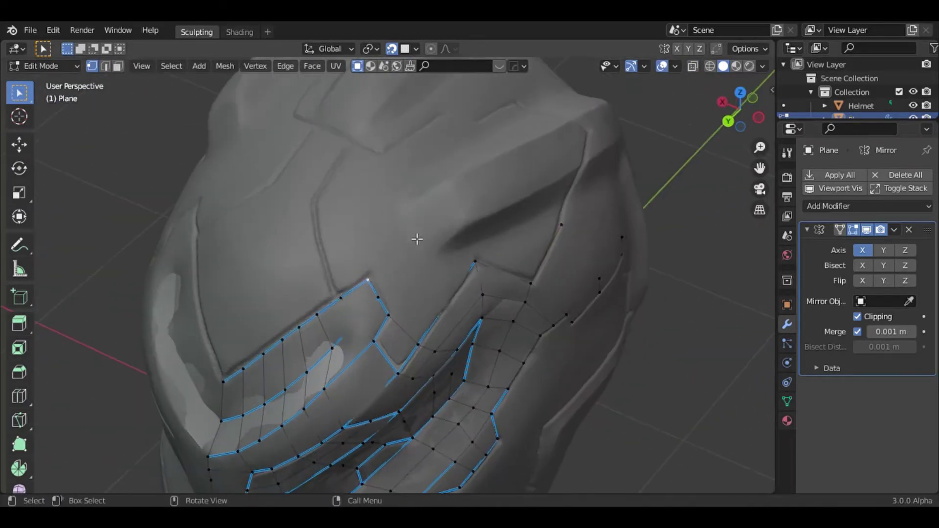
mouse_move(394, 319)
middle_mouse_down()
mouse_move(380, 247)
mouse_move(262, 336)
mouse_move(320, 195)
middle_mouse_up()
key("e")
left_click(320, 195)
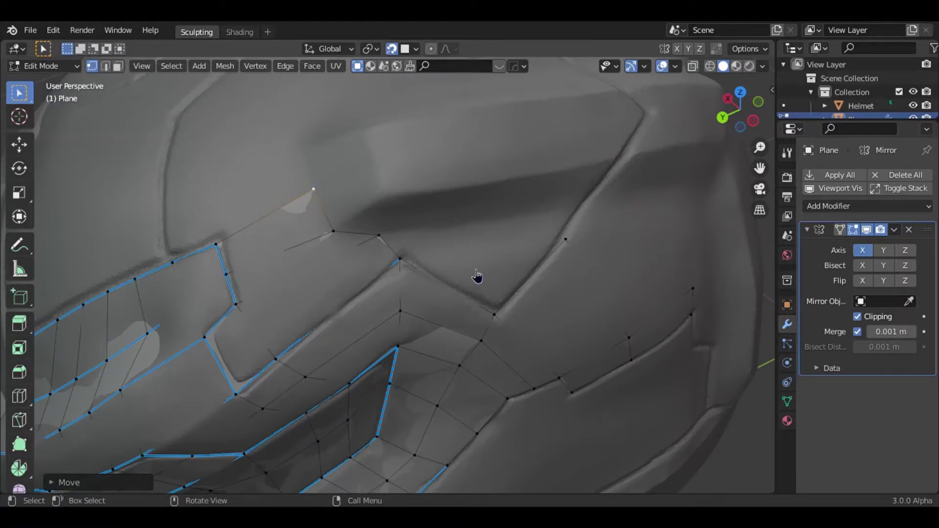
mouse_move(362, 221)
middle_mouse_down()
mouse_move(541, 304)
mouse_move(451, 277)
mouse_move(396, 336)
mouse_move(483, 366)
mouse_move(625, 220)
mouse_move(461, 355)
middle_mouse_up()
Add an edge loop across the strip, then knife-cut and position the new vertex.
key("ctrl+r")
left_click(396, 335)
key("l")
key("k")
key("Return")
key("g")
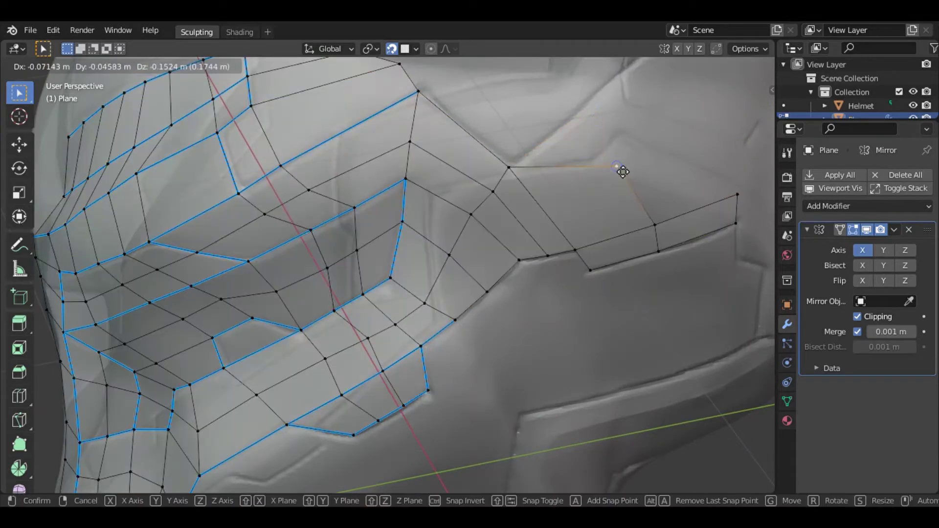
left_click(617, 175)
Make a second knife cut and adjust the new vertex position.
middle_click_drag(538, 161, 517, 309)
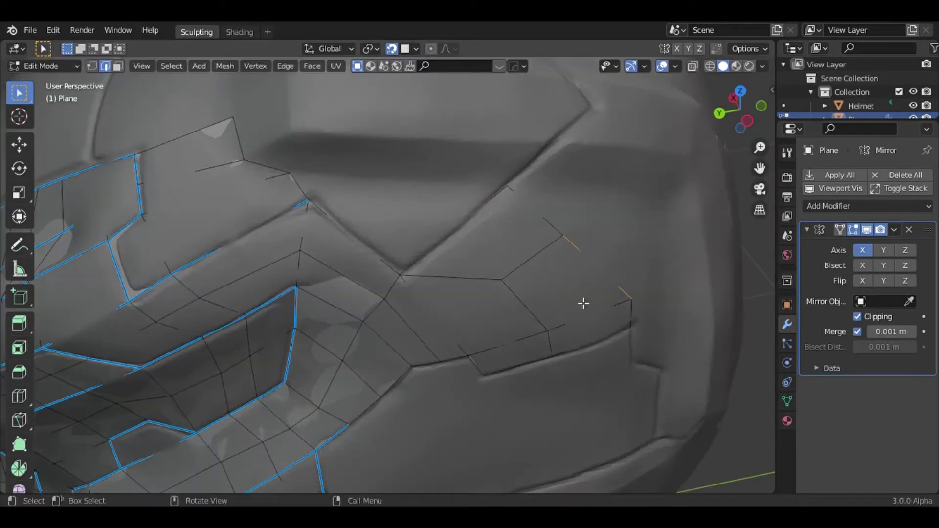
middle_click_drag(582, 304, 495, 287)
key("k")
key("Return")
key("g")
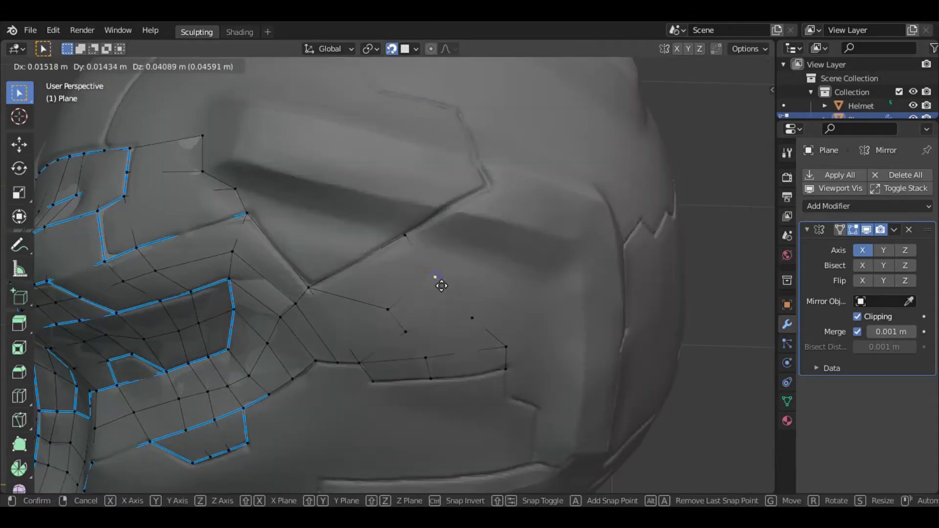
left_click(487, 317)
key("g")
left_click(509, 289)
middle_click_drag(509, 289, 515, 282)
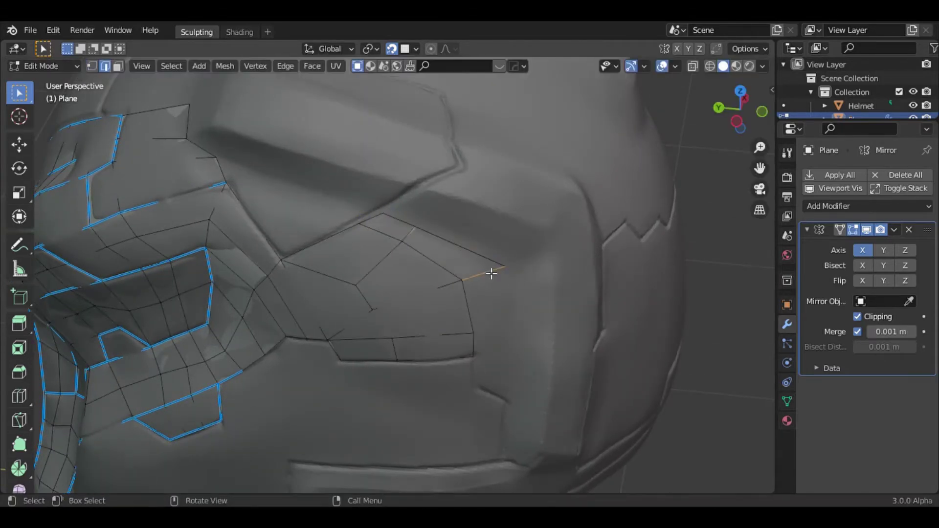
Extrude the panel corner downward and mark the cheek panel outline sharp.
key("g")
left_click(499, 271)
key("e")
left_click(512, 362)
key("e")
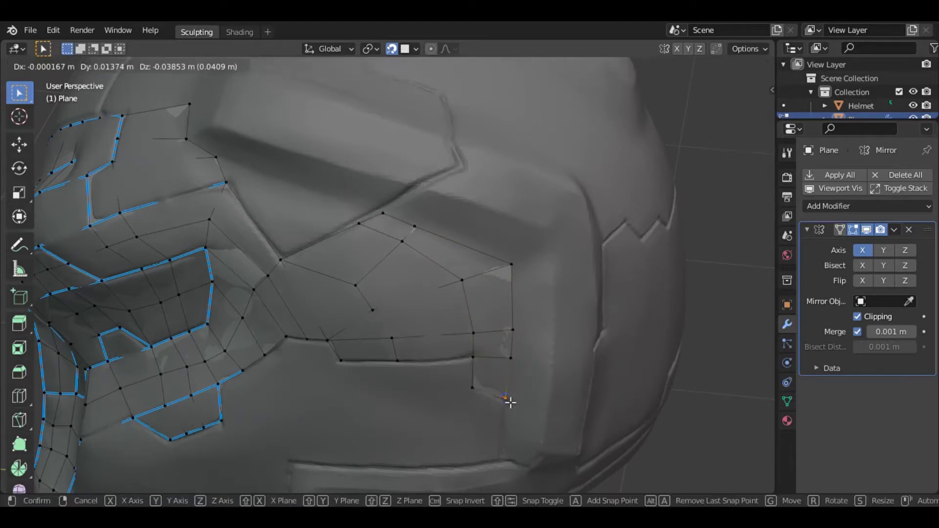
key("ctrl+e")
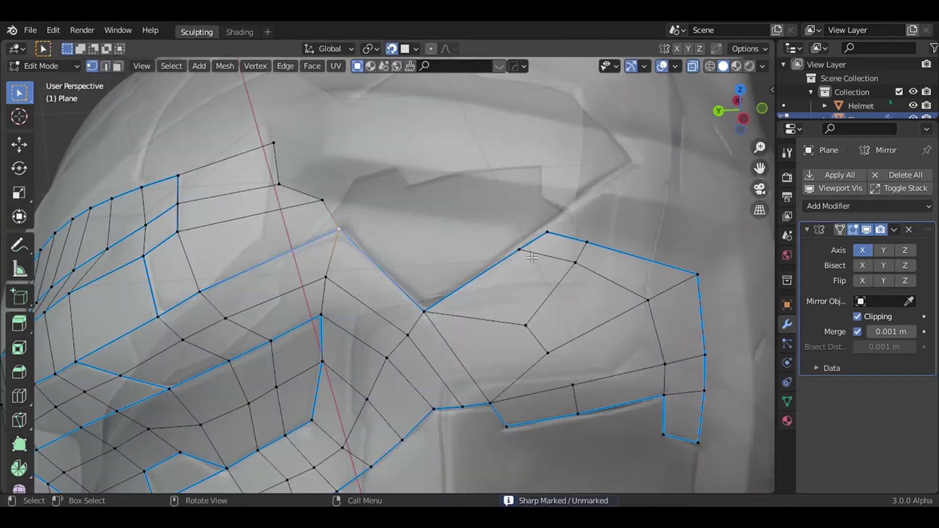
Reposition a vertex and extrude a joined vertex along the side panel.
key("g")
left_click(421, 254)
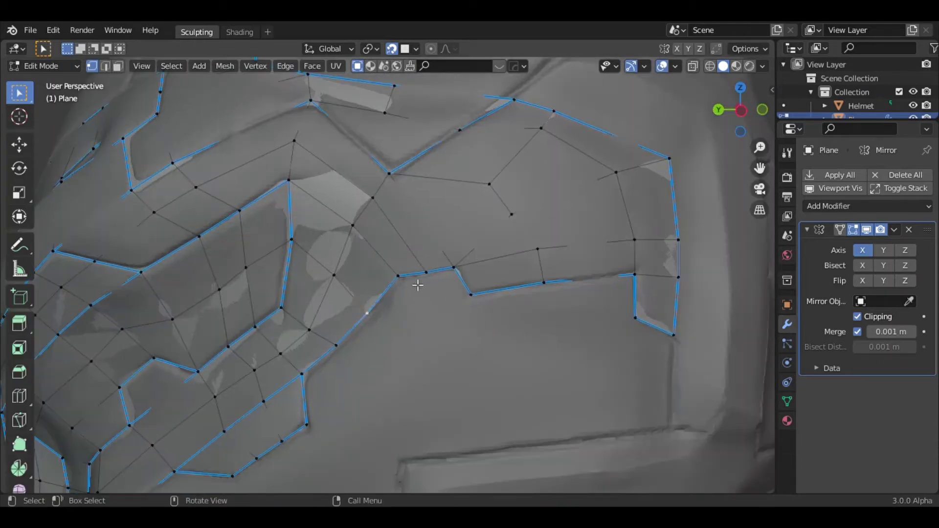
right_click(478, 333, "ctrl")
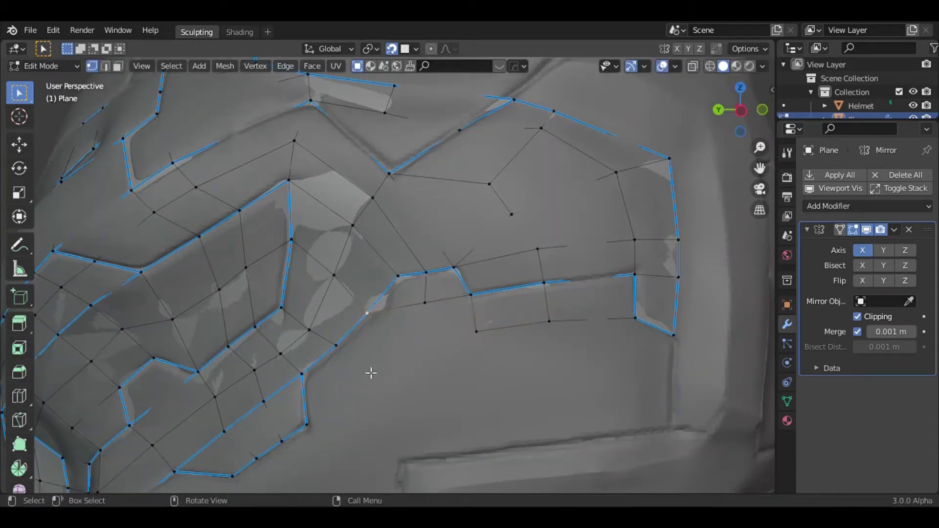
key("e")
left_click(434, 314)
Select an edge on the lower panel and extrude a new vertex from it.
key("g")
left_click(433, 341)
key("2")
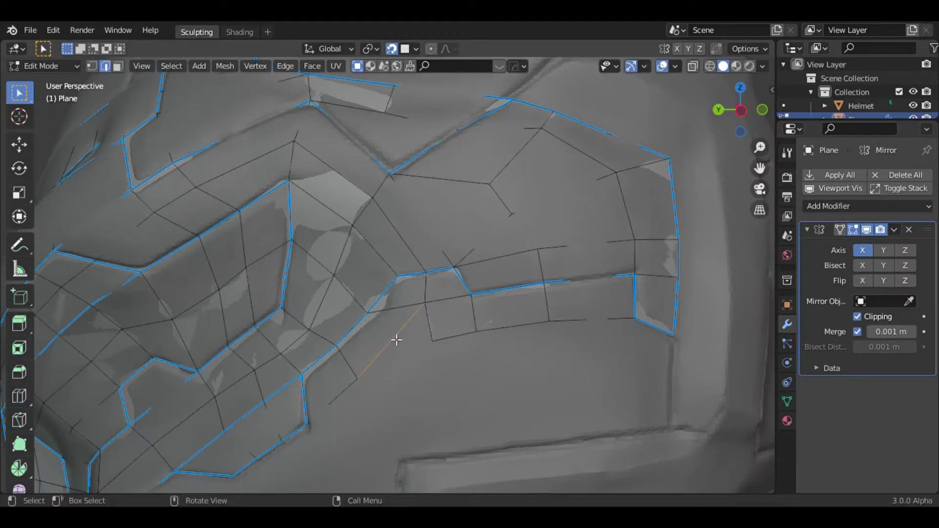
key("1")
middle_click_drag(384, 398, 416, 336)
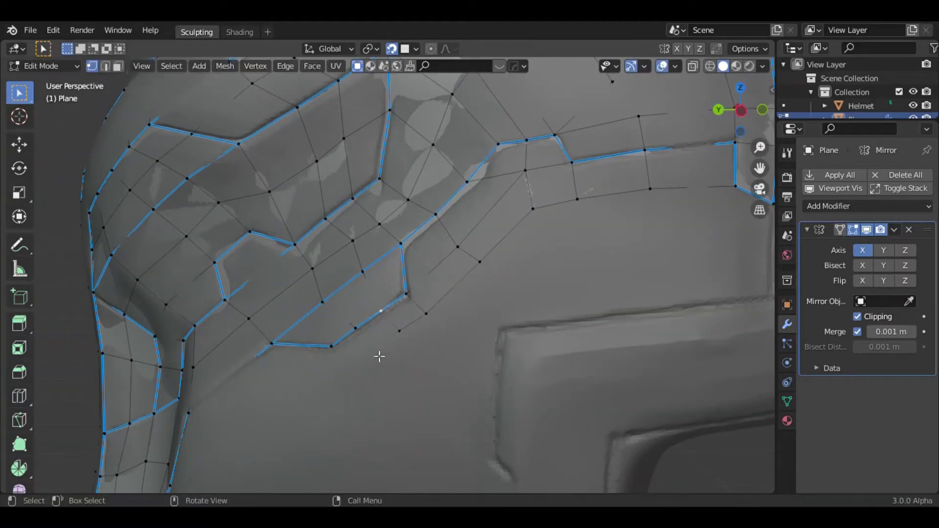
key("2")
middle_click_drag(241, 410, 428, 274)
scroll(410, 259, "up", 1)
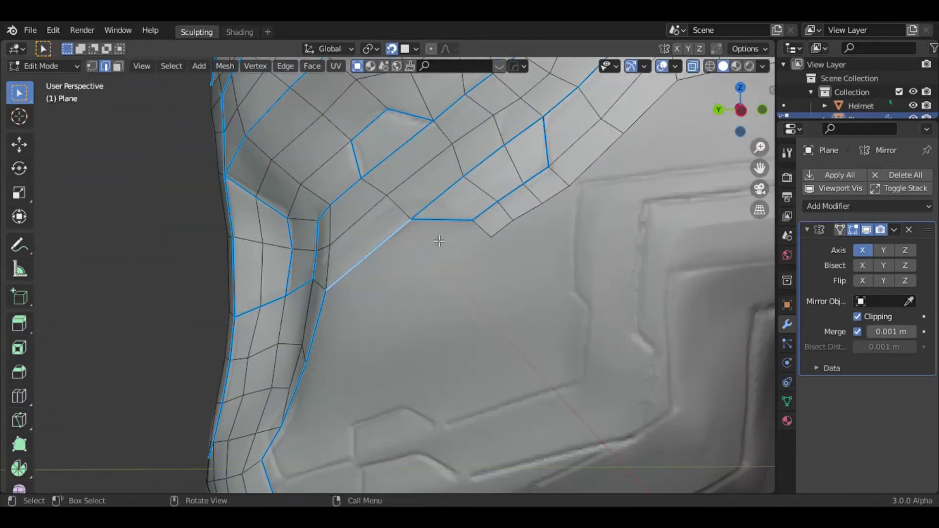
key("1")
key("e")
left_click(426, 269)
Extrude and place vertices to close a face corner on the lower side panel.
key("e")
left_click(311, 374)
mouse_move(311, 374)
middle_mouse_down()
mouse_move(357, 422)
mouse_move(674, 252)
middle_mouse_up()
key("g")
left_click(475, 350)
right_click(559, 296, "ctrl")
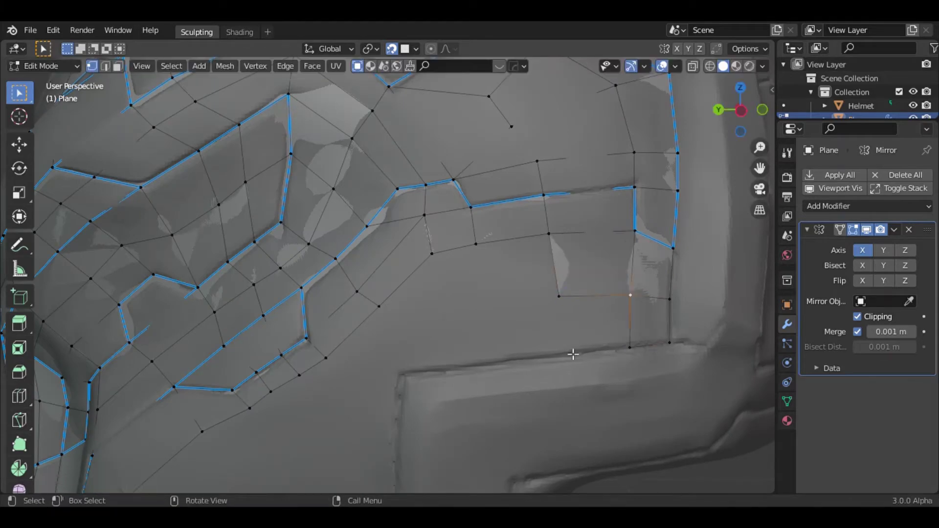
middle_click_drag(456, 349, 549, 189)
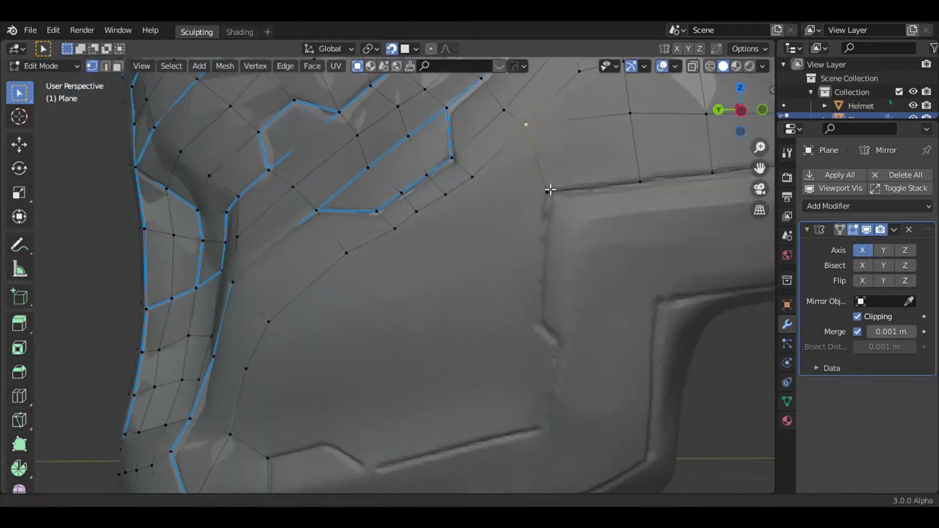
key("g")
left_click(417, 235)
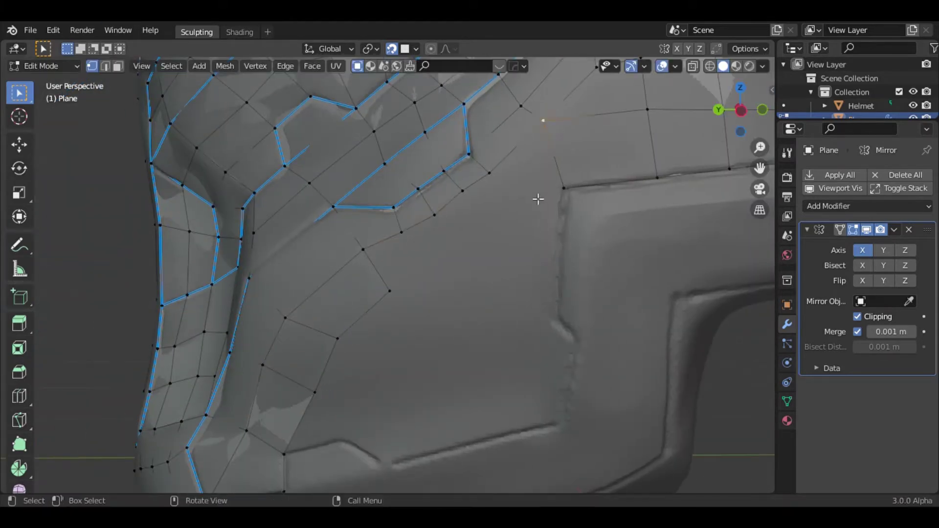
Extrude new vertices along the lower panel edge and around its corner.
key("e")
left_click(555, 324)
middle_click_drag(556, 325, 510, 308)
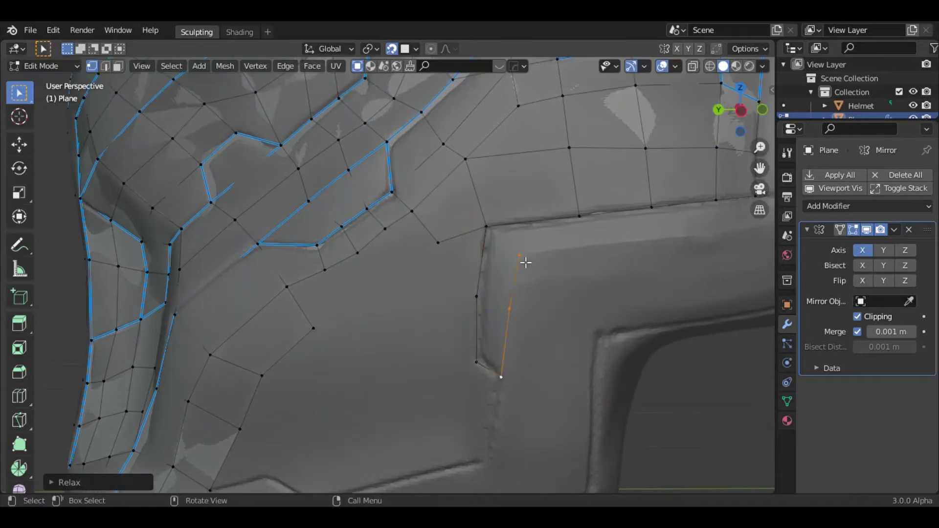
left_click(526, 263)
middle_click_drag(526, 263, 497, 310)
middle_click_drag(658, 283, 549, 346)
key("e")
left_click(578, 237)
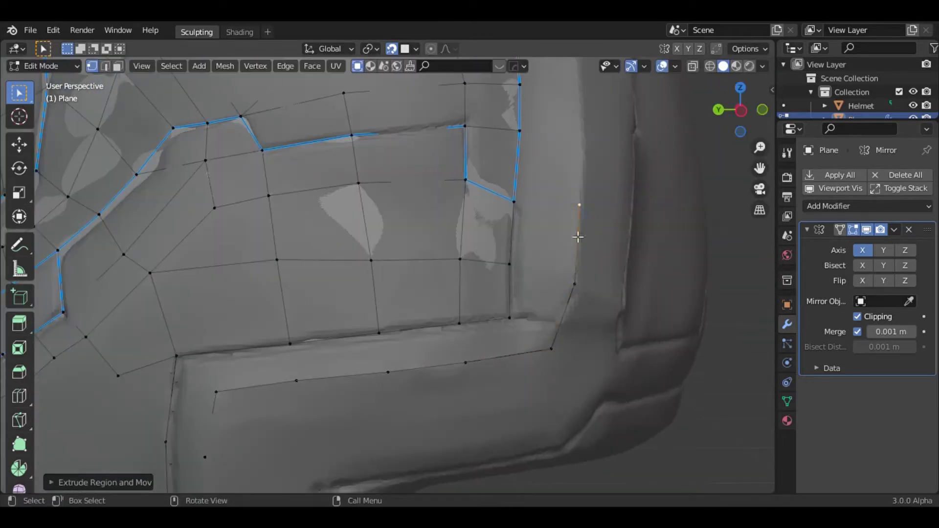
Place a vertex to close a face near the cheek area.
mouse_move(551, 216)
middle_mouse_down()
mouse_move(430, 229)
mouse_move(478, 245)
middle_mouse_up()
key("1")
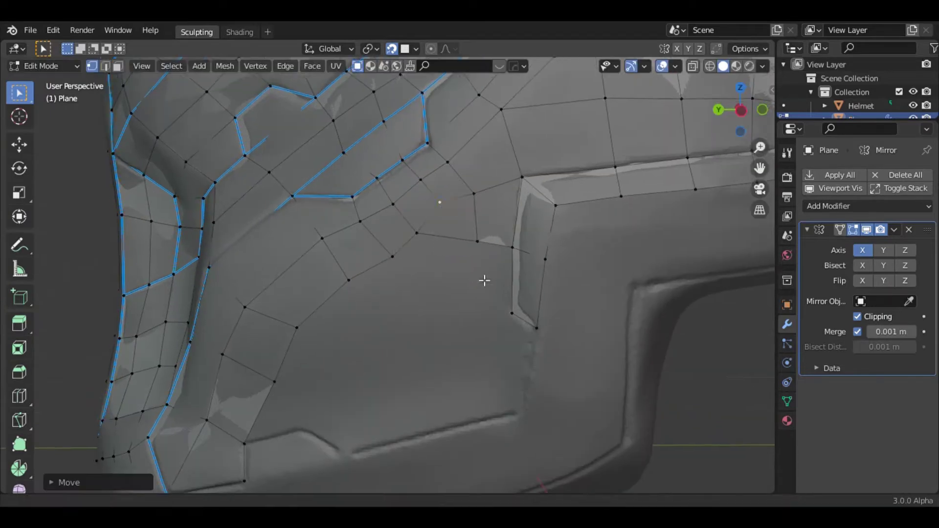
middle_click_drag(484, 279, 365, 399)
left_click(415, 372)
left_click(476, 198)
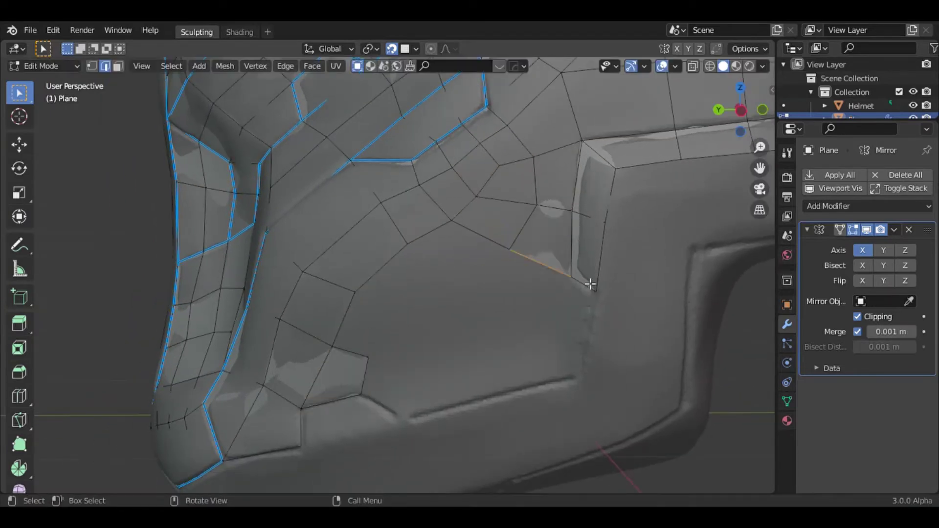
Add a level 3 Catmull-Clark Subdivision modifier and toggle local view on the retopology mesh.
key("Tab")
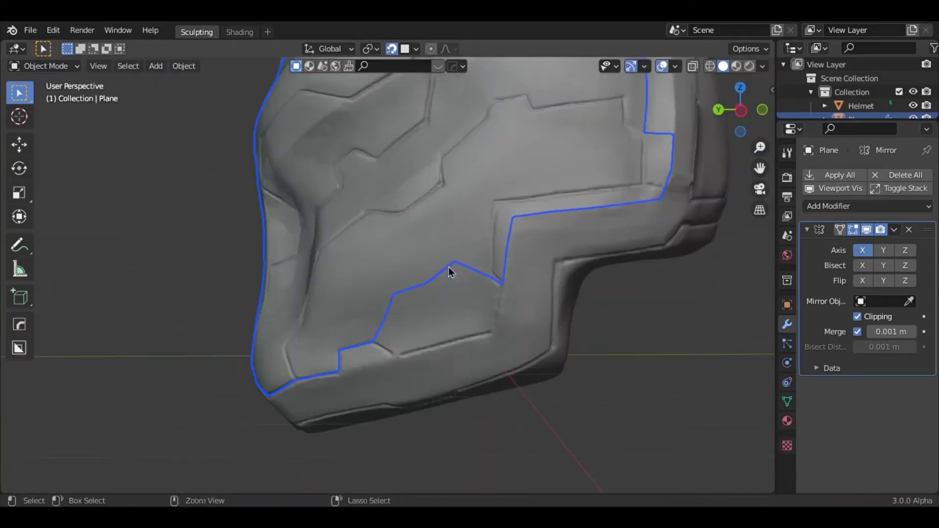
key("ctrl+3")
key("KP_Divide")
key("Tab")
Move a vertex onto the lower panel's edge.
key("Tab")
key("KP_Divide")
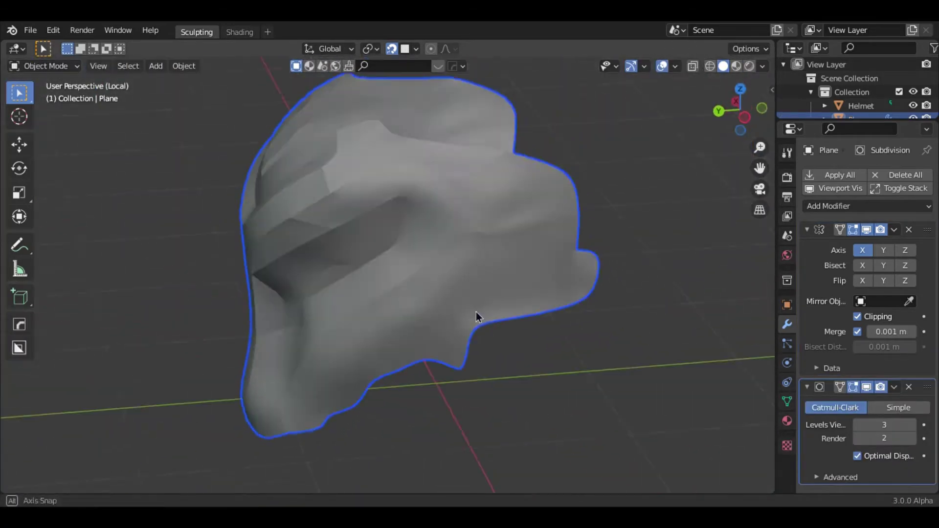
scroll(478, 314, "up", 3)
middle_click_drag(477, 314, 497, 221)
key("Tab")
key("2")
key("1")
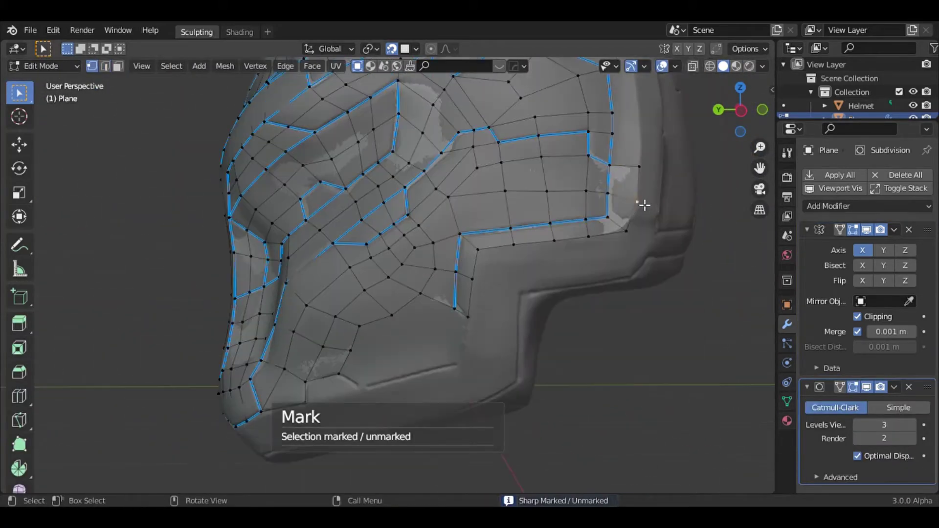
scroll(639, 203, "up", 3)
key("g")
left_click(624, 300)
Select the panel border vertices and mark their edges sharp.
middle_click_drag(388, 456, 413, 398)
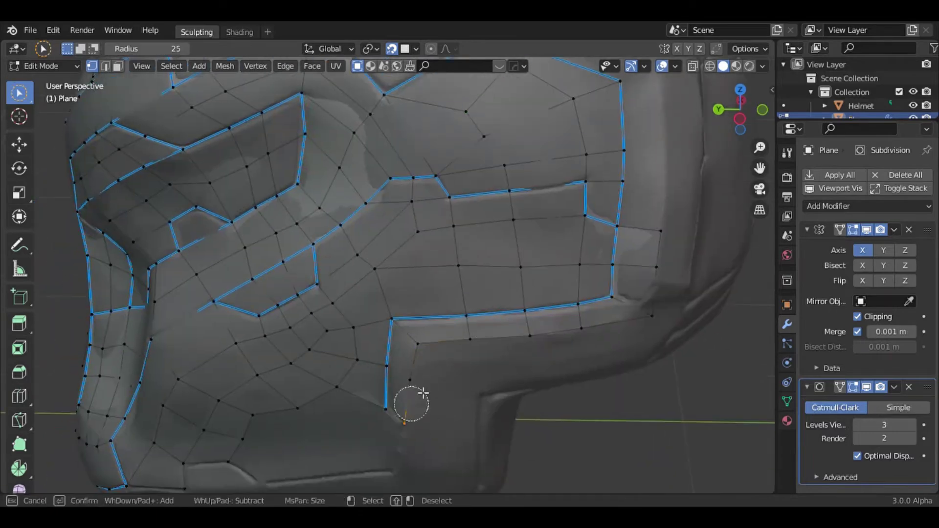
key("Escape")
middle_click_drag(634, 318, 604, 224)
key("shift+e")
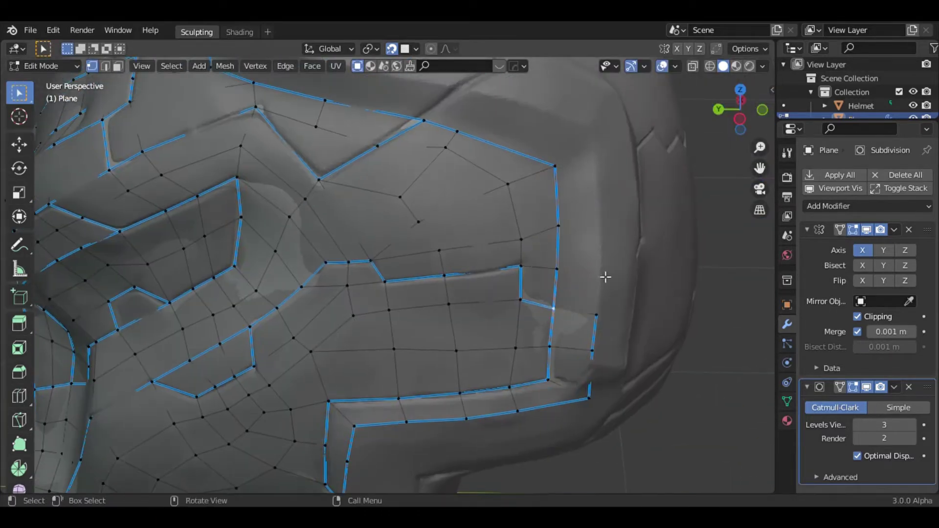
Adjust two brow vertices and add a new row of faces over the brow.
key("g")
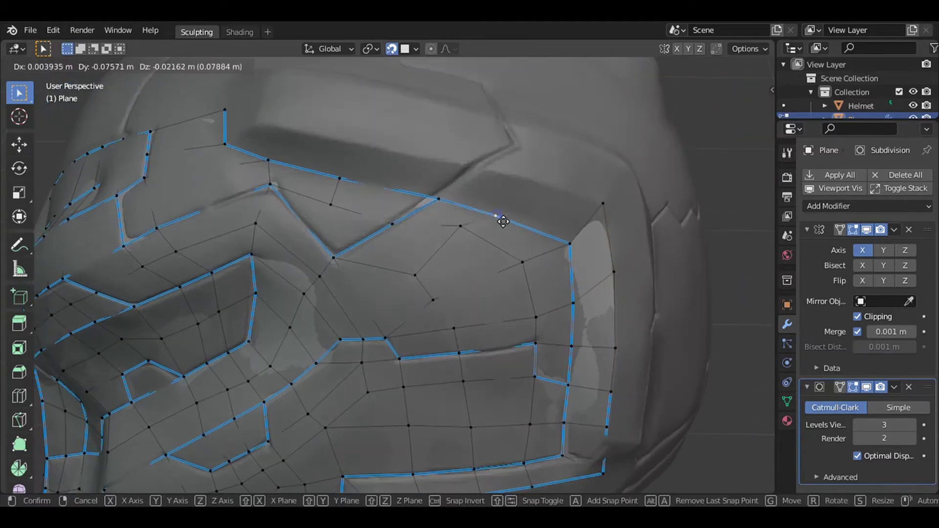
left_click(502, 221)
key("g")
left_click(243, 142)
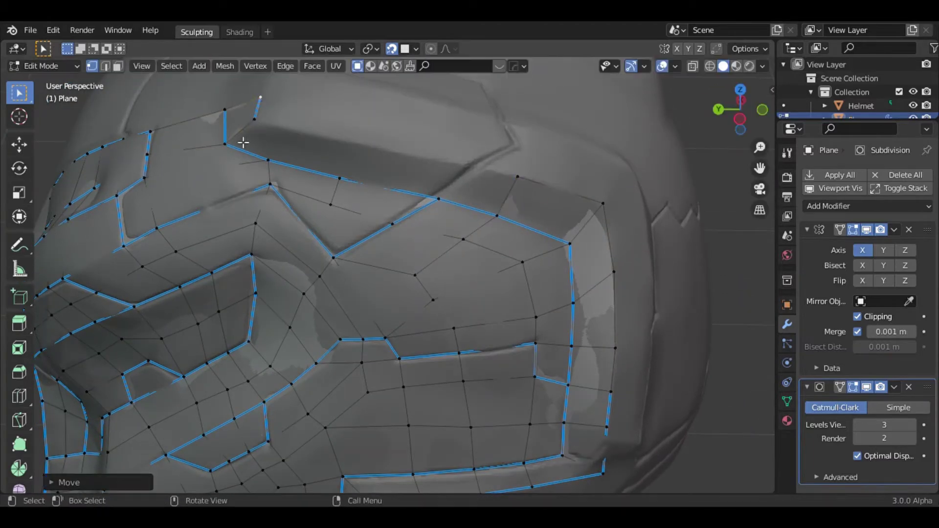
key("f")
key("g")
left_click(467, 172)
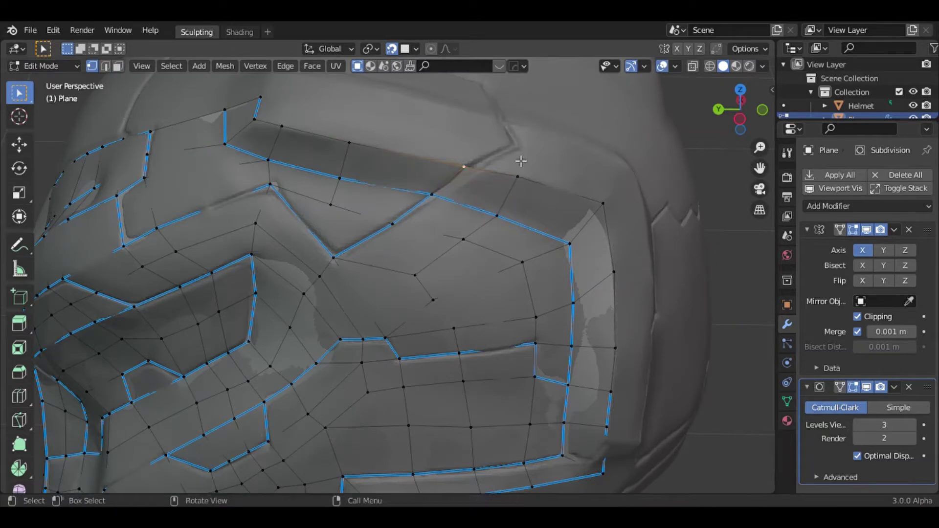
Extrude the brow edge again and select its top edge.
key("e")
left_click(530, 224)
middle_click_drag(530, 224, 377, 210, "shift")
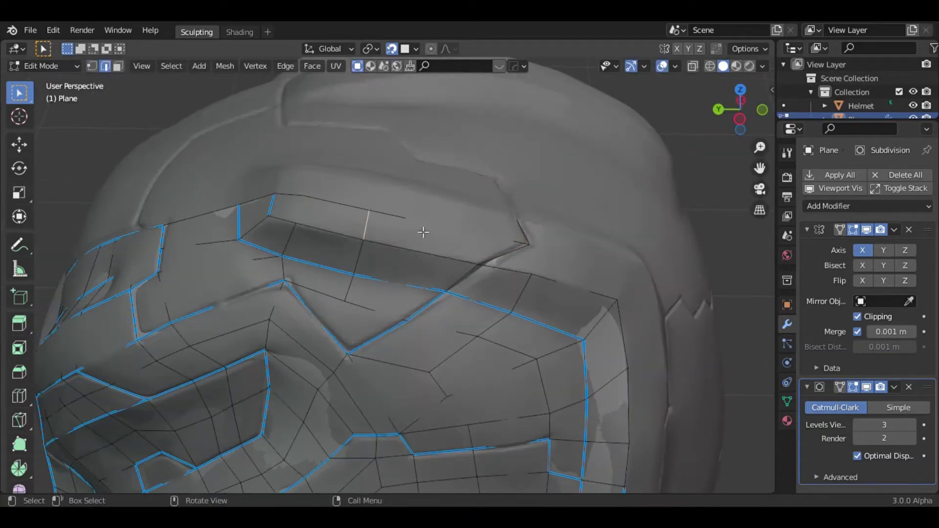
scroll(424, 231, "up", 2)
key("1")
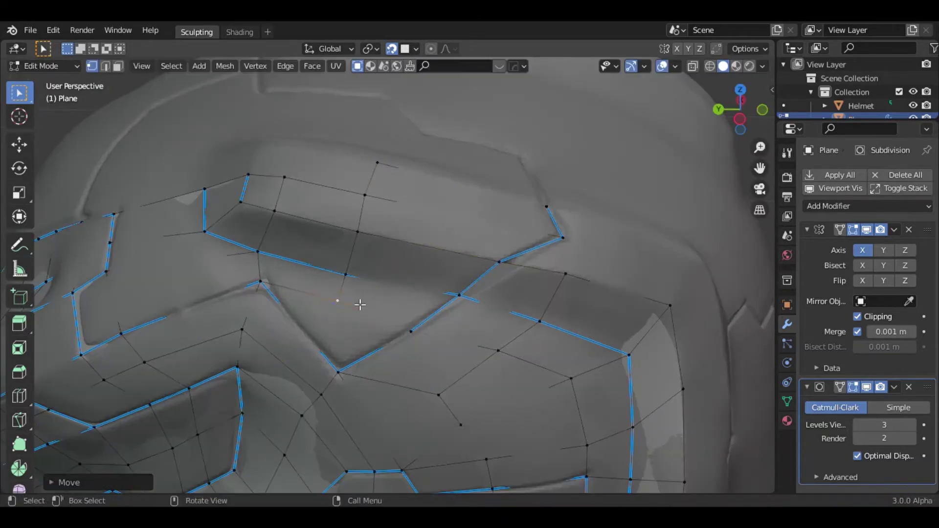
key("2")
scroll(415, 306, "up", 3)
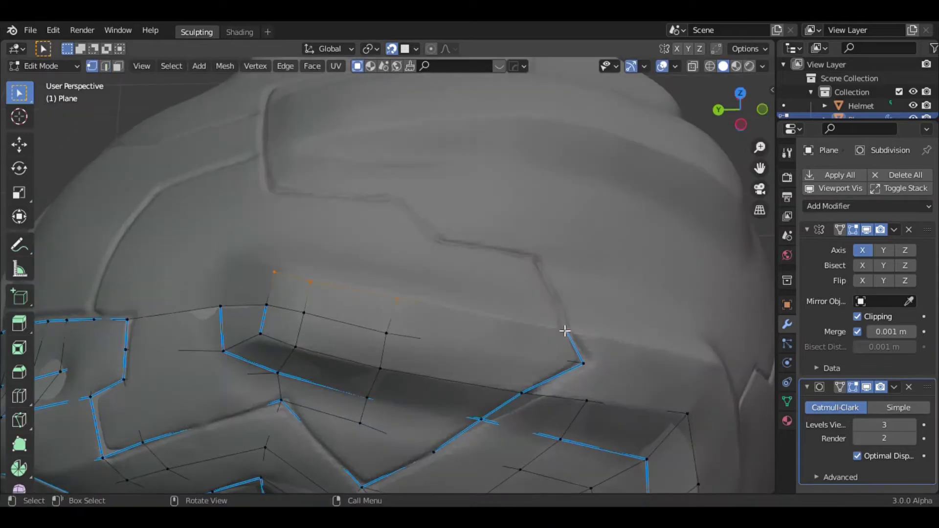
scroll(576, 357, "down", 3)
Mark the shortest edge path along the brow border as sharp.
left_click(576, 357, "ctrl")
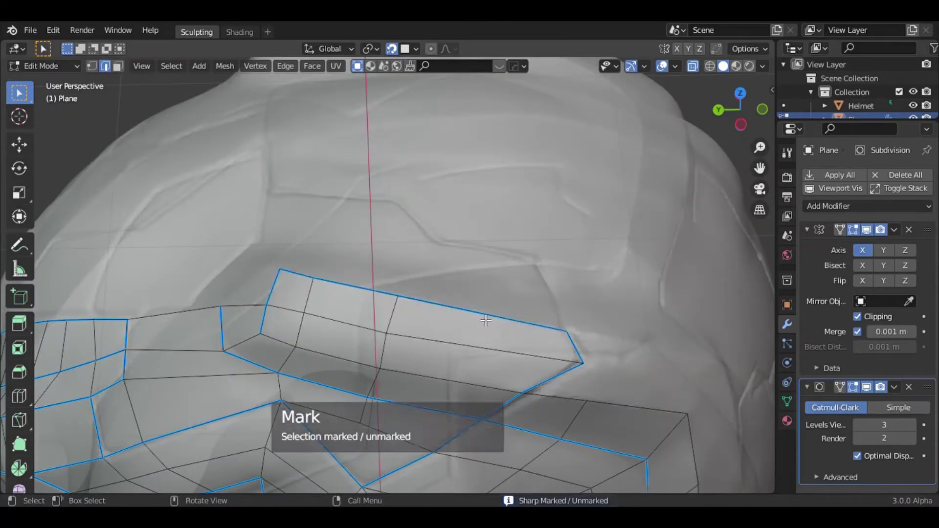
middle_click_drag(576, 356, 464, 303)
scroll(464, 303, "up", 3)
left_click(507, 234, "ctrl")
key("e")
Shape the new loop's vertices to follow the lower cheek panel.
key("g")
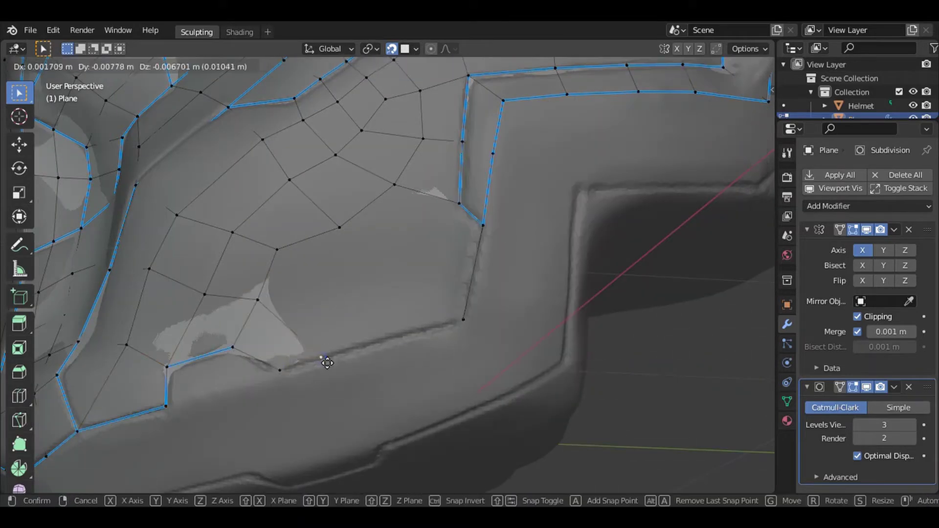
left_click(370, 354)
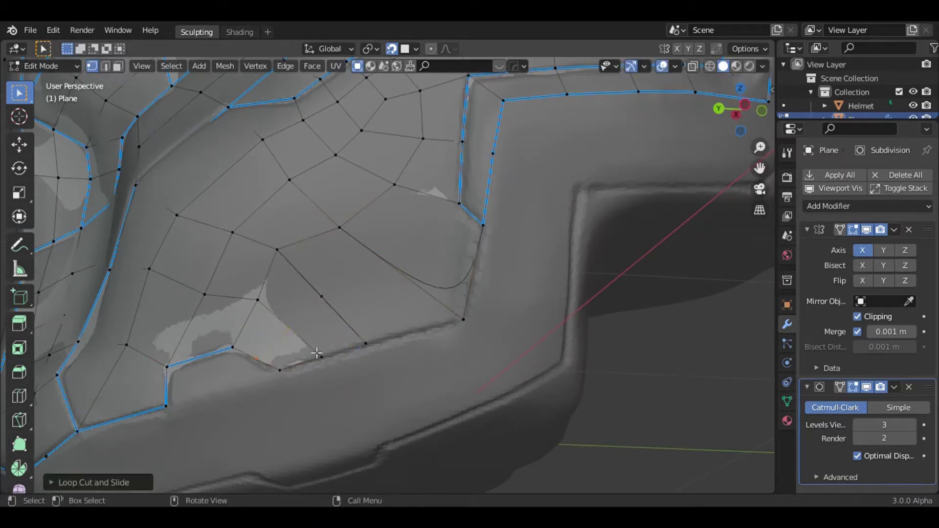
left_click(329, 296)
key("g")
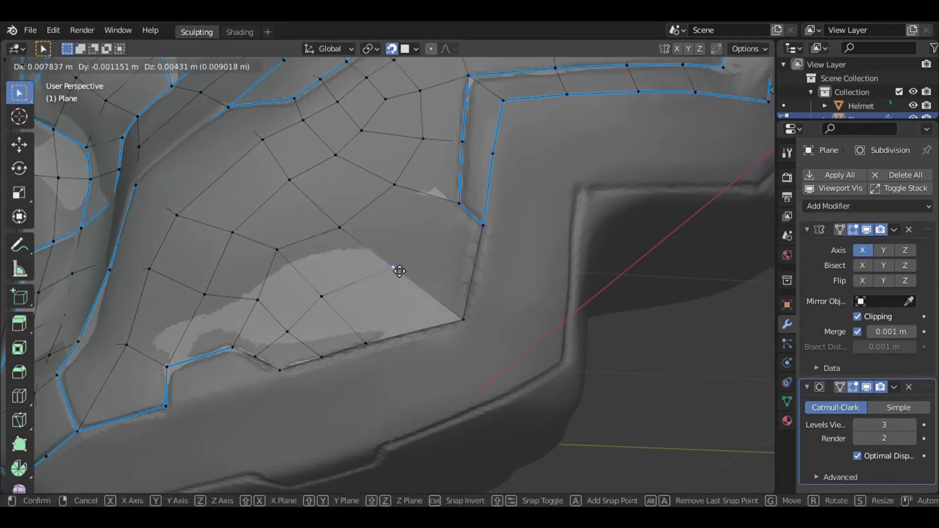
left_click(451, 252)
scroll(450, 252, "down", 3)
mouse_move(450, 252)
middle_mouse_down()
mouse_move(452, 272)
mouse_move(440, 279)
mouse_move(603, 345)
mouse_move(461, 367)
middle_mouse_up()
key("1")
left_click(415, 395, "ctrl")
Raise the selected edge path onto the front panel beside the visor.
key("g")
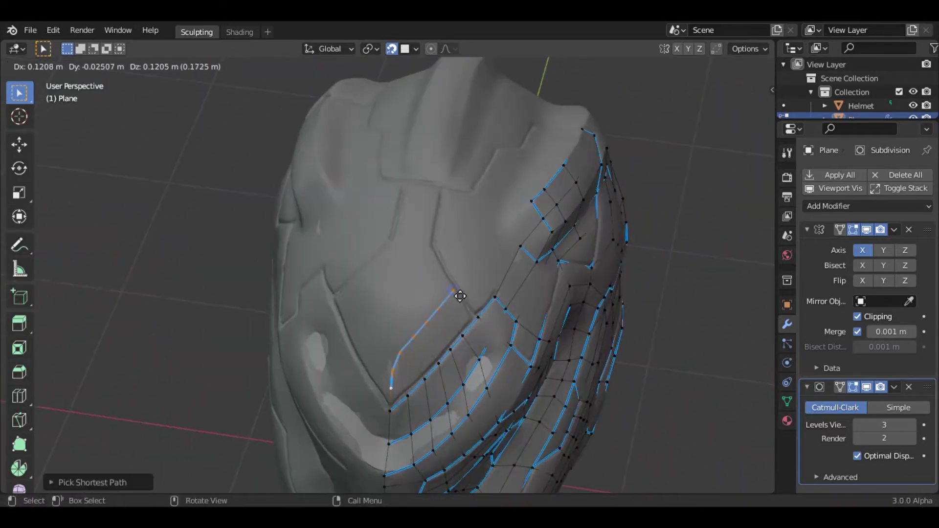
left_click(460, 296)
scroll(467, 313, "up", 2)
scroll(457, 377, "up", 3)
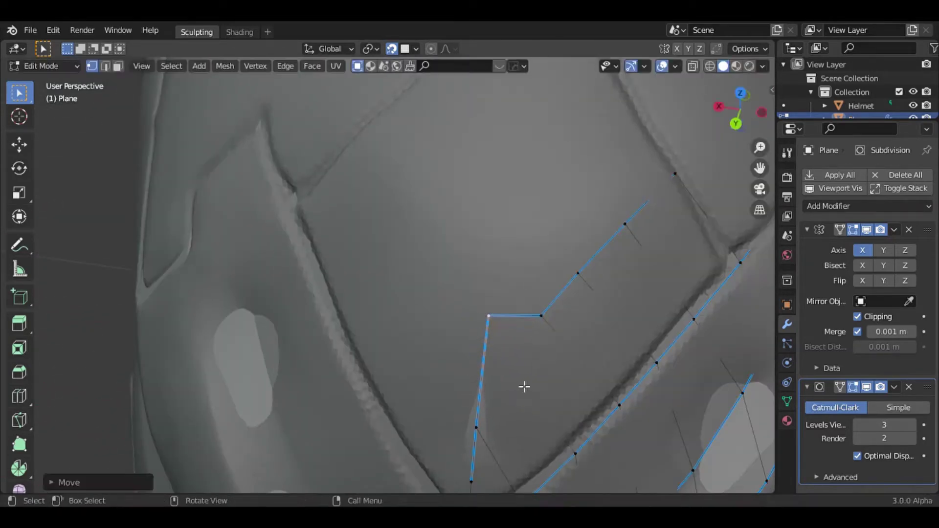
scroll(524, 386, "down", 3)
right_click(495, 314)
left_click(643, 275)
Knife-cut a new edge across the front panel and place its vertex on the sculpt.
key("g")
left_click(461, 319)
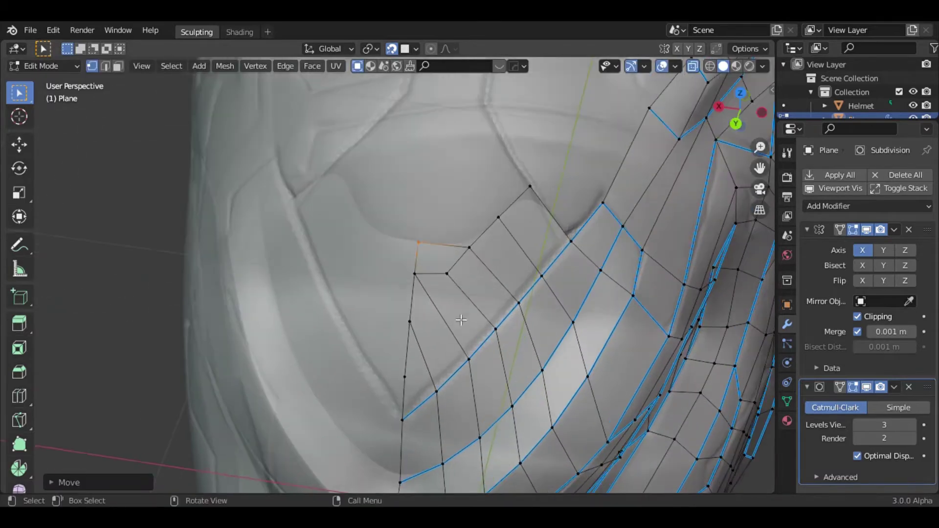
key("Return")
key("g")
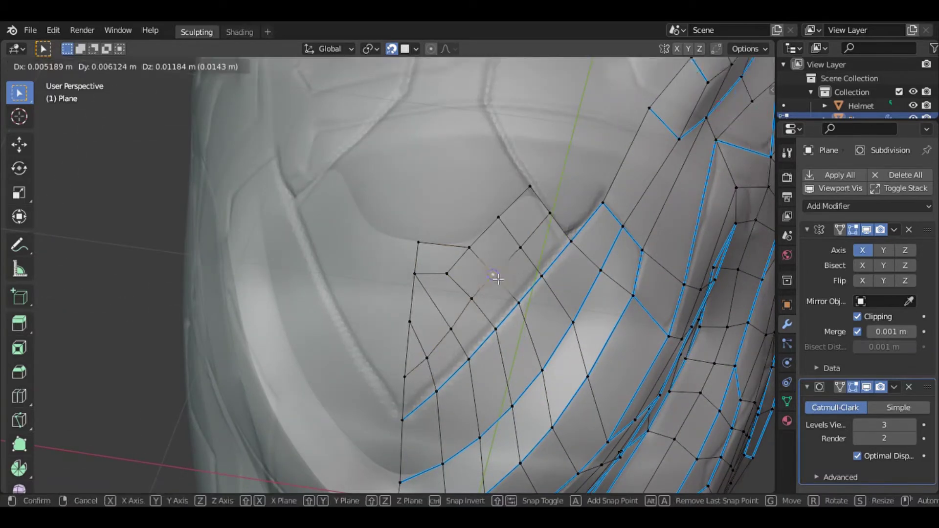
left_click(550, 218)
scroll(426, 355, "up", 1)
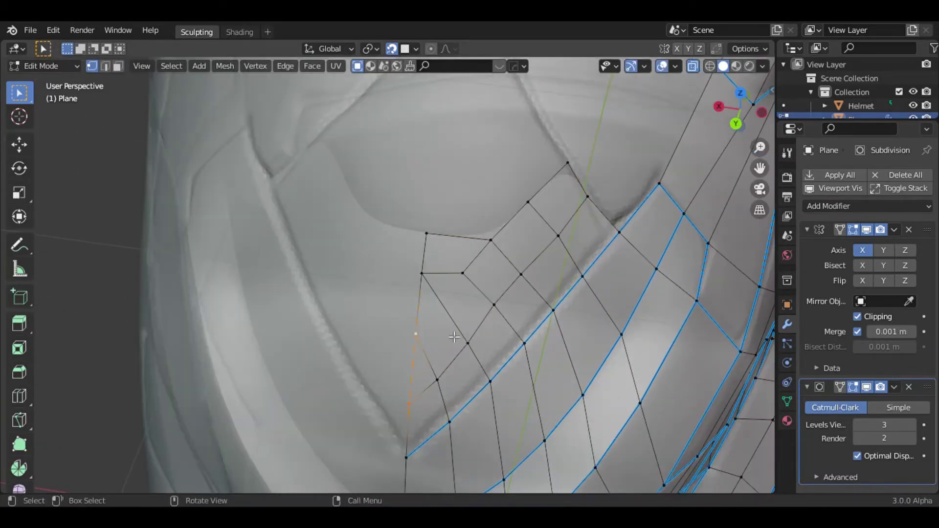
scroll(483, 292, "down", 2)
Adjust a panel vertex, undo it, and check the mesh in local view.
key("g")
left_click(500, 309)
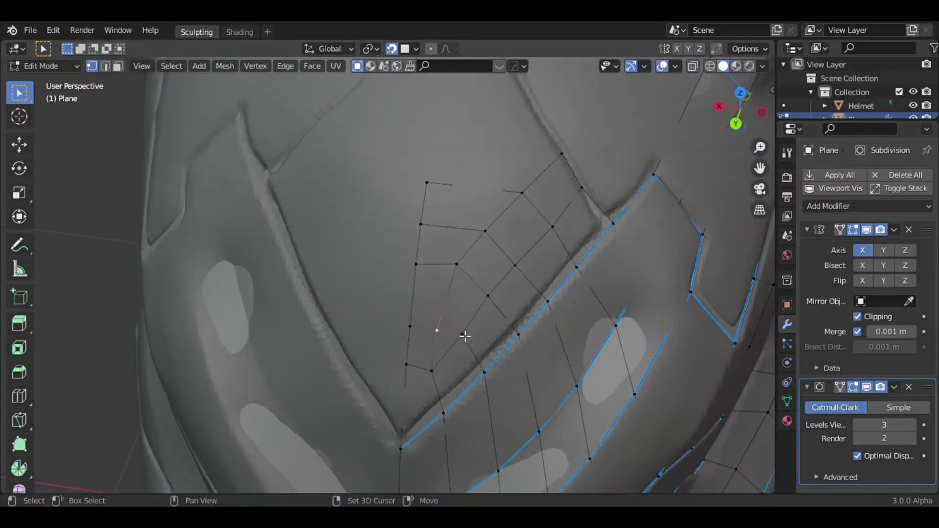
key("ctrl+z")
key("Tab")
key("KP_Divide")
key("Tab")
scroll(331, 258, "up", 3)
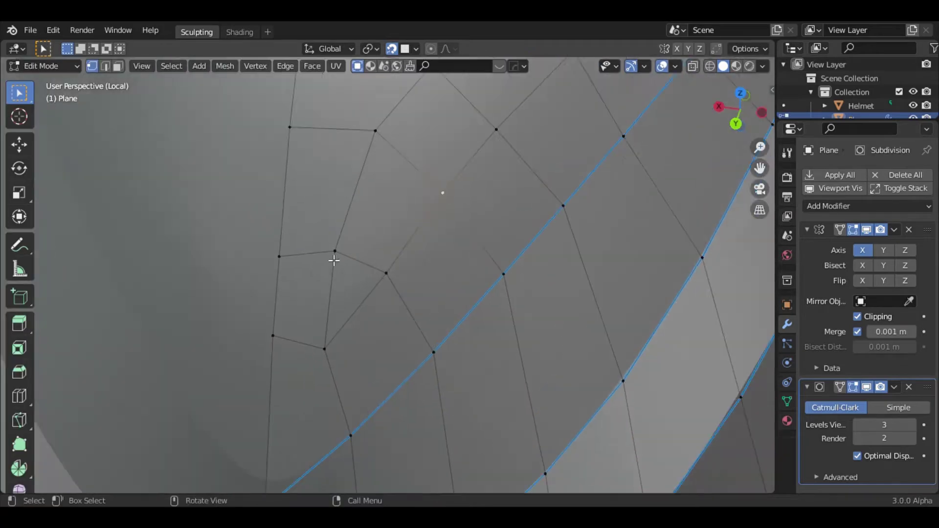
key("KP_Divide")
Reposition the remaining front-panel vertices to follow the sculpted surface.
key("g")
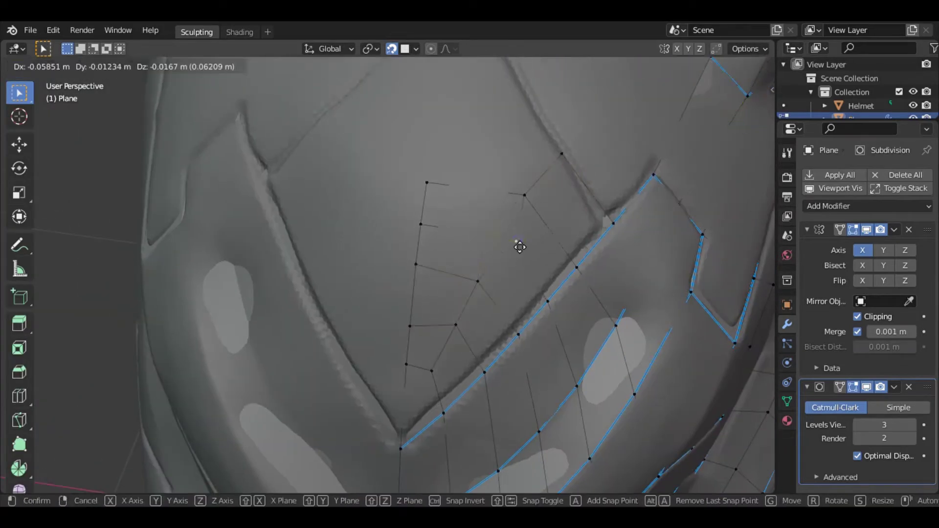
left_click(538, 321)
middle_click_drag(538, 321, 503, 312)
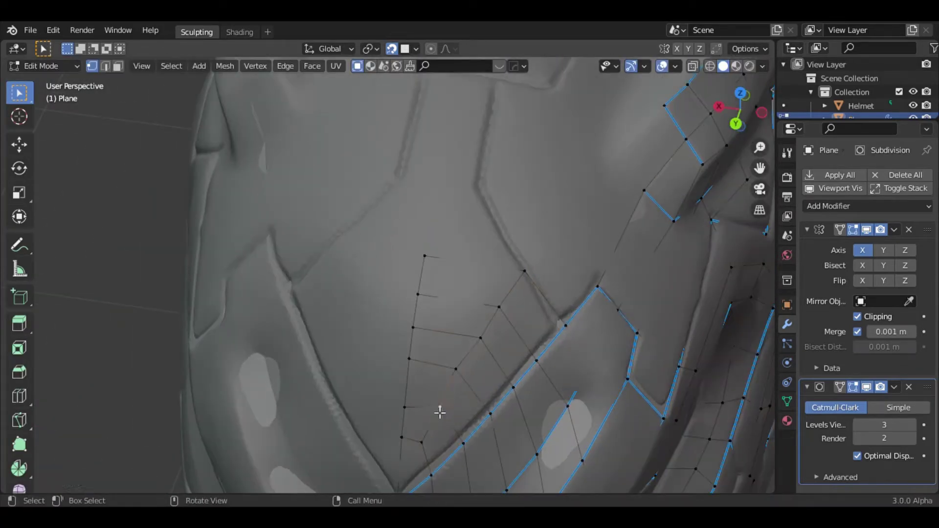
key("g")
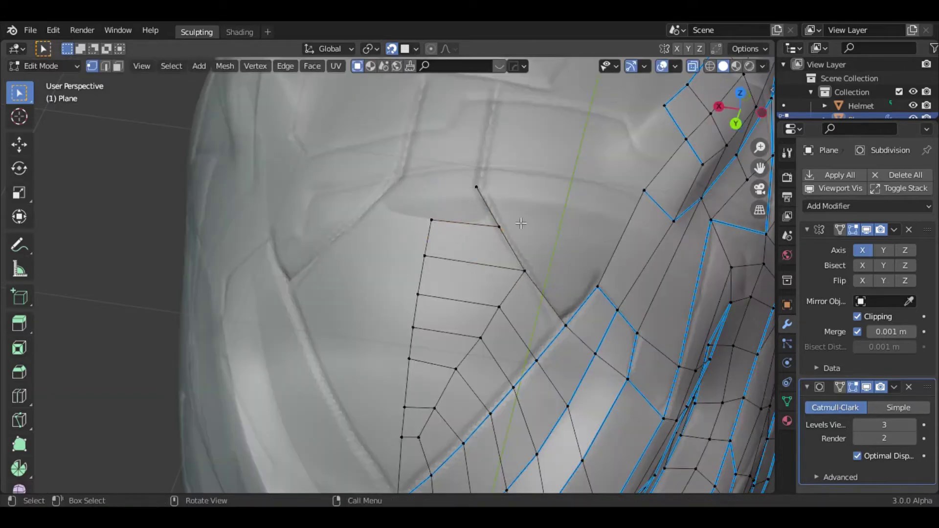
key("g")
left_click(468, 186)
scroll(540, 318, "down", 5)
scroll(370, 292, "up", 6)
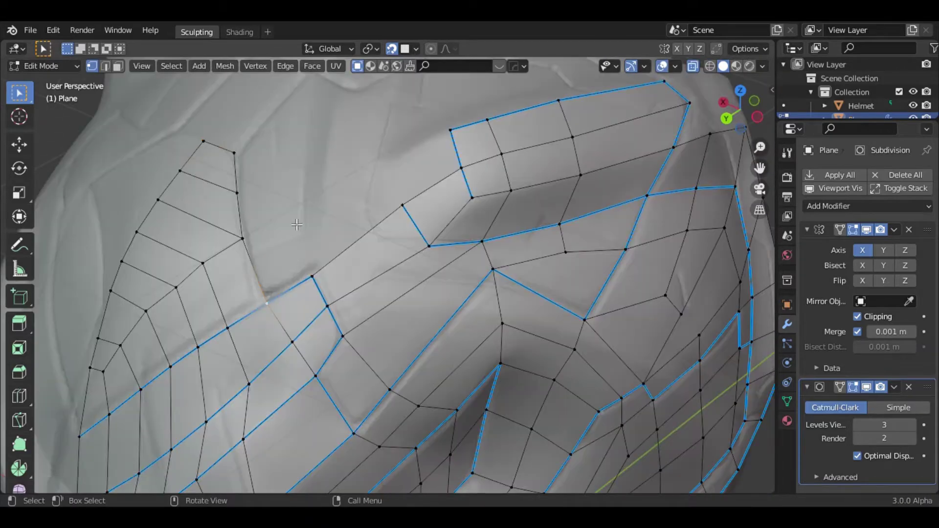
Move two upper-front vertices onto the helmet surface.
scroll(397, 171, "down", 3)
scroll(528, 371, "up", 4)
key("g")
left_click(529, 371)
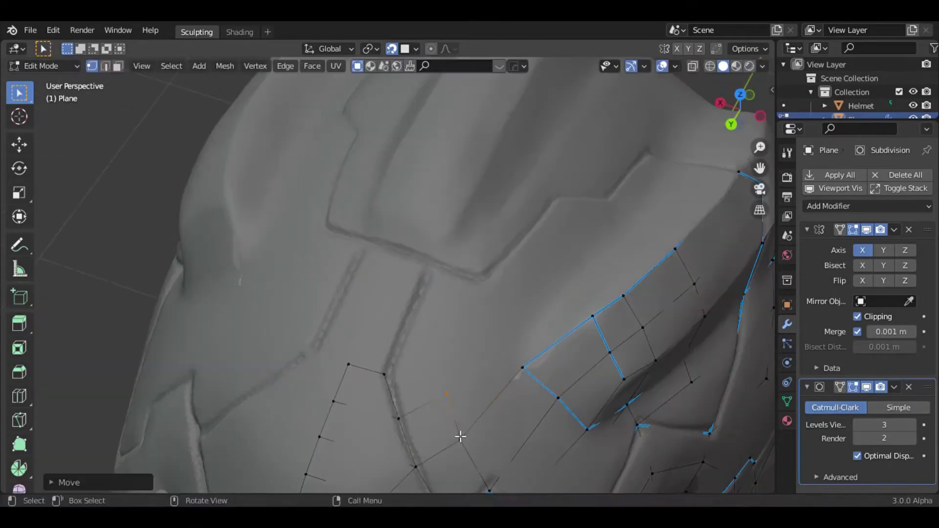
key("g")
left_click(495, 349)
left_click(526, 366)
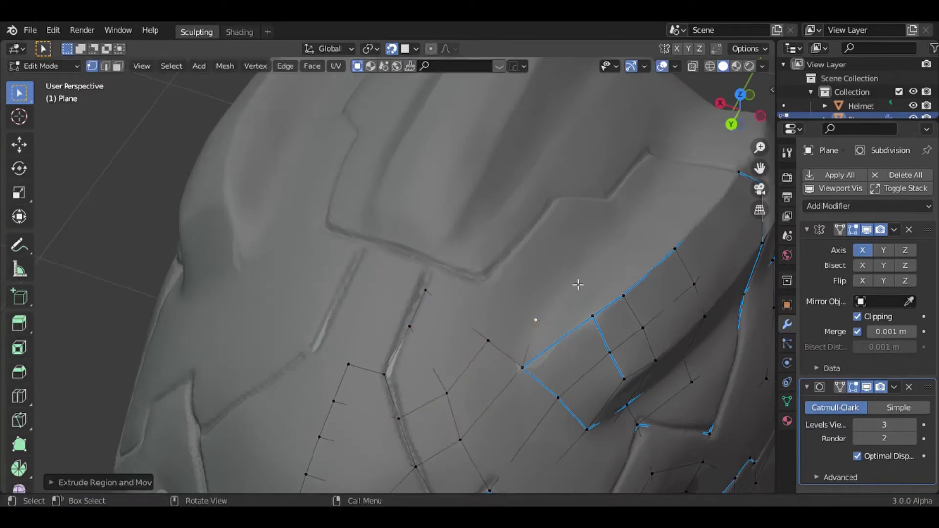
Place vertices at the upper panel corner and pick the border edge path.
middle_click_drag(578, 284, 455, 368)
key("g")
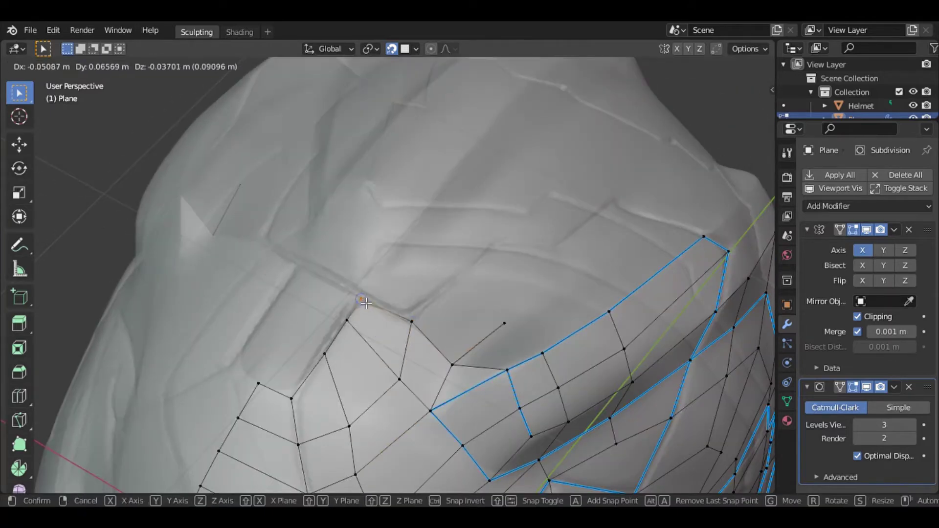
left_click(364, 303)
key("g")
left_click(369, 318)
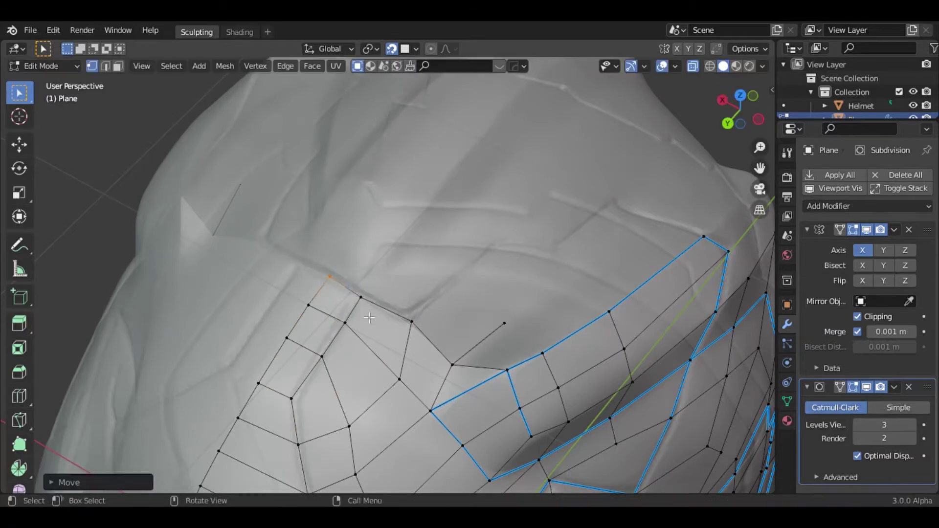
left_click(440, 293, "ctrl")
mouse_move(369, 317)
middle_mouse_down()
mouse_move(440, 293)
mouse_move(507, 308)
mouse_move(528, 287)
mouse_move(565, 294)
middle_mouse_up()
Mark the upper panel's border edge path sharp via the HOps menu.
key("ctrl+e")
left_click(565, 294, "ctrl")
key("shift+q")
key("shift+q")
mouse_move(667, 342)
middle_mouse_down()
mouse_move(567, 238)
mouse_move(433, 325)
mouse_move(430, 279)
middle_mouse_up()
left_click(567, 232)
Place a vertex along the panel edge and mark the remaining border path sharp.
key("g")
left_click(440, 264)
scroll(467, 325, "down", 5)
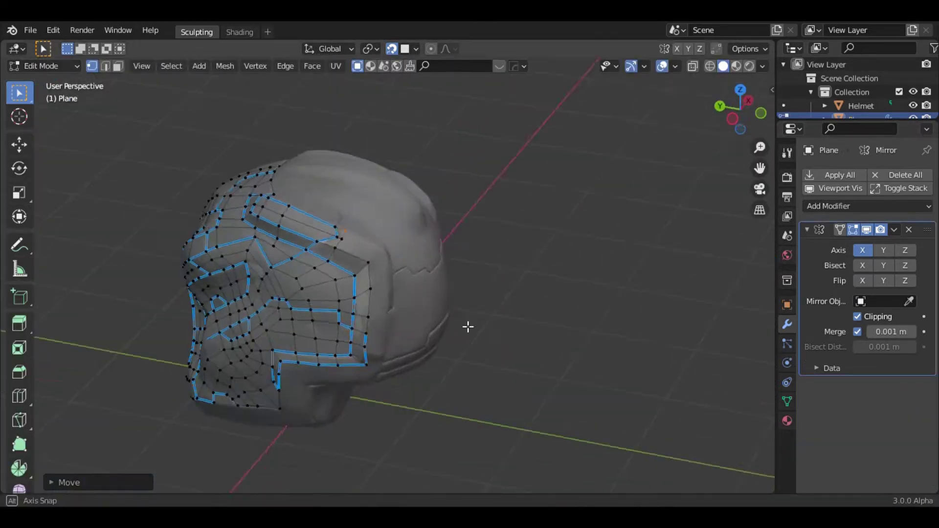
middle_click_drag(468, 325, 367, 311)
scroll(409, 329, "up", 6)
key("g")
left_click(403, 330)
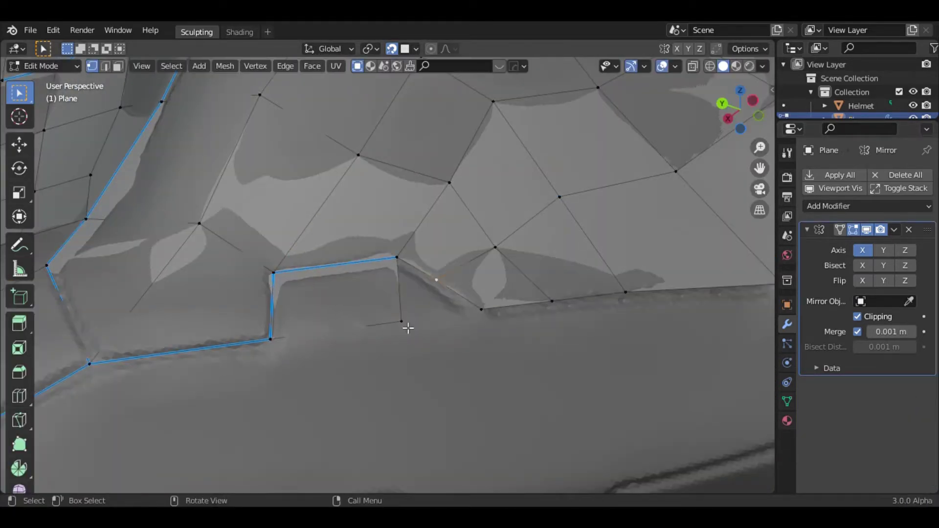
key("g")
left_click(481, 309, "ctrl")
key("shift+q")
left_click(552, 252)
Move a side-panel vertex onto the panel corner.
scroll(467, 369, "down", 5)
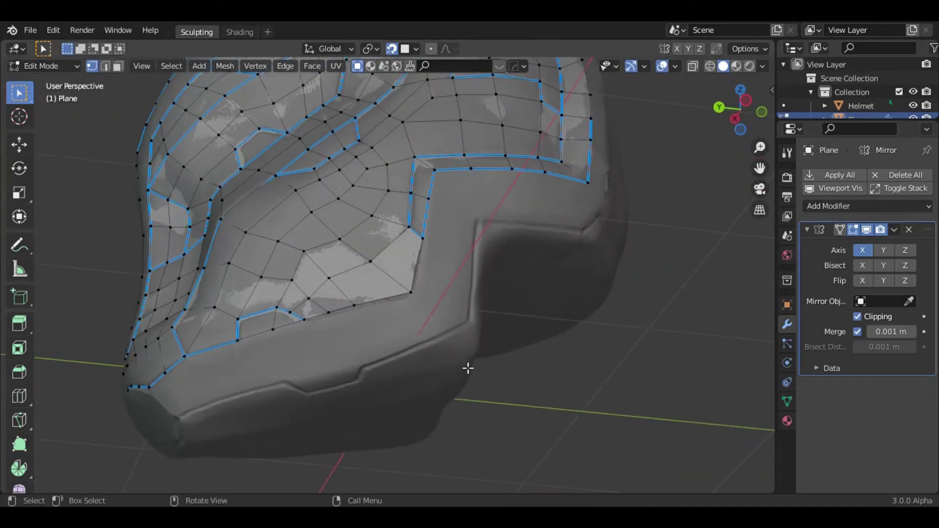
middle_click_drag(467, 369, 381, 427)
scroll(340, 320, "up", 6)
key("g")
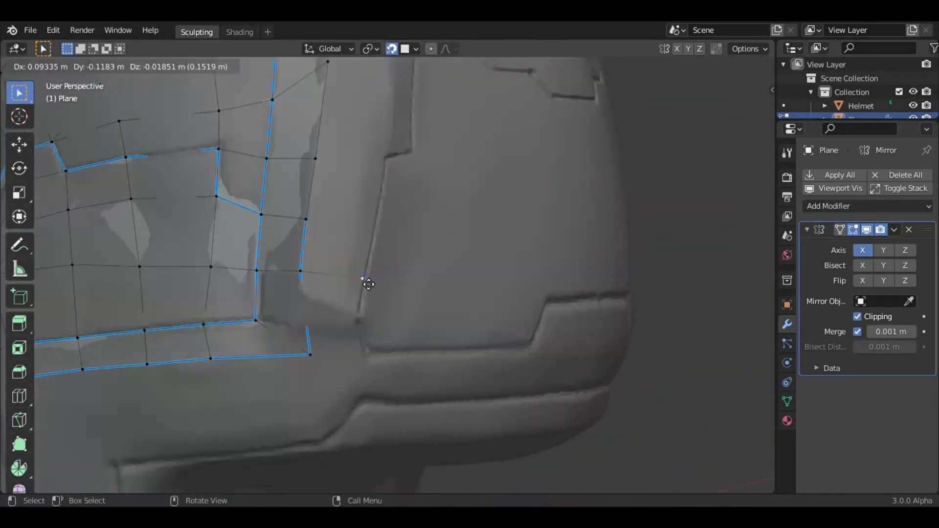
left_click(367, 356)
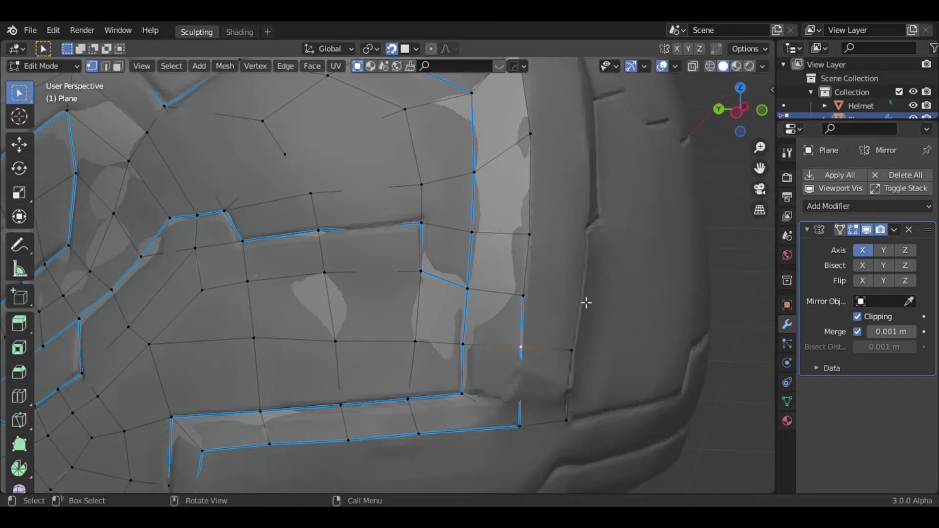
middle_click_drag(585, 303, 315, 384)
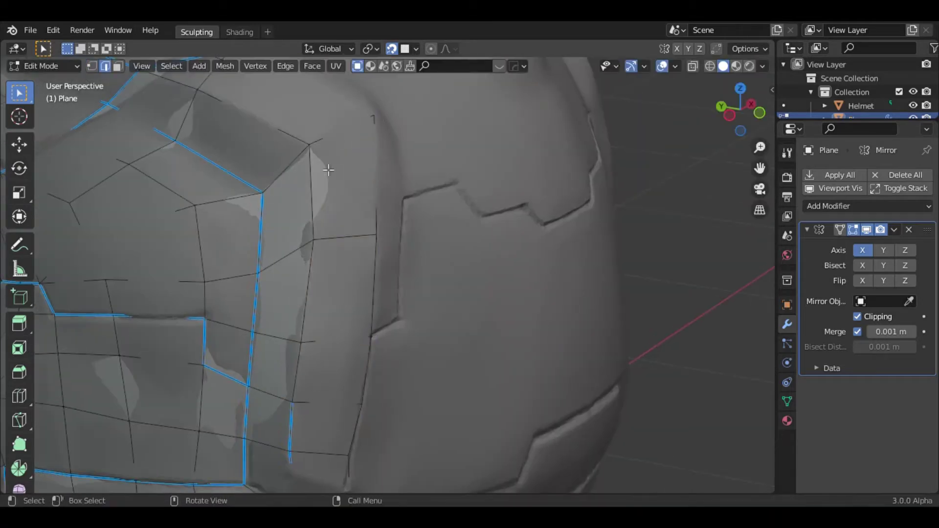
middle_click_drag(382, 239, 380, 303, "shift")
Add a loop cut across the side panel, then return to vertex select.
key("ctrl+r")
scroll(392, 273, "down", 4)
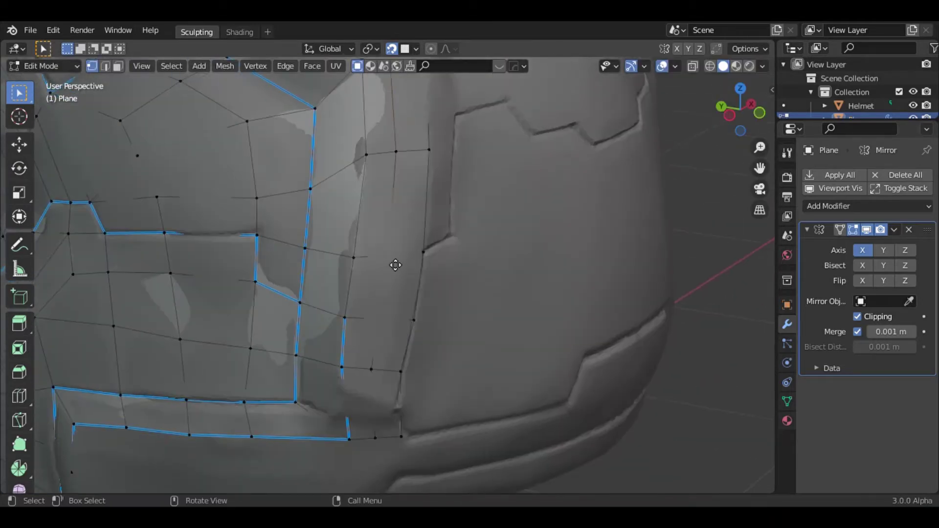
scroll(335, 256, "up", 4)
key("2")
scroll(391, 205, "down", 5)
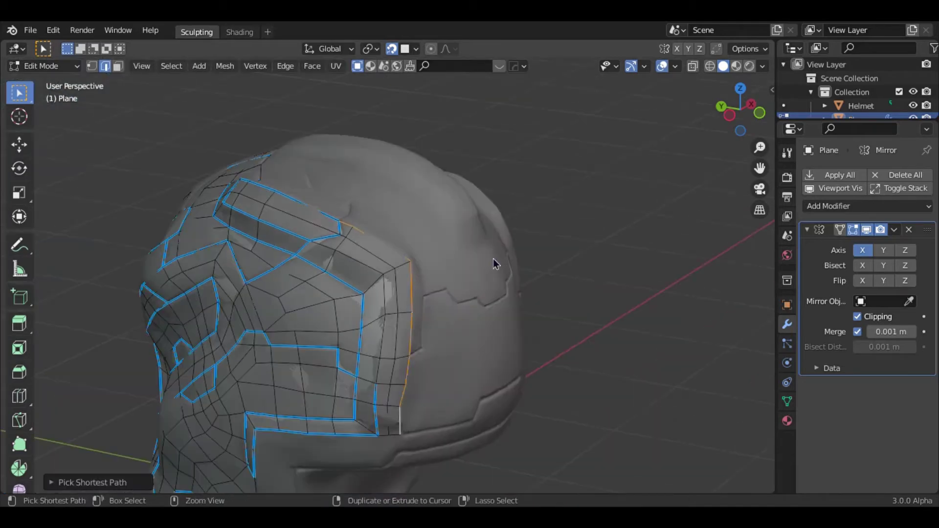
scroll(493, 258, "up", 3)
key("1")
Move and extend vertices along the side panel's brow seam.
key("g")
left_click(364, 219)
middle_click_drag(364, 220, 360, 229)
scroll(362, 225, "up", 3)
scroll(338, 314, "down", 3)
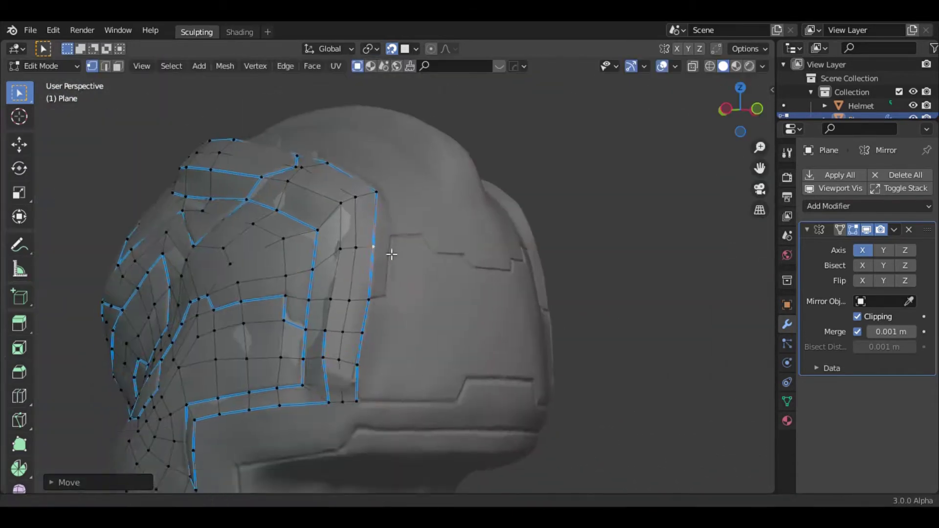
scroll(528, 232, "up", 3)
middle_click_drag(528, 233, 436, 234)
left_click(436, 234)
key("g")
left_click(446, 307)
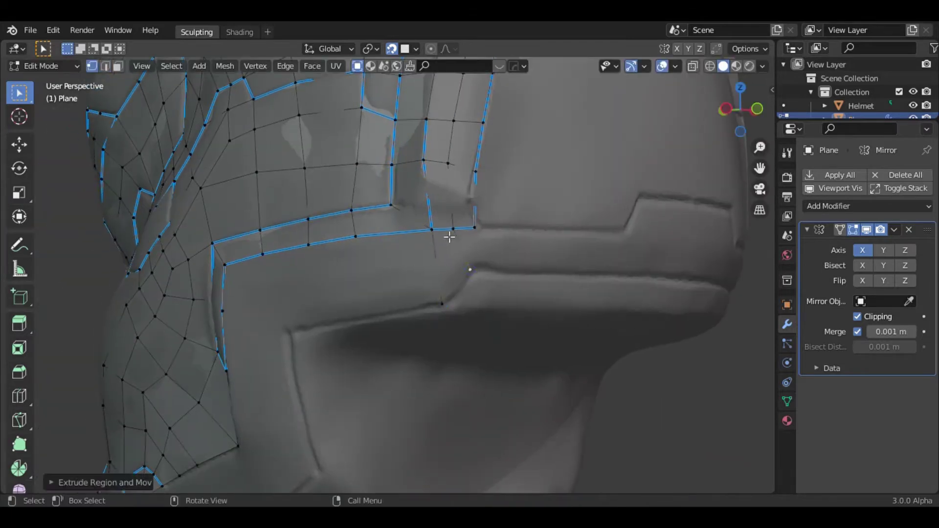
Extend a face strip down the lower cheek panel, stretching its corner vertex to the far corner.
key("g")
left_click(473, 230)
middle_click_drag(474, 230, 247, 388)
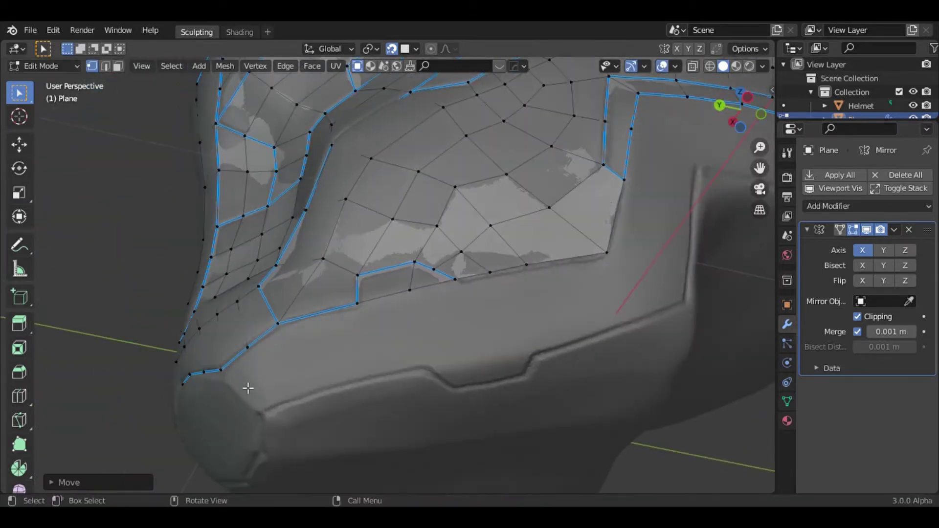
left_click(310, 403)
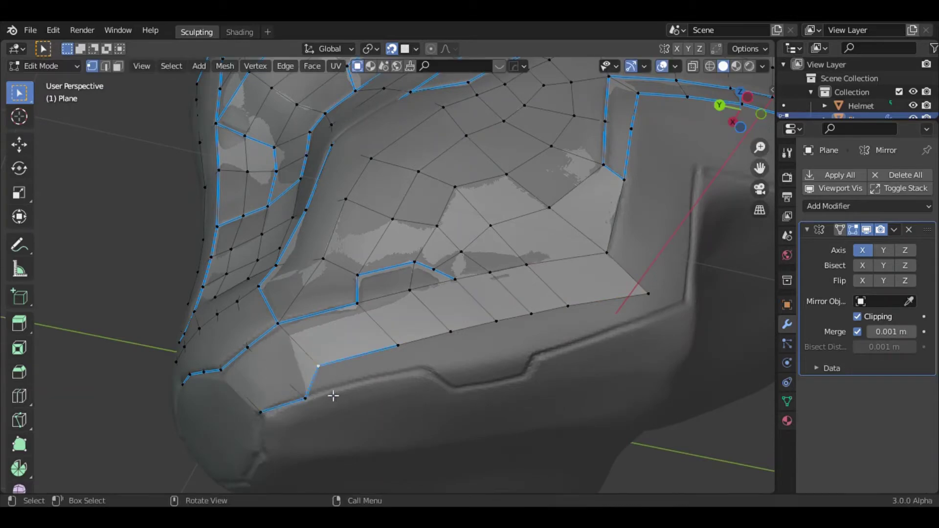
key("g")
left_click(429, 373)
key("g")
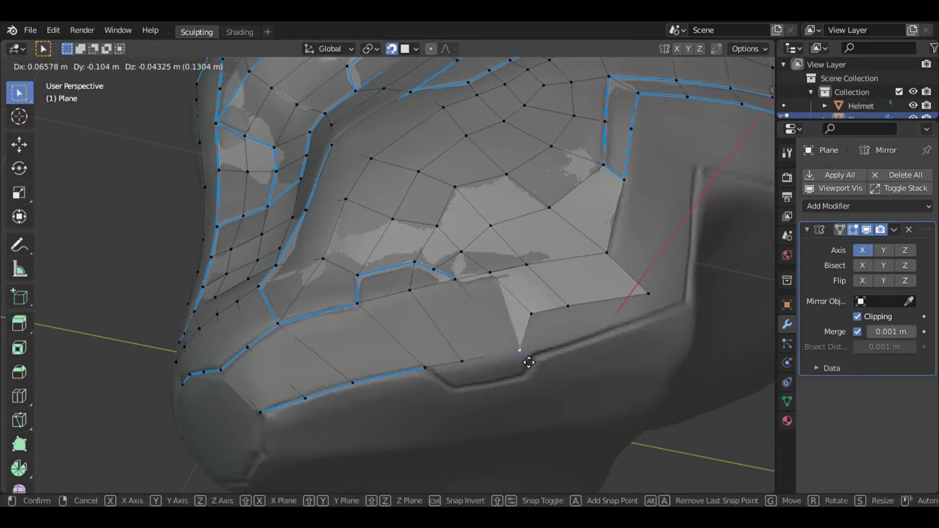
left_click(574, 350)
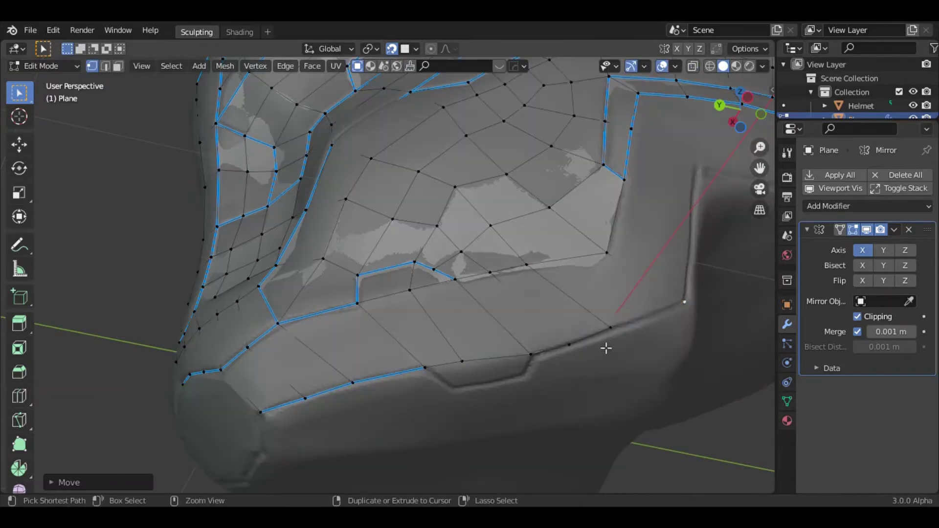
Mark the lower cheek panel's border edges sharp.
key("q")
key("s")
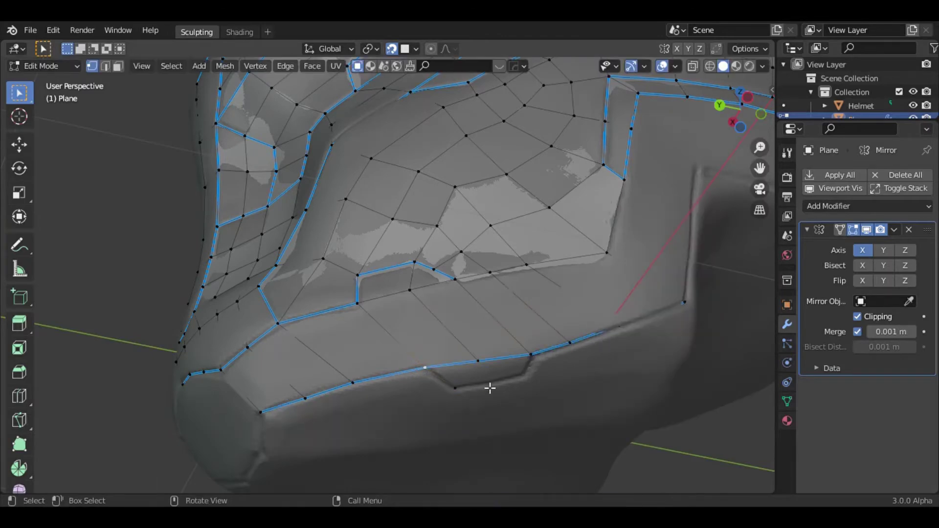
left_click(488, 388, "ctrl")
key("q")
key("s")
middle_click_drag(615, 325, 552, 303)
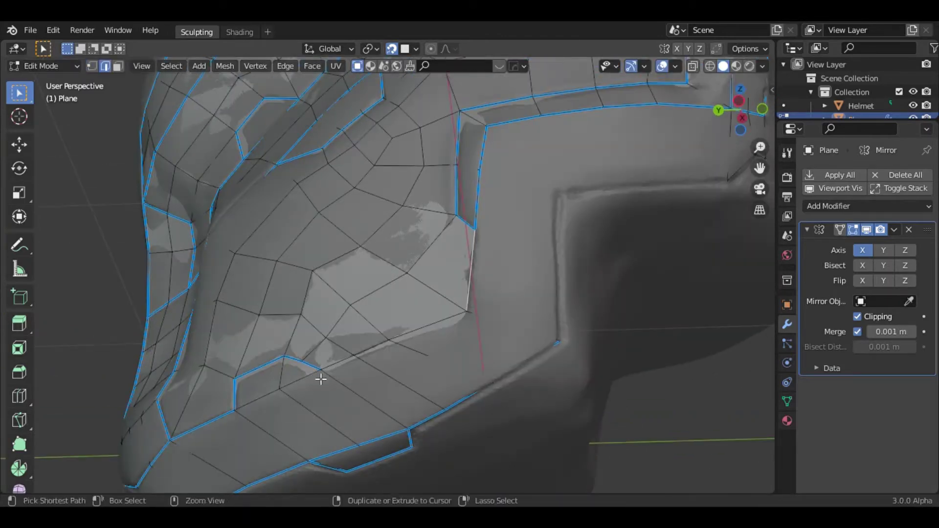
Extrude a vertex along the lower edge and loop-cut the panel in X-ray view.
key("1")
mouse_move(562, 241)
middle_mouse_down()
mouse_move(621, 271)
mouse_move(501, 401)
mouse_move(496, 363)
middle_mouse_up()
key("e")
left_click(492, 381)
key("2")
key("alt+z")
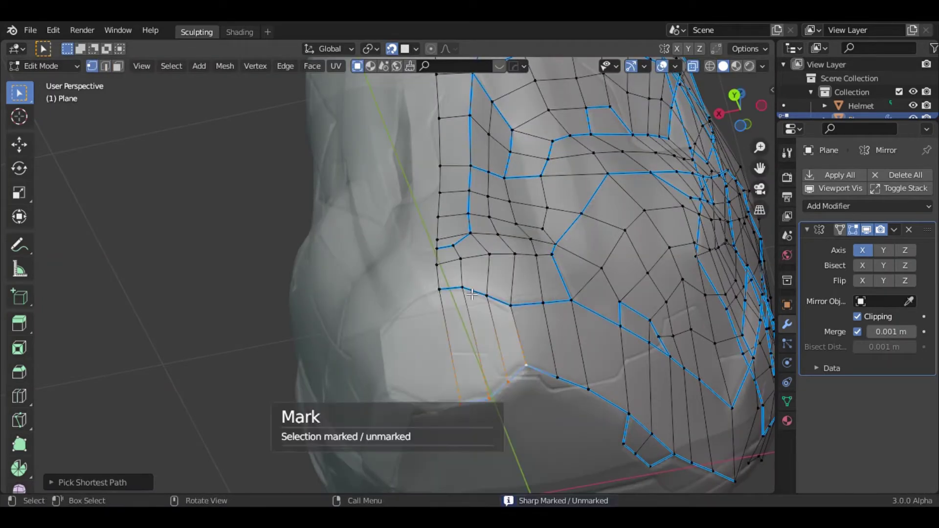
key("ctrl+r")
left_click(455, 353)
Move a vertex onto the panel edge and snap another onto its neighbour.
middle_click_drag(535, 349, 508, 323)
key("g")
left_click(506, 321)
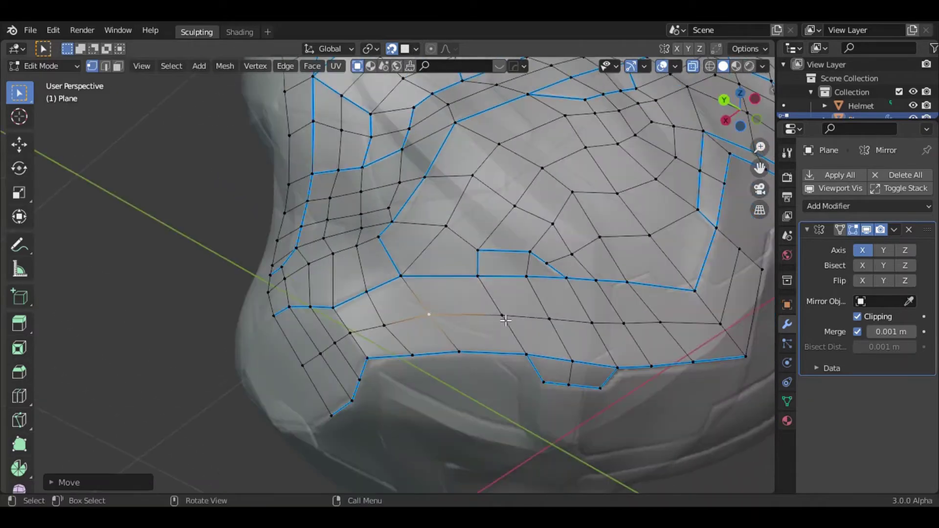
middle_click_drag(746, 253, 457, 318)
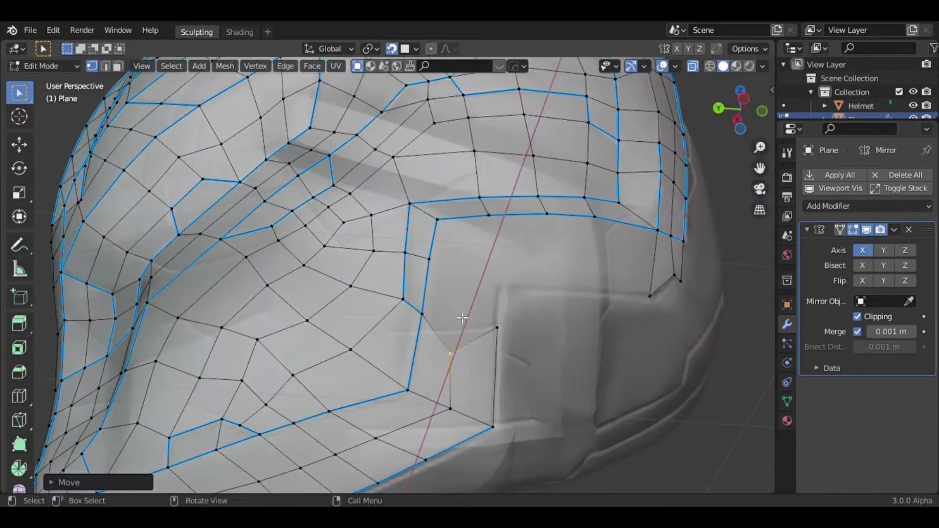
key("g")
key("Escape")
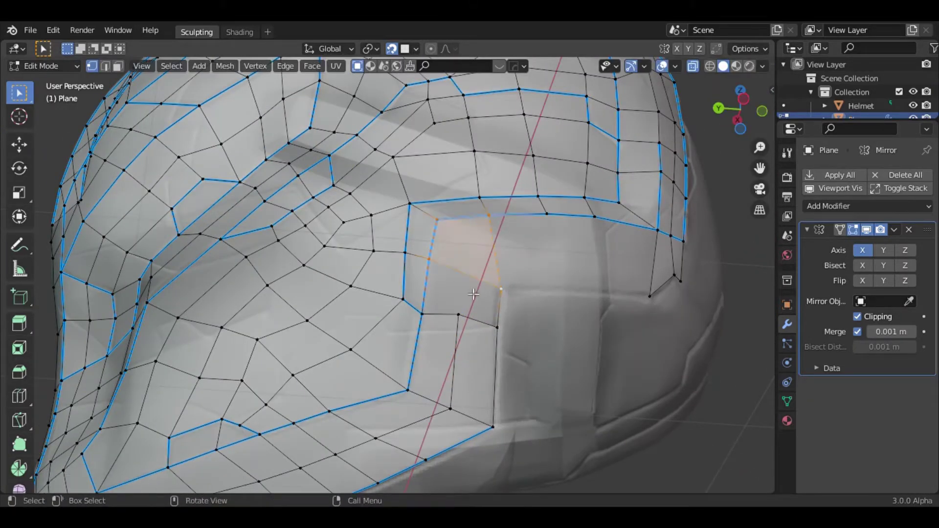
left_click(507, 290)
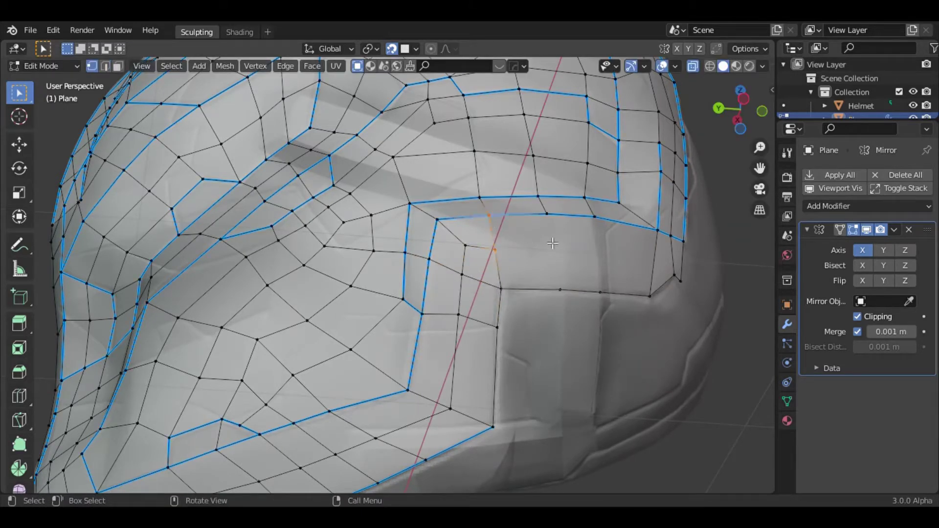
middle_click_drag(595, 250, 595, 256)
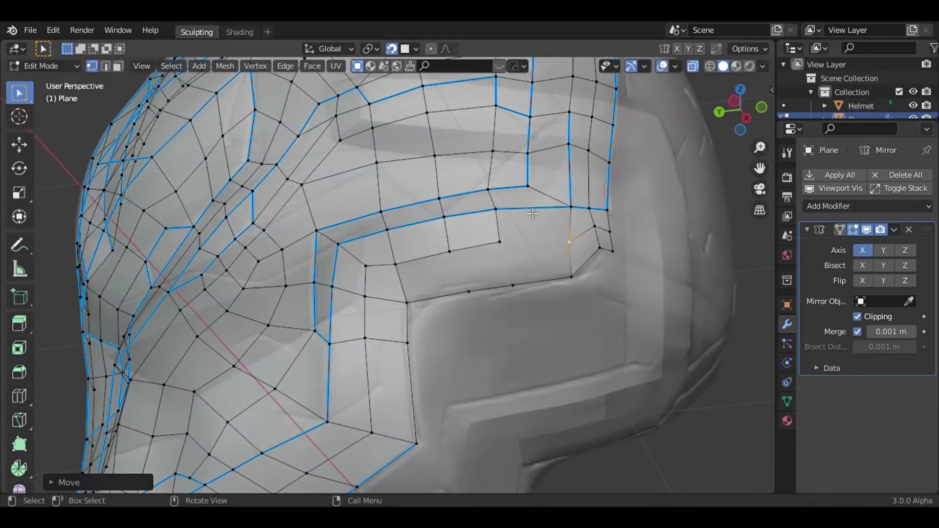
scroll(533, 214, "down", 2)
Extrude edge rows along the horizontal groove toward the back panel.
key("2")
scroll(511, 321, "down", 5)
middle_click_drag(512, 321, 539, 396)
scroll(539, 396, "up", 5)
scroll(373, 358, "up", 3)
key("e")
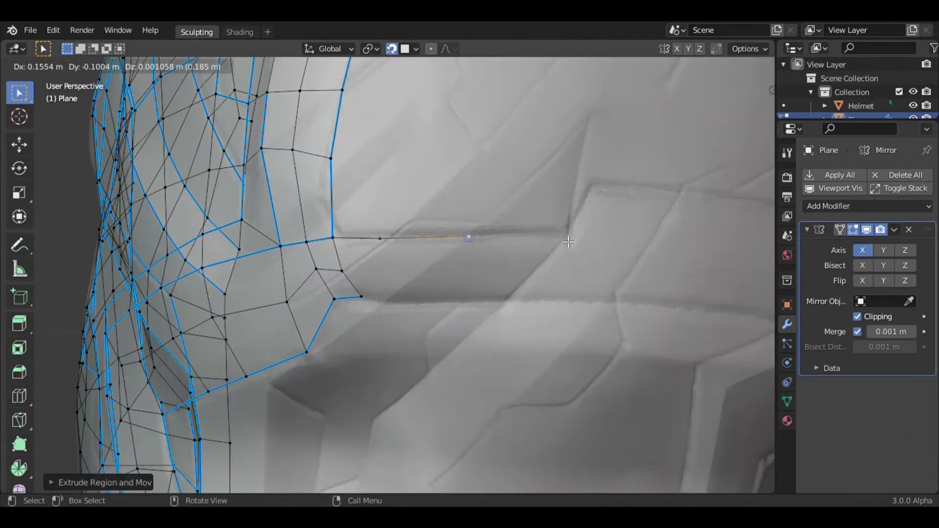
left_click(426, 272)
key("e")
left_click(379, 295)
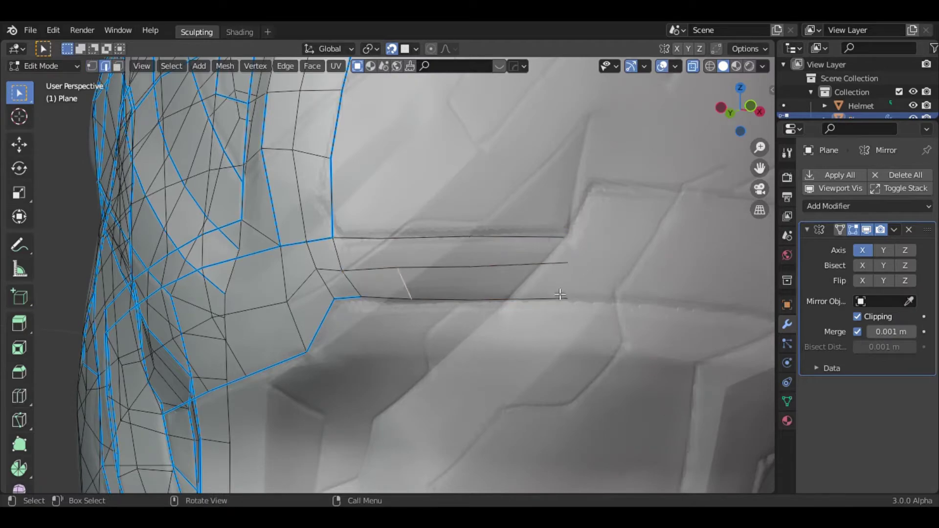
Extrude a new vertex along the brow edge onto the upper panel surface.
scroll(368, 311, "down", 6)
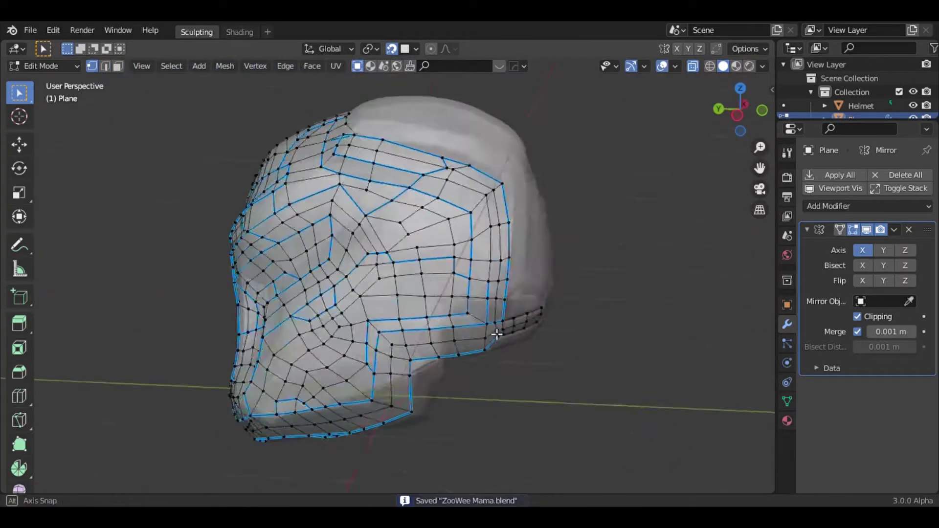
middle_click_drag(369, 311, 535, 366)
scroll(535, 367, "up", 4)
scroll(363, 288, "up", 3)
key("e")
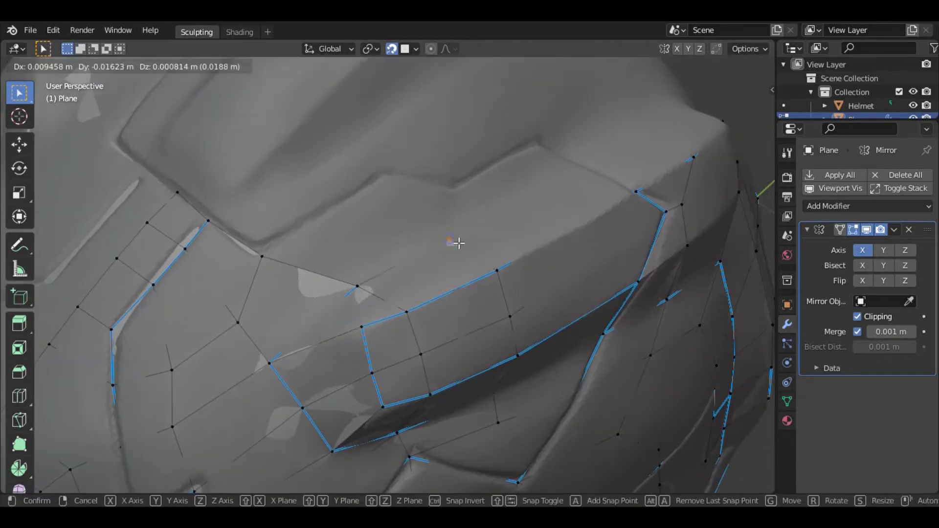
left_click(568, 163)
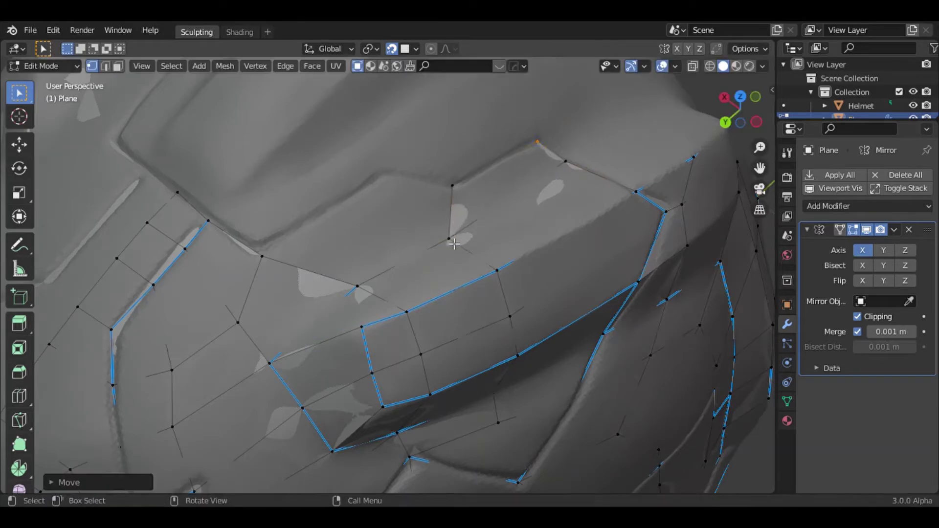
Slide a vertex along its edge and select the upper panel's border edge path.
key("Escape")
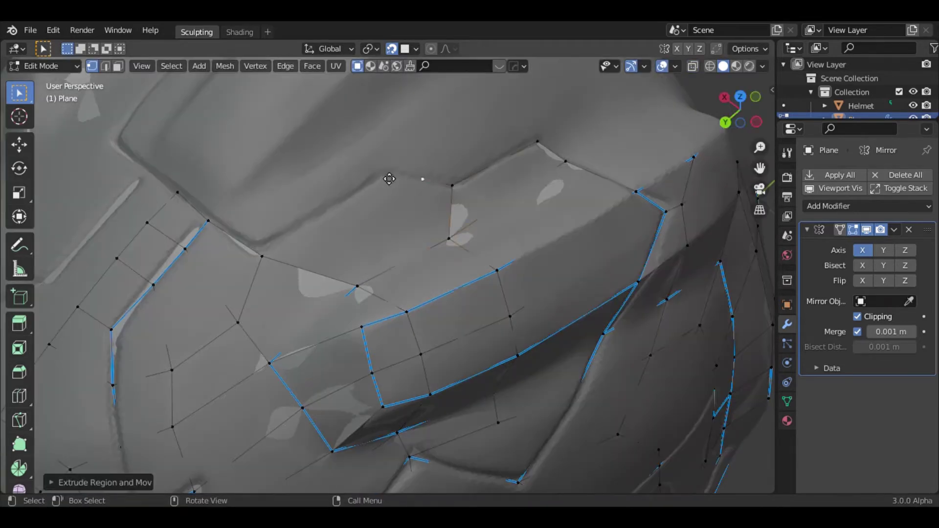
key("shift+v")
left_click(493, 203)
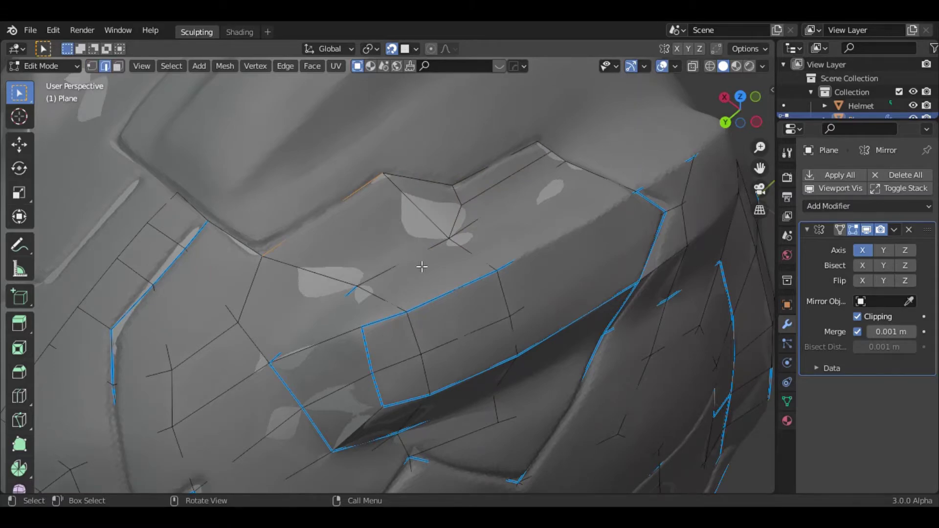
scroll(422, 267, "down", 3)
left_click(503, 220, "ctrl")
scroll(586, 284, "down", 5)
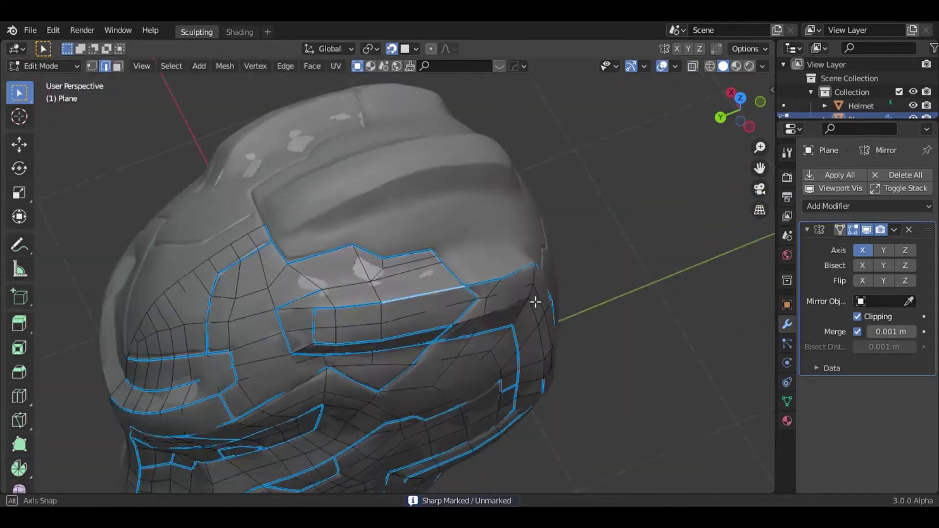
mouse_move(532, 287)
middle_mouse_down()
mouse_move(400, 272)
mouse_move(390, 342)
middle_mouse_up()
Reposition a side-panel vertex and mark the bottom border edges sharp.
left_click_drag(390, 341, 390, 286)
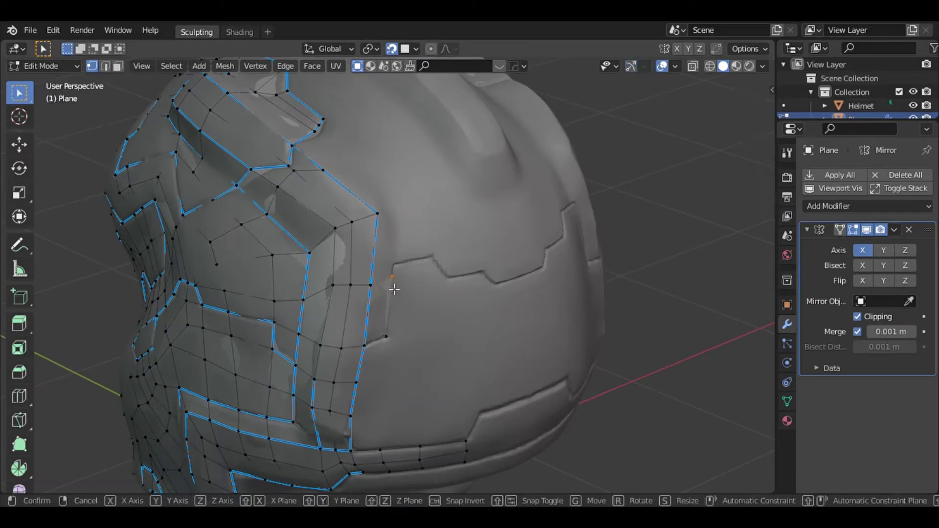
key("g")
left_click(398, 266)
scroll(403, 327, "up", 4)
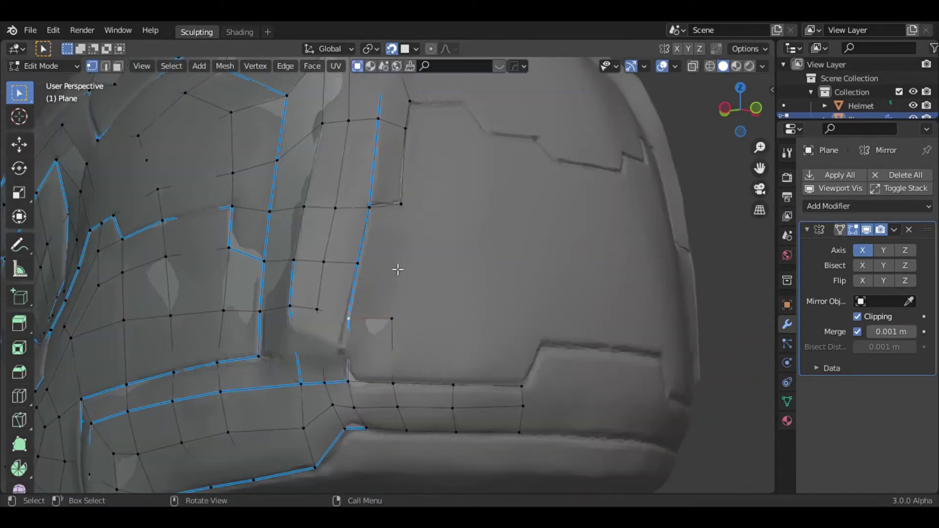
left_click(541, 342, "ctrl")
right_click(597, 270)
left_click(598, 271)
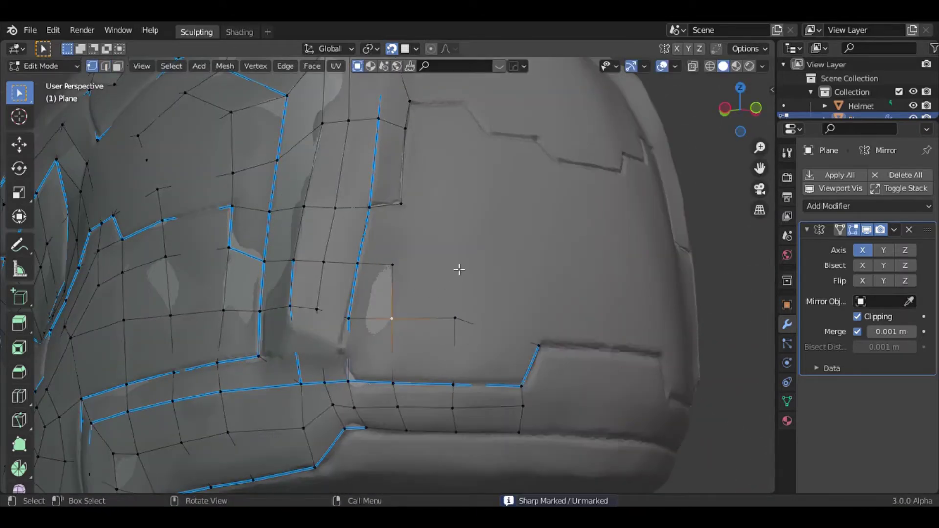
Extrude new geometry up from the side panel's selected face.
left_click(455, 263)
key("g")
right_click(466, 311)
key("1")
middle_click_drag(383, 235, 365, 177)
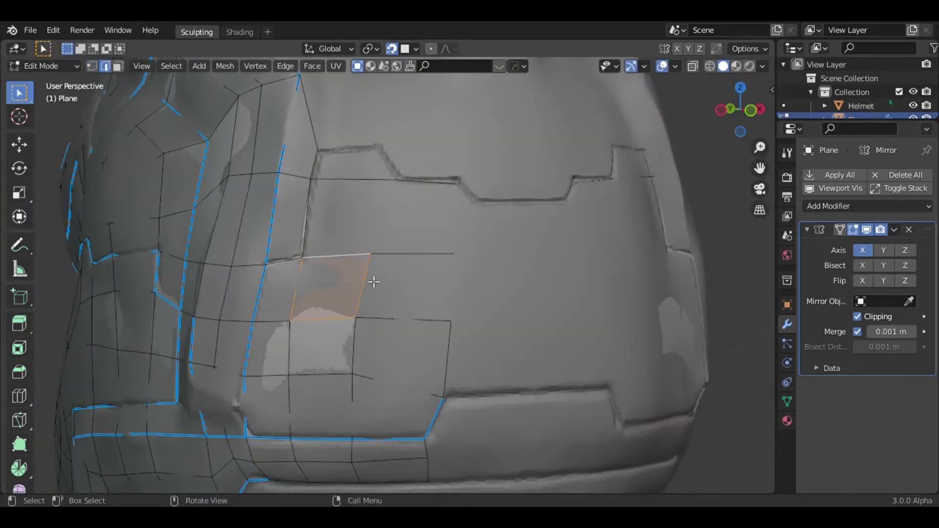
right_click(351, 185, "ctrl")
middle_click_drag(382, 152, 429, 184)
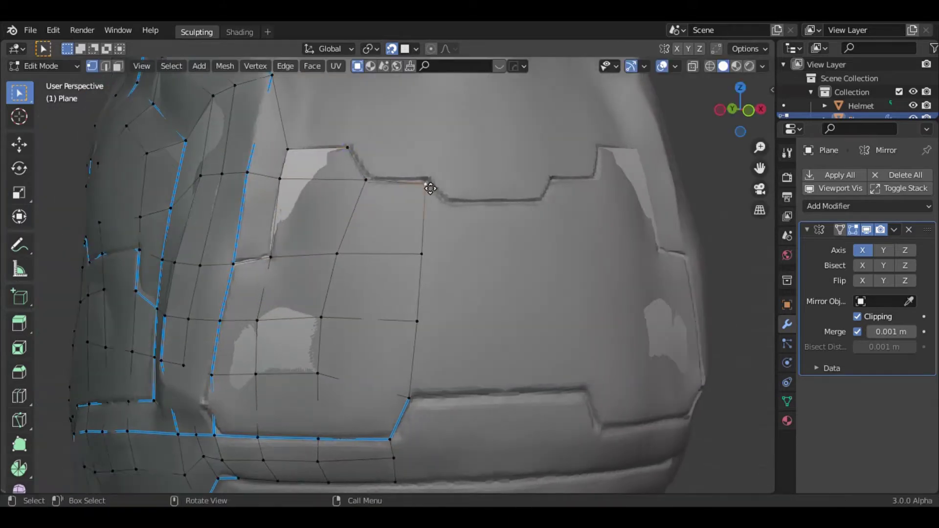
Place the new vertices on the panel's jagged top border and extrude an edge from the lower vertex.
key("g")
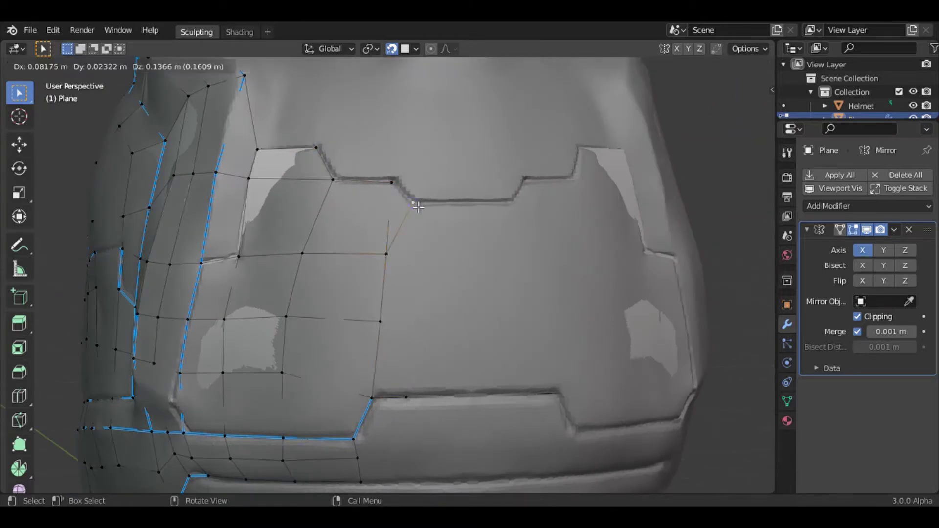
left_click(430, 256)
key("g")
left_click(460, 207)
left_click(380, 321)
key("e")
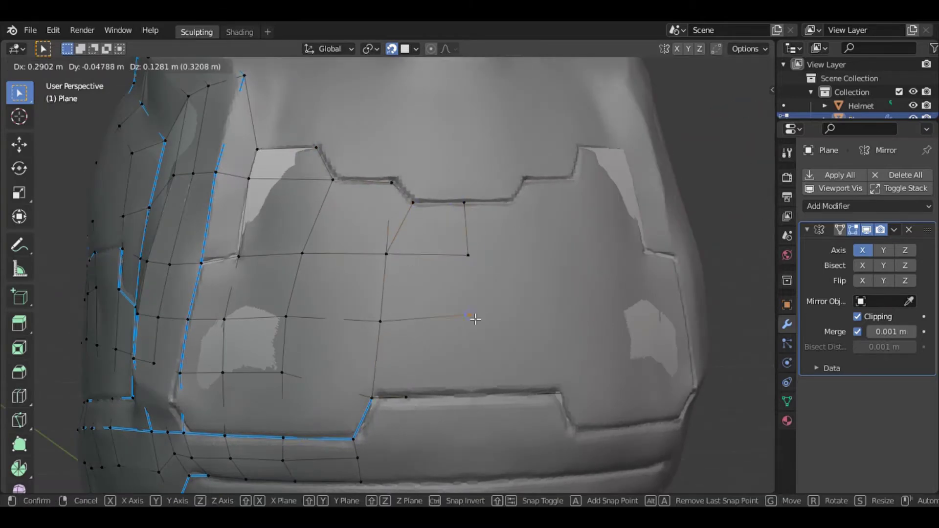
left_click(475, 328)
With X-ray on, fit the lower vertices to the groove and mark those edges sharp.
key("alt+z")
key("g")
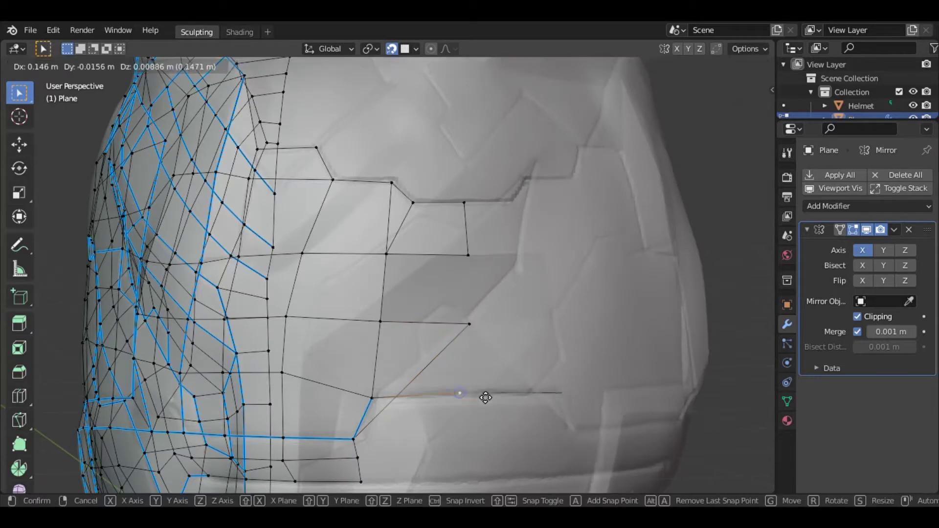
left_click(484, 396)
key("x")
left_click(440, 365)
key("g")
left_click(488, 402)
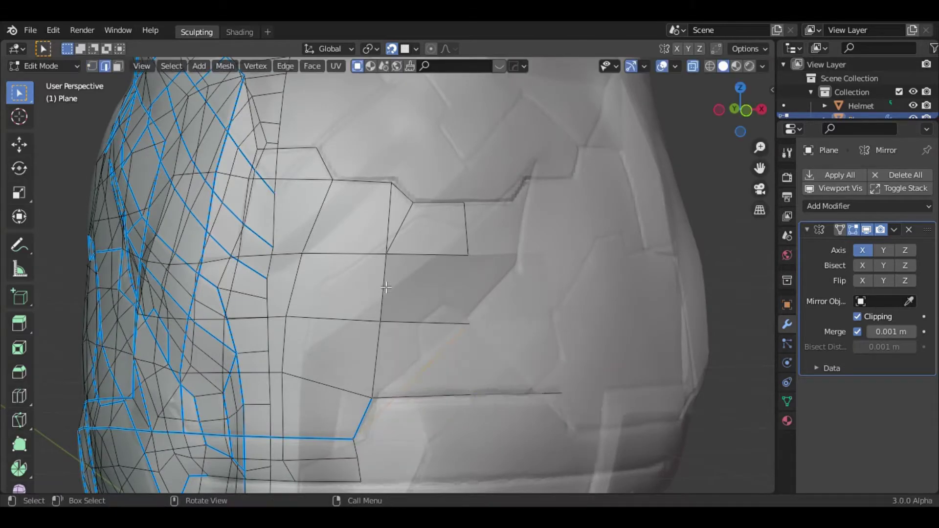
right_click(457, 290)
left_click(460, 293)
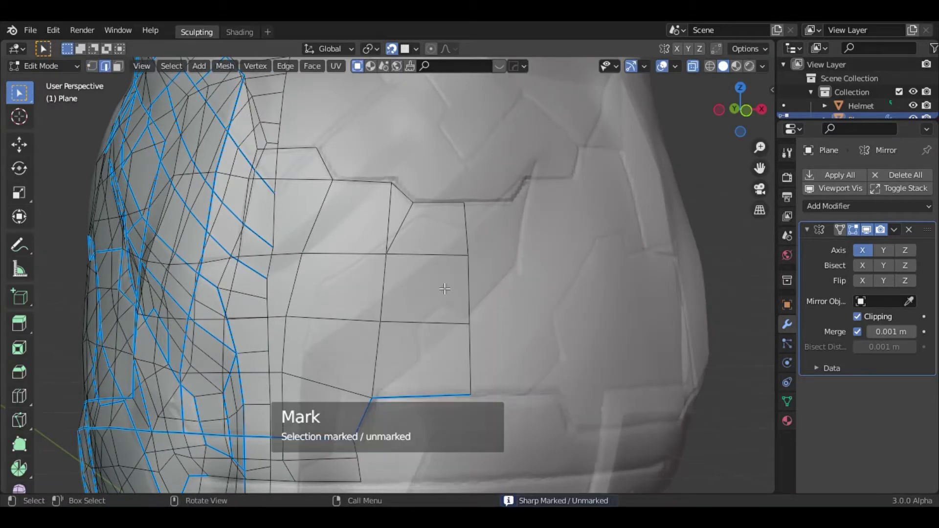
Turn X-ray off, mark the jagged border edges, and adjust a vertex.
mouse_move(455, 293)
middle_mouse_down()
mouse_move(447, 268)
mouse_move(403, 259)
mouse_move(451, 337)
middle_mouse_up()
key("alt+z")
key("ctrl+e")
key("1")
key("g")
left_click(452, 338)
Extrude three new vertices beside the panel border.
key("e")
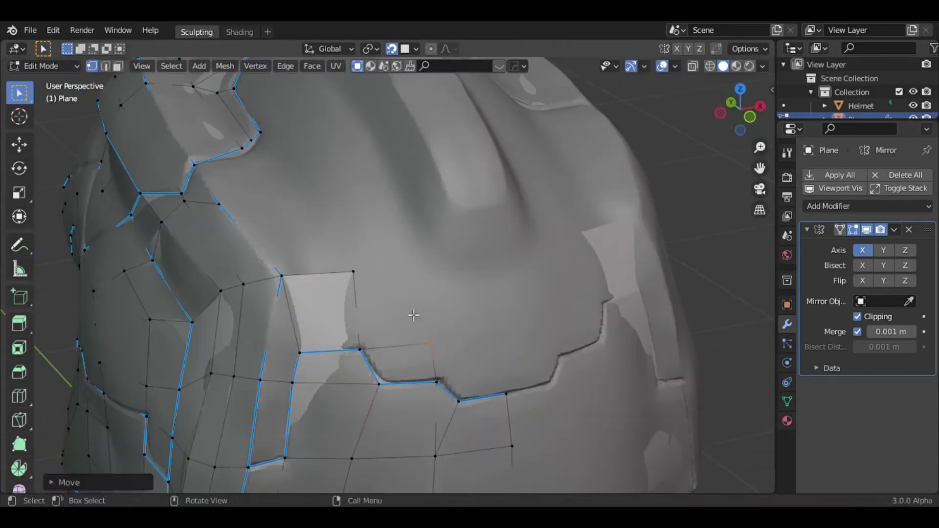
left_click(412, 310)
left_click(442, 390)
key("e")
left_click(503, 272)
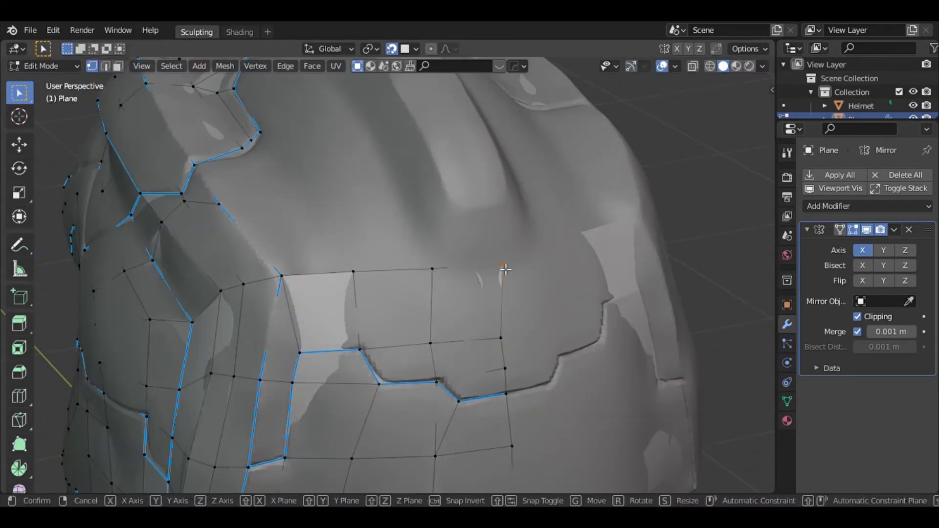
key("e")
left_click(486, 272)
mouse_move(457, 269)
middle_mouse_down()
mouse_move(431, 258)
mouse_move(498, 208)
middle_mouse_up()
scroll(431, 258, "down", 3)
Extrude a row of vertices from the corner along the lower edge and reposition the corner.
left_click(345, 330, "ctrl")
left_click(155, 408)
key("e")
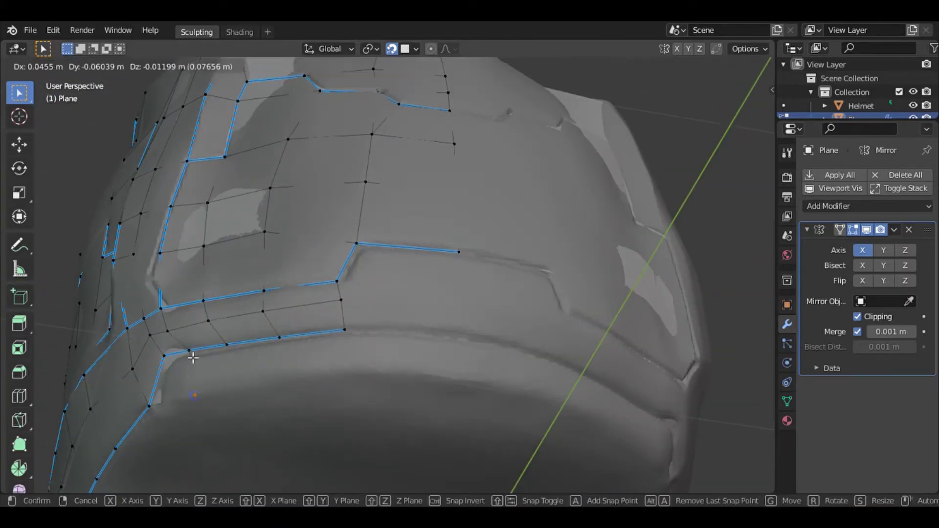
left_click(238, 388)
left_click(291, 380)
key("e")
left_click(342, 370)
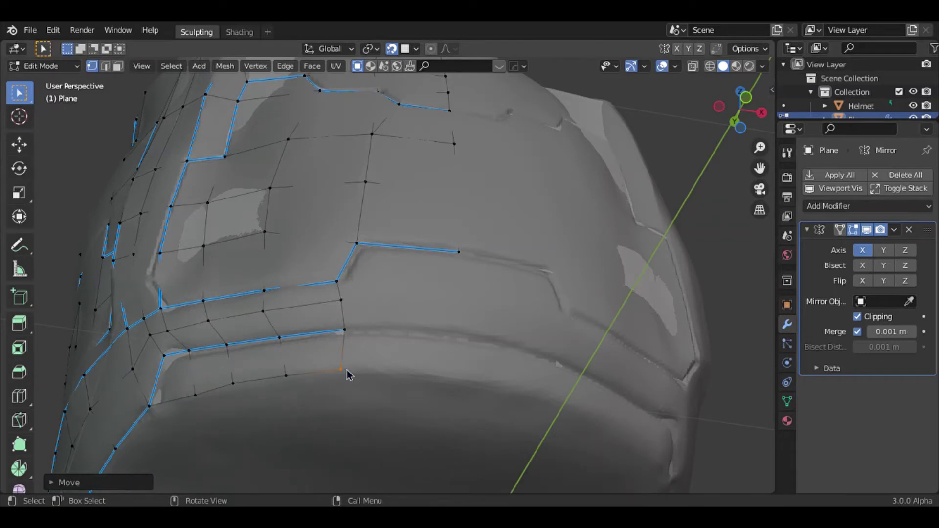
key("e")
left_click(436, 373)
key("g")
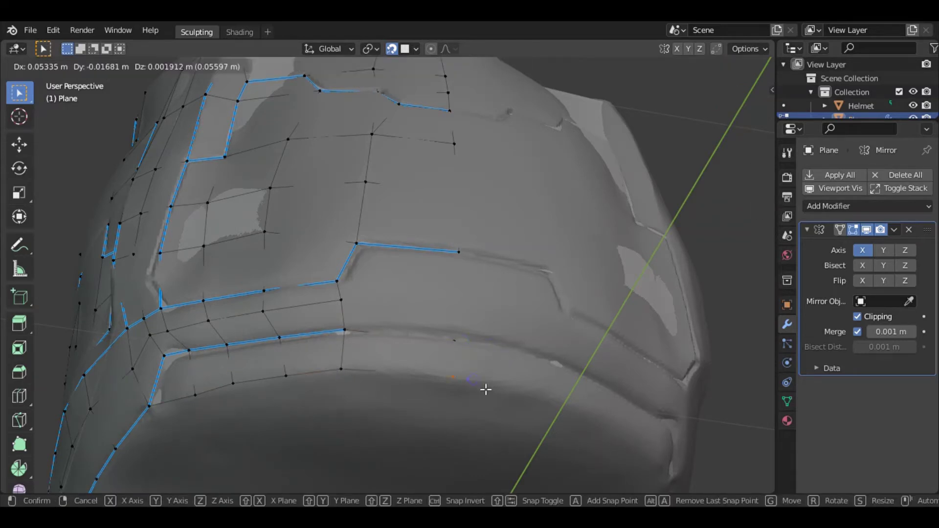
left_click(484, 388)
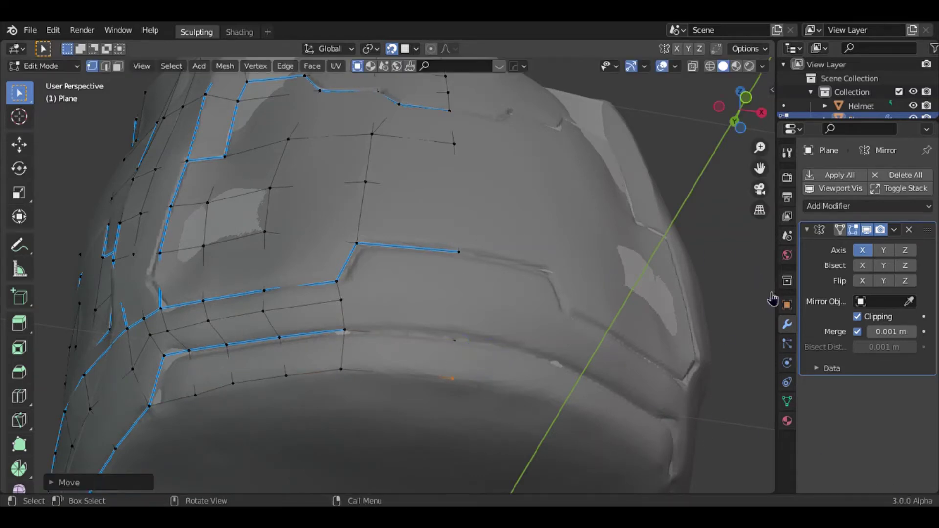
scroll(478, 310, "up", 1)
Leave Edit Mode, select the Helmet, and return to editing the Plane mesh in vertex mode.
key("g")
key("Escape")
key("2")
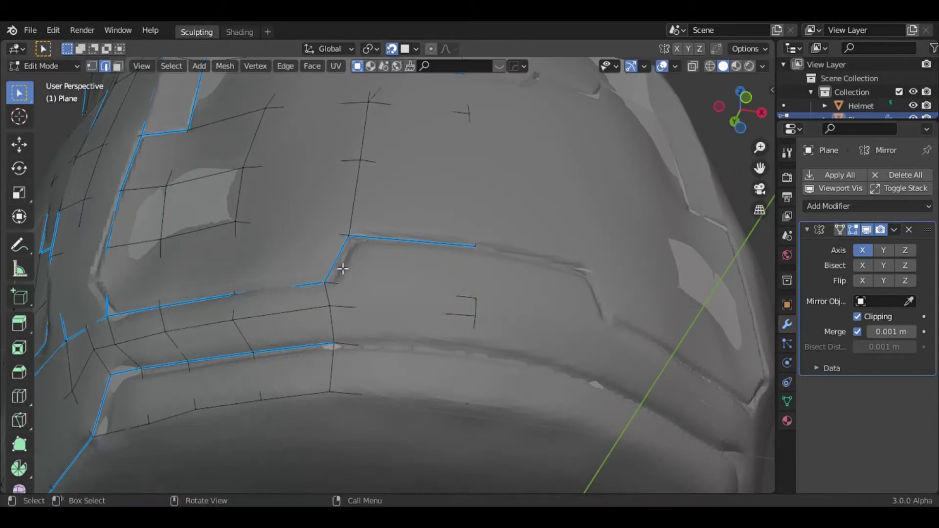
key("Tab")
left_click(403, 277)
key("Tab")
scroll(423, 270, "up", 5)
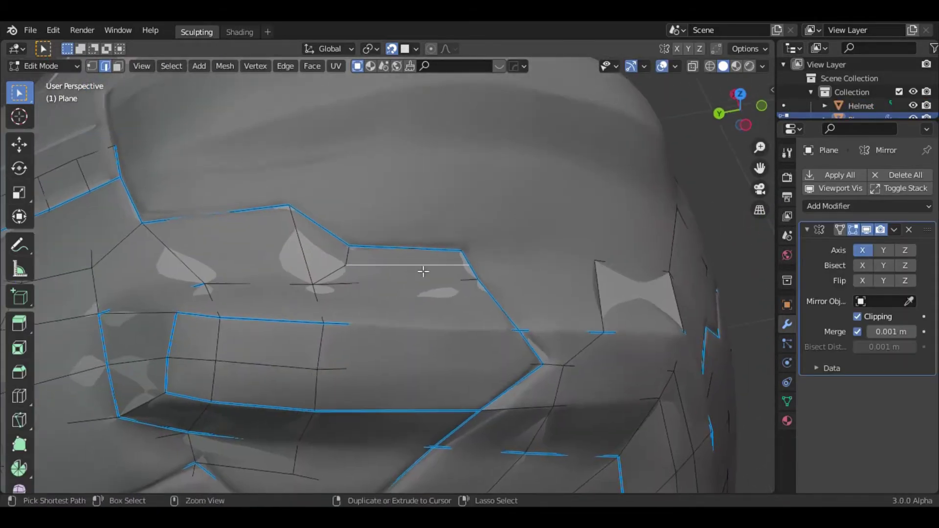
key("1")
Extrude two more vertices and reposition one onto the helmet surface.
middle_click_drag(423, 271, 437, 359)
key("e")
left_click(576, 321)
middle_click_drag(576, 320, 398, 325)
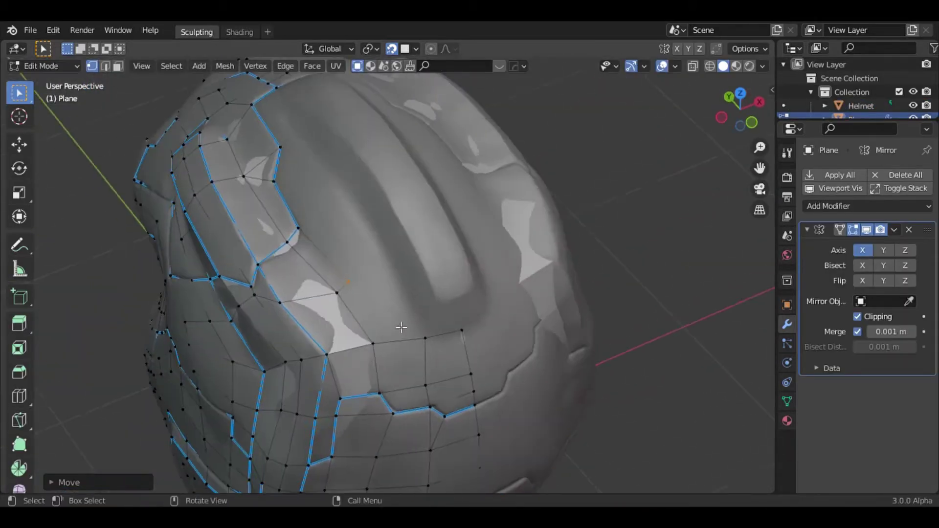
key("e")
left_click(388, 335)
scroll(447, 373, "up", 3)
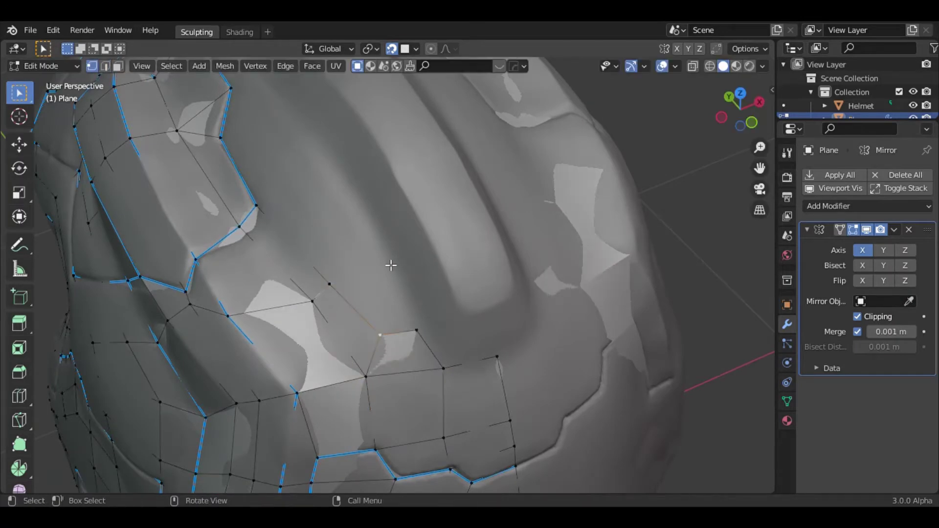
mouse_move(391, 265)
middle_mouse_down()
mouse_move(315, 224)
mouse_move(340, 244)
middle_mouse_up()
key("g")
right_click(305, 247)
middle_click_drag(467, 272, 434, 265)
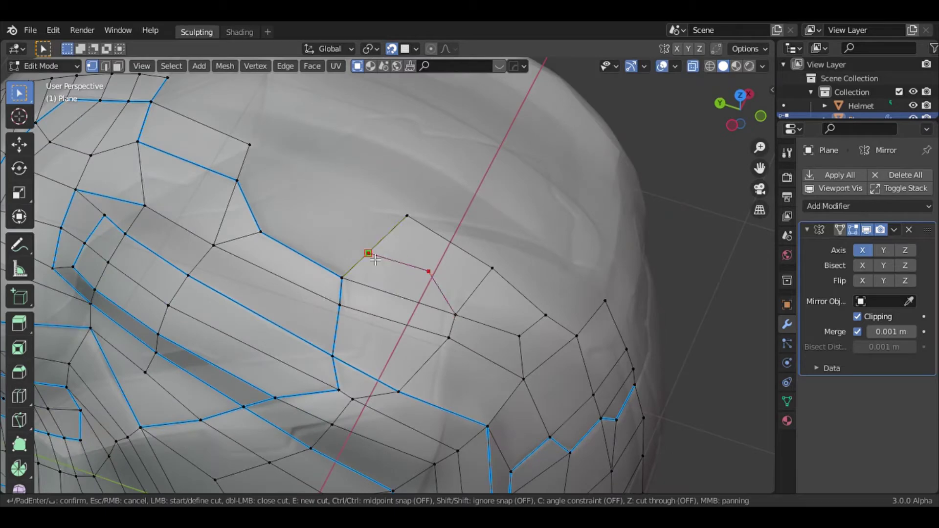
key("g")
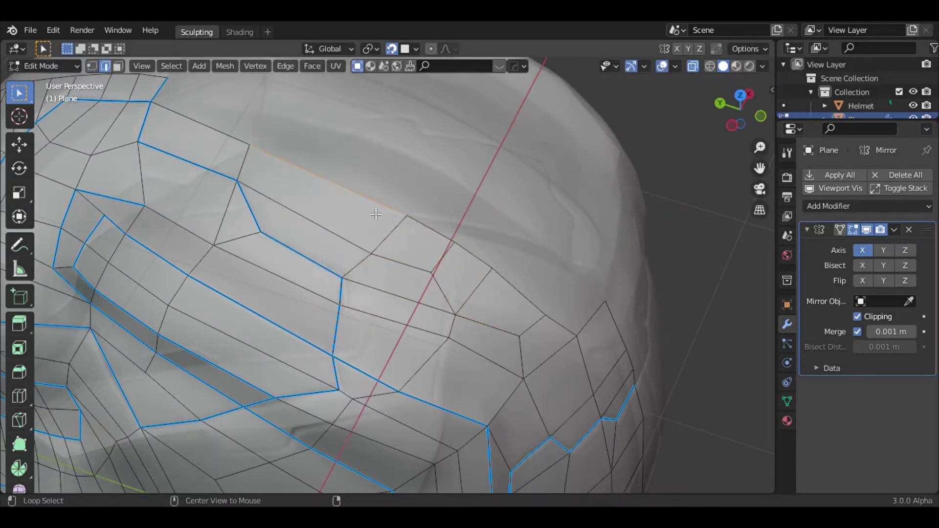
left_click(376, 214)
Extrude another vertex and slide a vertex along the X axis to hug the surface.
key("1")
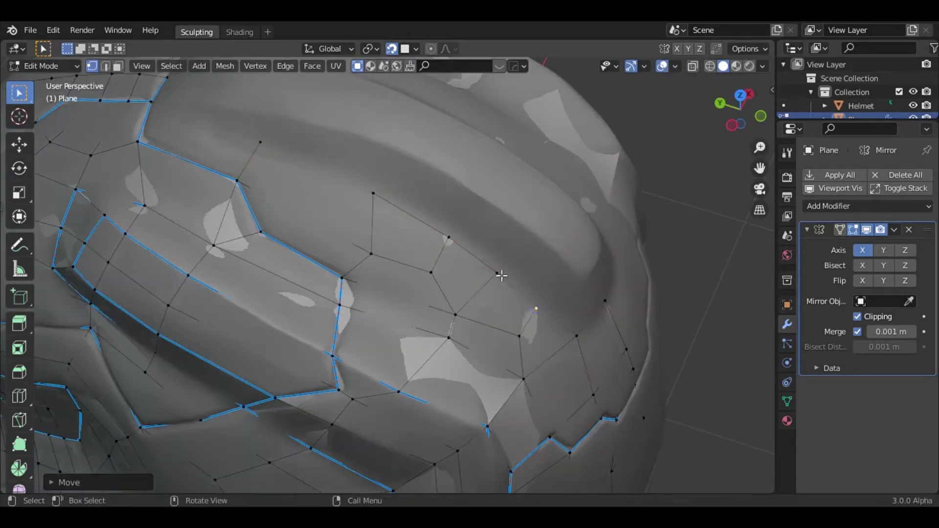
scroll(501, 275, "down", 2)
scroll(486, 286, "down", 2)
middle_click_drag(485, 287, 445, 151)
scroll(445, 151, "up", 5)
scroll(386, 191, "up", 1)
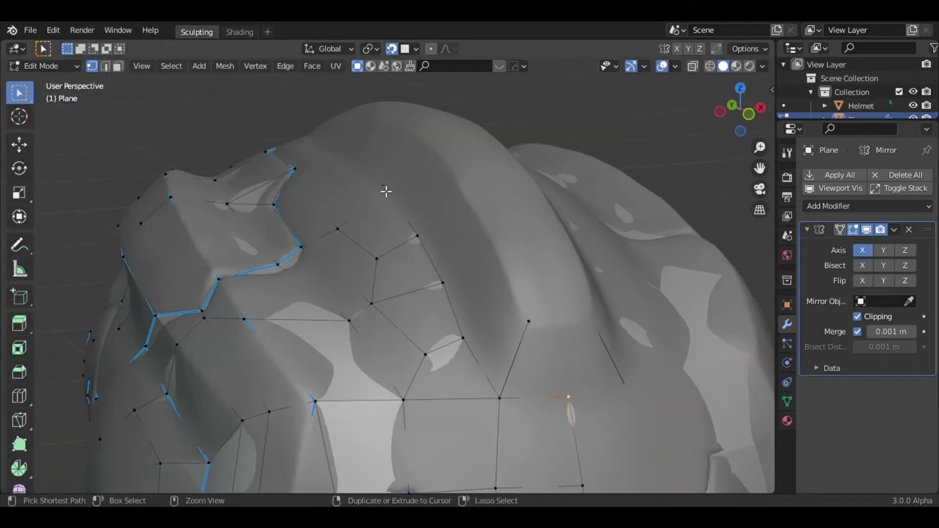
mouse_move(386, 191)
middle_mouse_down()
mouse_move(532, 184)
mouse_move(352, 235)
mouse_move(304, 277)
middle_mouse_up()
key("e")
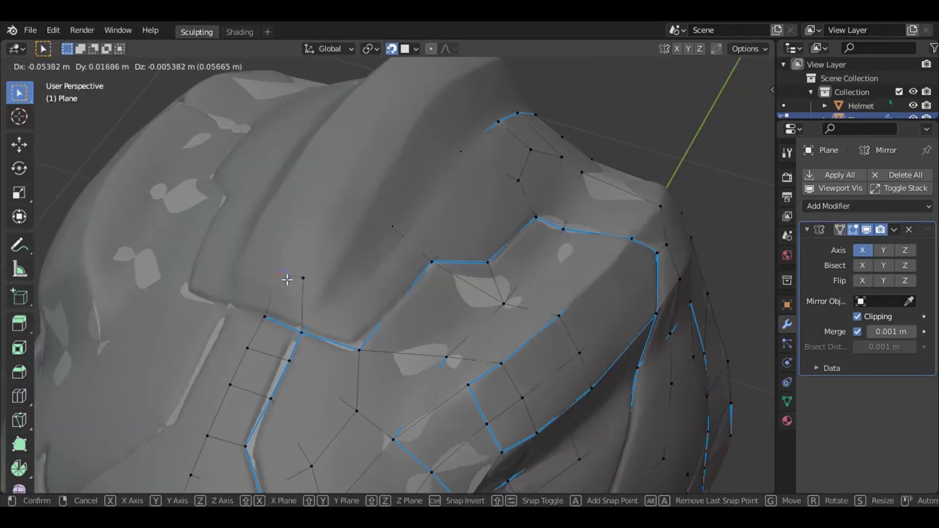
left_click(290, 280)
mouse_move(396, 222)
middle_mouse_down()
mouse_move(367, 310)
mouse_move(389, 228)
mouse_move(375, 314)
mouse_move(587, 227)
mouse_move(442, 360)
mouse_move(472, 300)
middle_mouse_up()
key("g")
key("x")
left_click(423, 327)
Add an edge loop across the faces and adjust a nearby vertex.
scroll(442, 361, "down", 3)
key("ctrl+r")
left_click(425, 387)
scroll(472, 300, "up", 4)
middle_click_drag(502, 280, 466, 281)
key("g")
left_click(466, 281)
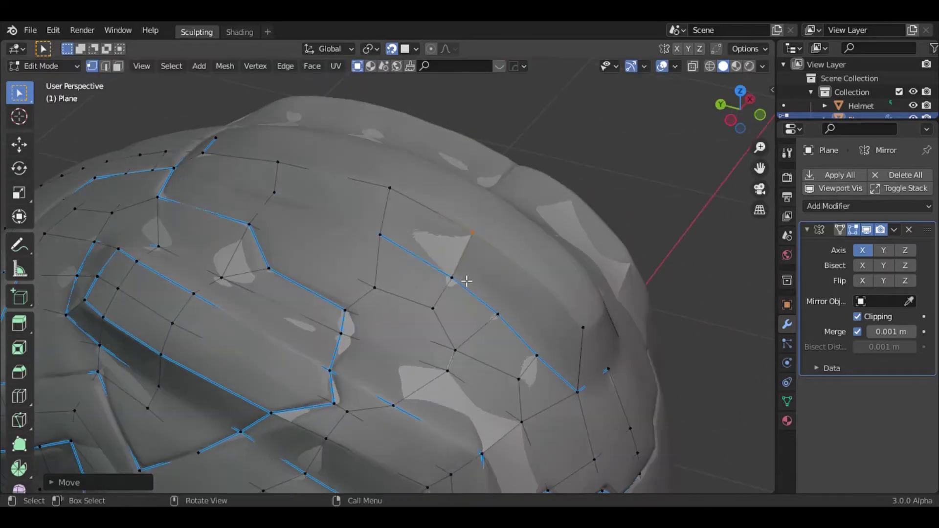
key("1")
mouse_move(554, 376)
middle_mouse_down()
mouse_move(485, 343)
mouse_move(476, 292)
mouse_move(489, 304)
middle_mouse_up()
left_click(515, 367)
Slide the selected vertex path along X, then select an edge path along a panel border.
left_click(475, 292, "ctrl")
left_click(380, 264)
scroll(381, 265, "up", 3)
key("g")
key("x")
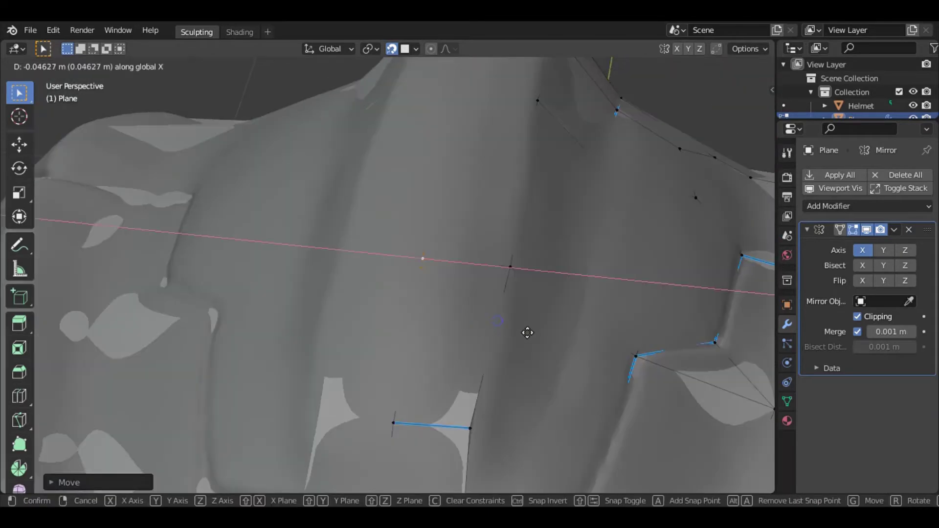
left_click(527, 332)
scroll(527, 333, "down", 3)
scroll(519, 254, "up", 2)
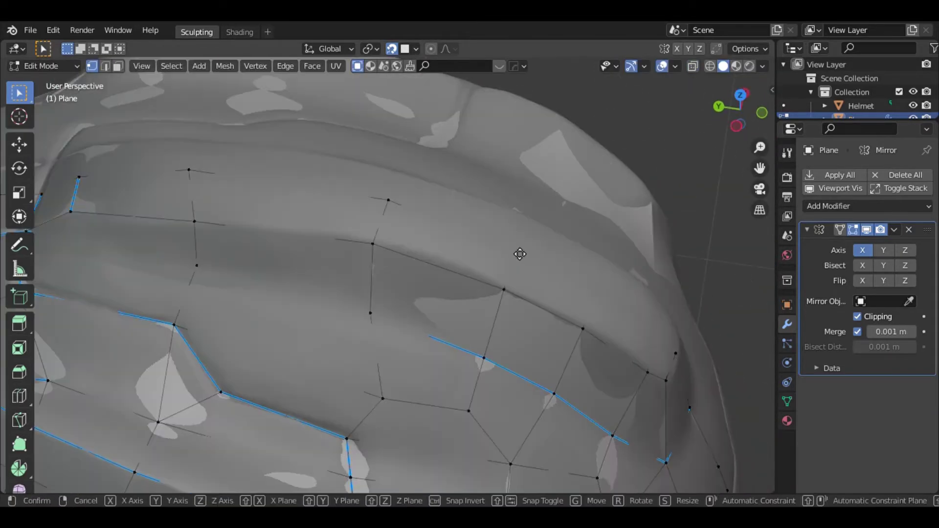
left_click(604, 294)
middle_click_drag(604, 294, 624, 386)
key("2")
left_click(632, 413, "ctrl")
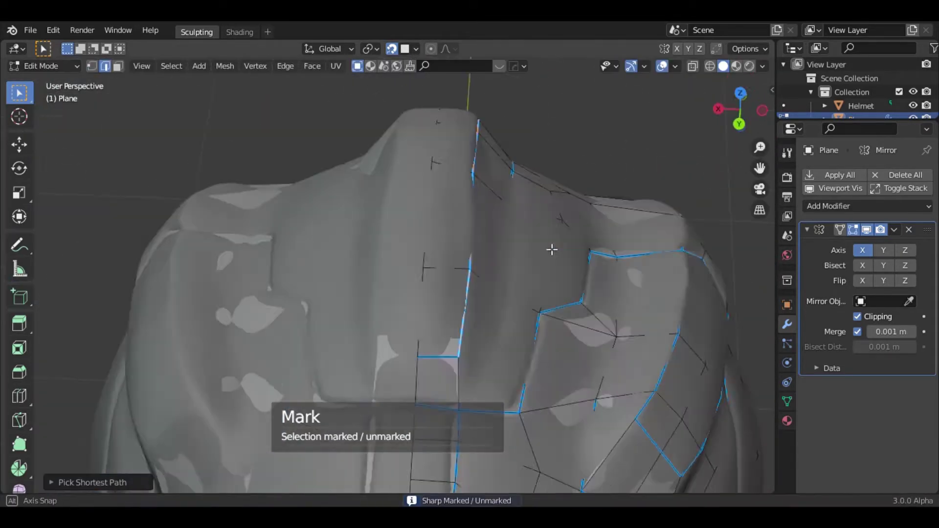
Isolate the helmet in local view, return to Edit Mode, and save the file.
middle_click_drag(551, 249, 454, 264)
key("Tab")
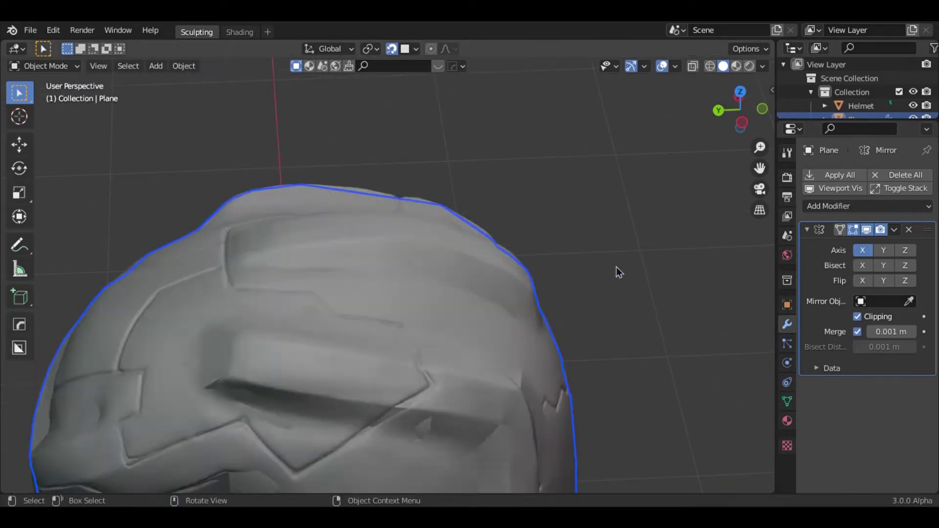
key("KP_Divide")
key("Tab")
key("ctrl+s")
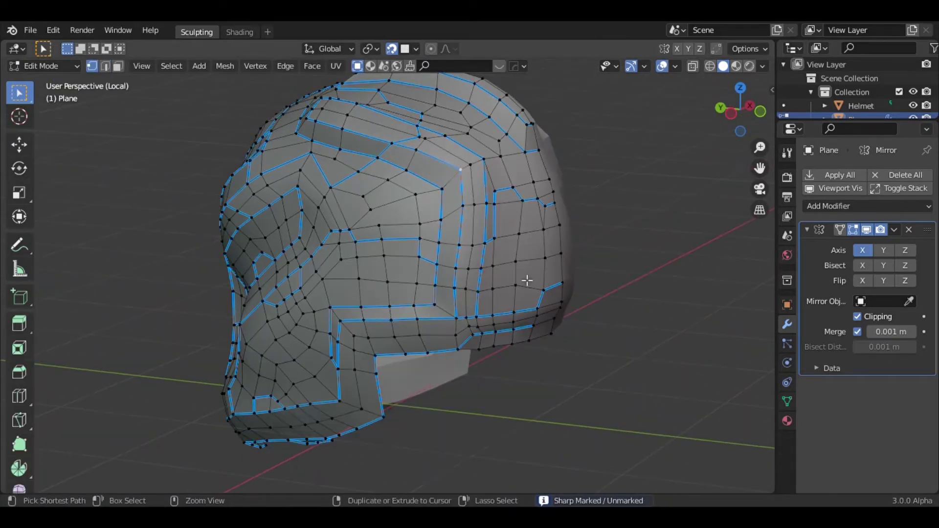
Mark the selected dome border edges sharp via the hard-surface quick menu.
middle_click_drag(526, 280, 445, 382)
key("KP_Divide")
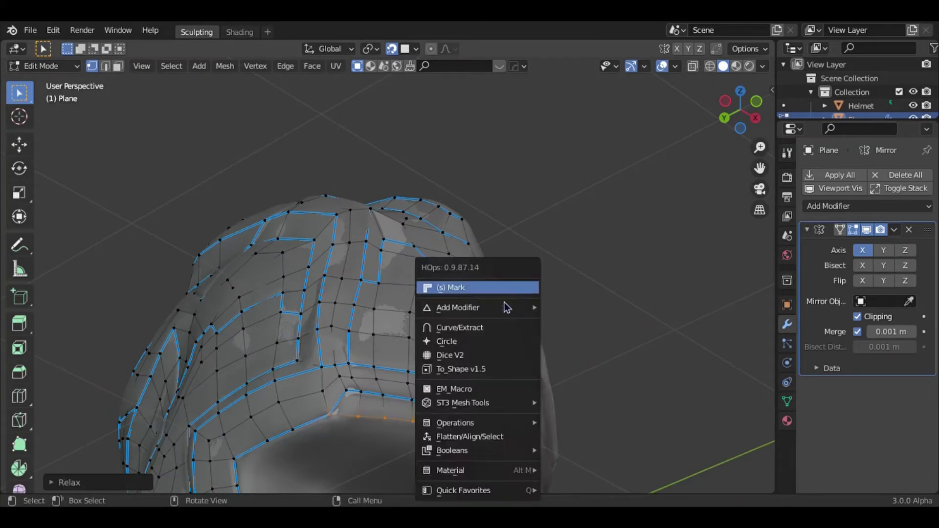
key("s")
mouse_move(507, 307)
middle_mouse_down()
mouse_move(562, 212)
mouse_move(444, 298)
middle_mouse_up()
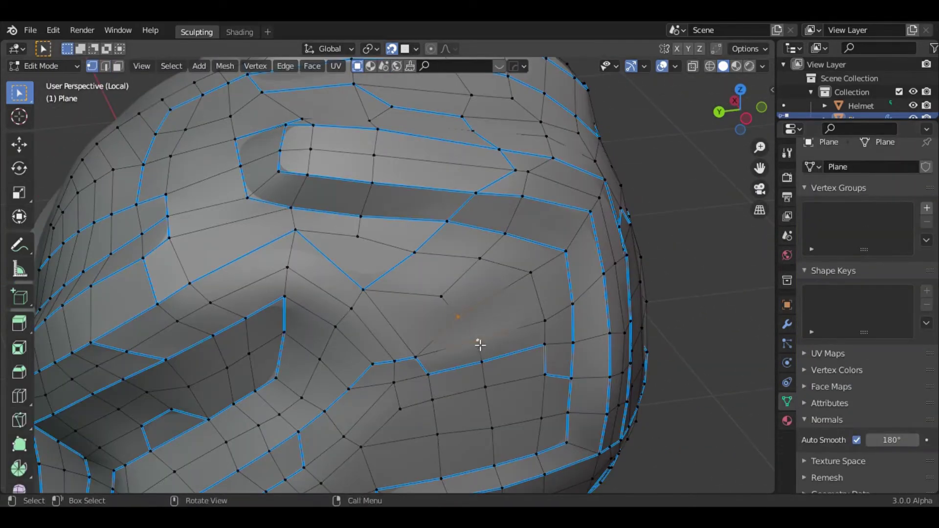
Mark the selected border edges sharp and separate those faces into their own panel object.
middle_click_drag(479, 346, 525, 246)
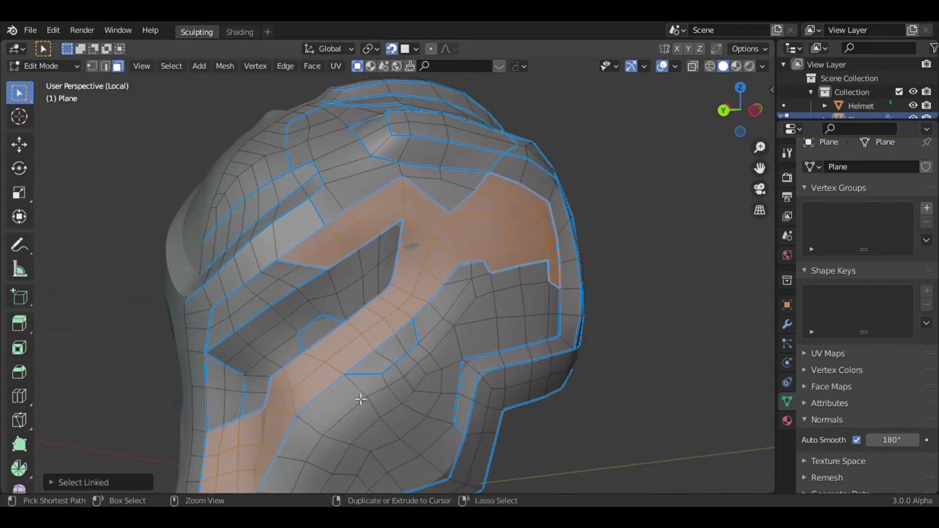
left_click(481, 257)
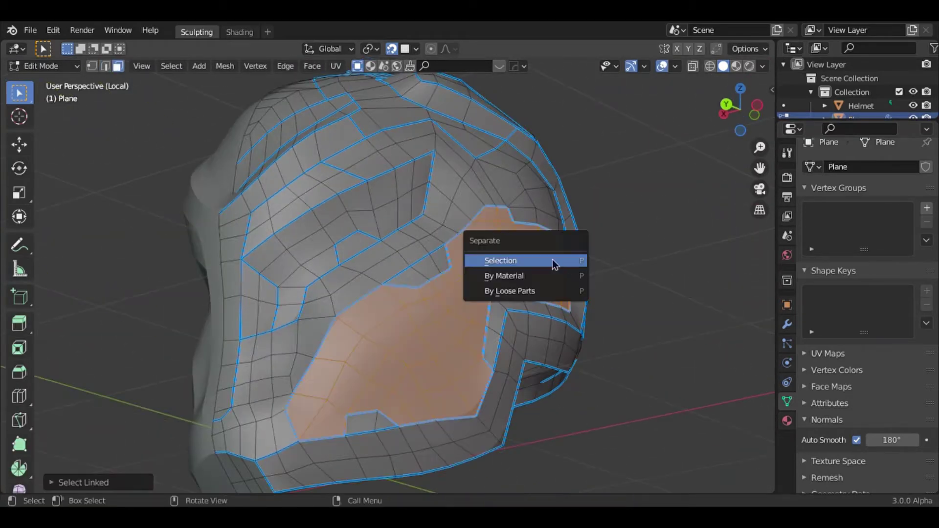
left_click(554, 265)
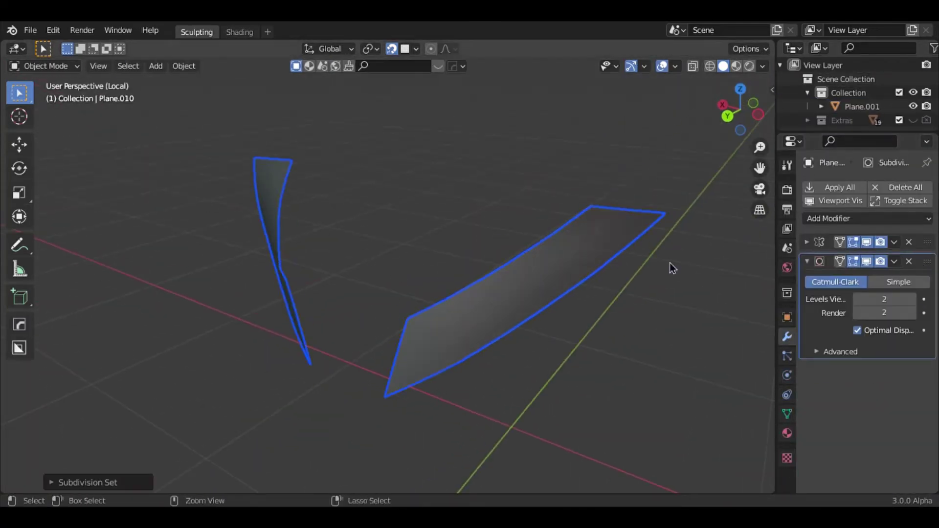
Give both isolated planes a thicker Solidify through the hard-surface quick menu.
key("ctrl+shift+a")
key("Escape")
key("q")
left_click(582, 318)
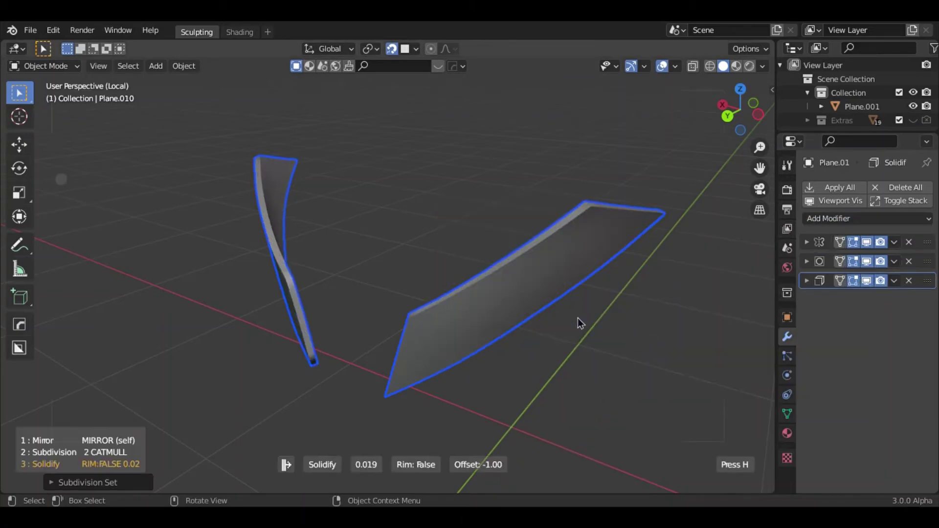
left_click(530, 255)
Mark the selected edges sharp, then add a Solidify modifier to the panel in Object Mode.
key("q")
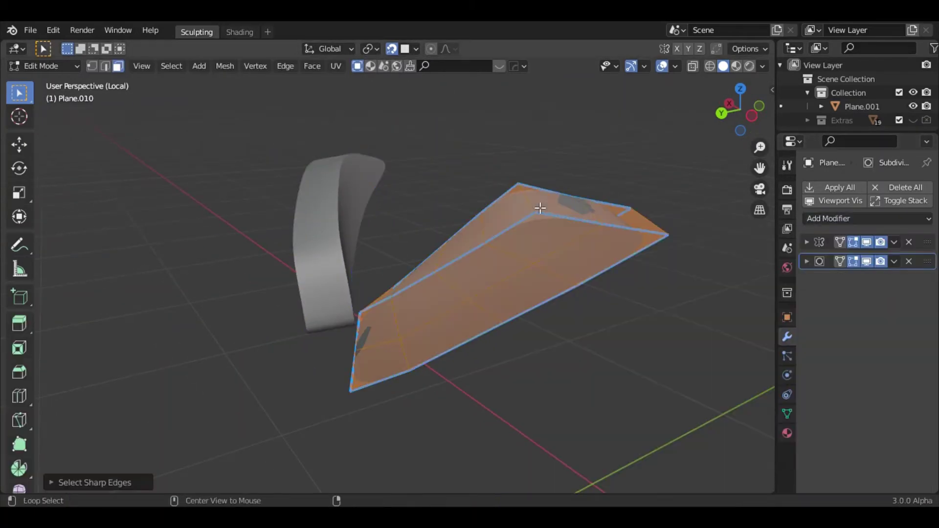
key("q")
left_click(561, 155)
key("Tab")
scroll(362, 236, "up", 5)
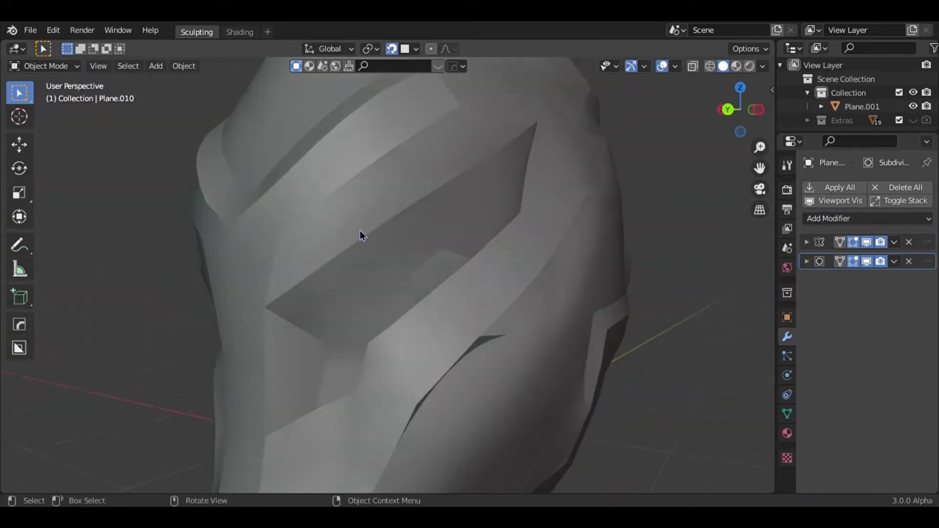
left_click(819, 215)
left_click(650, 421)
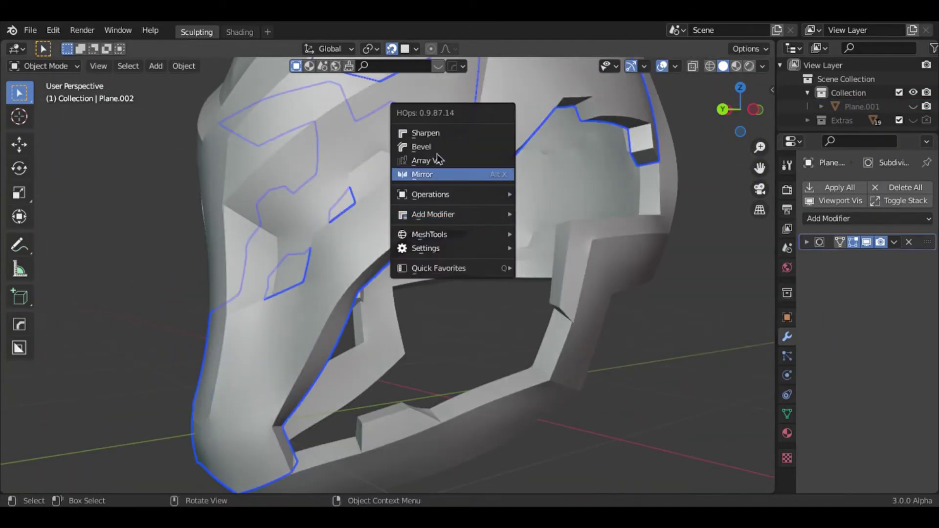
Bevel Plane.002 with the Weight limit method and add a Weighted Normal modifier.
left_click(437, 149)
left_click(895, 315)
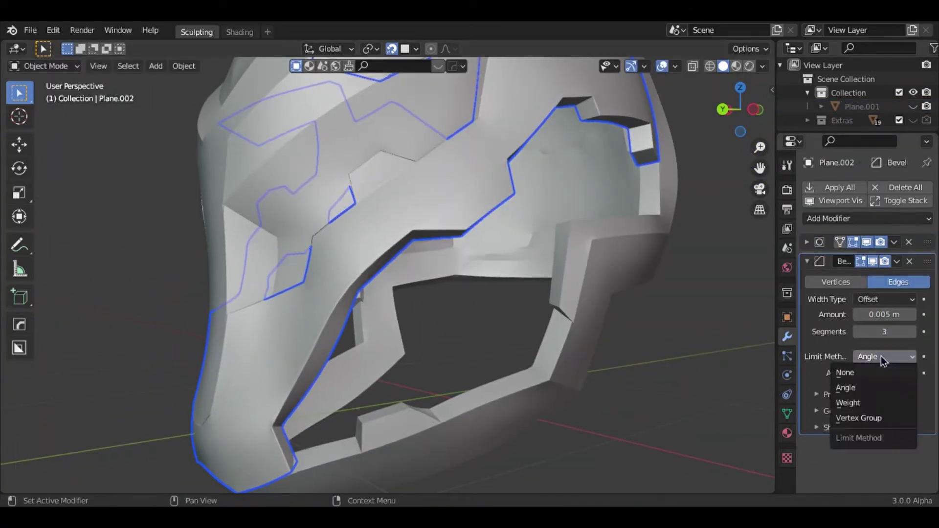
left_click(847, 403)
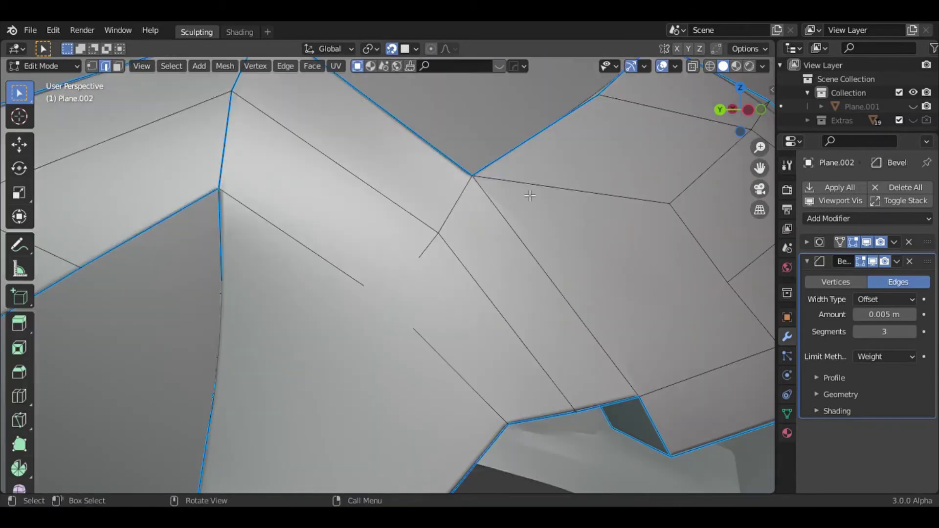
key("ctrl+x")
scroll(569, 251, "down", 5)
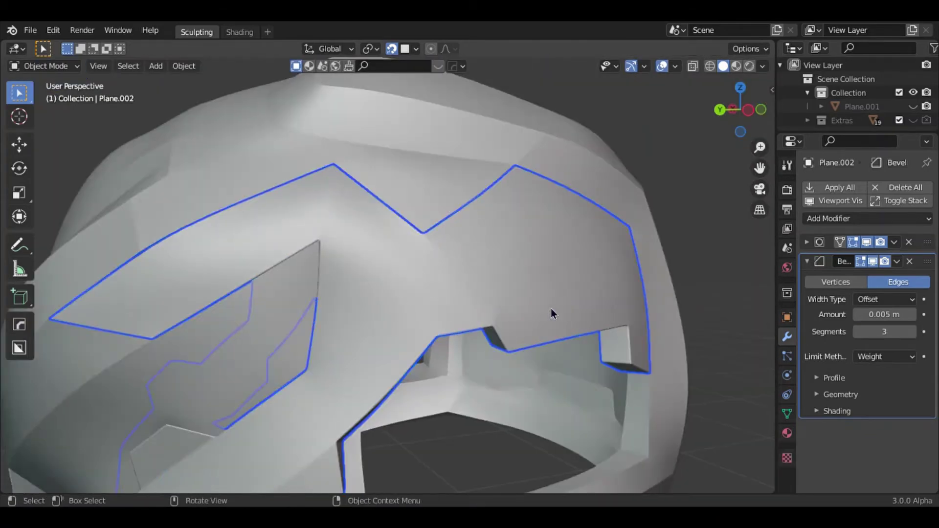
key("q")
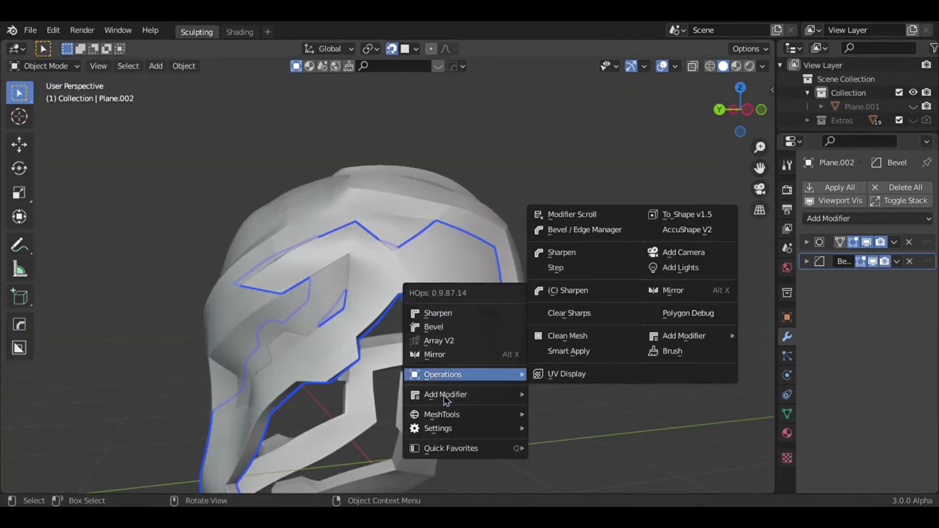
left_click(681, 397)
Bevel Plane.012 and Plane.013 and give each a Weighted Normal modifier.
middle_click_drag(508, 327, 512, 215)
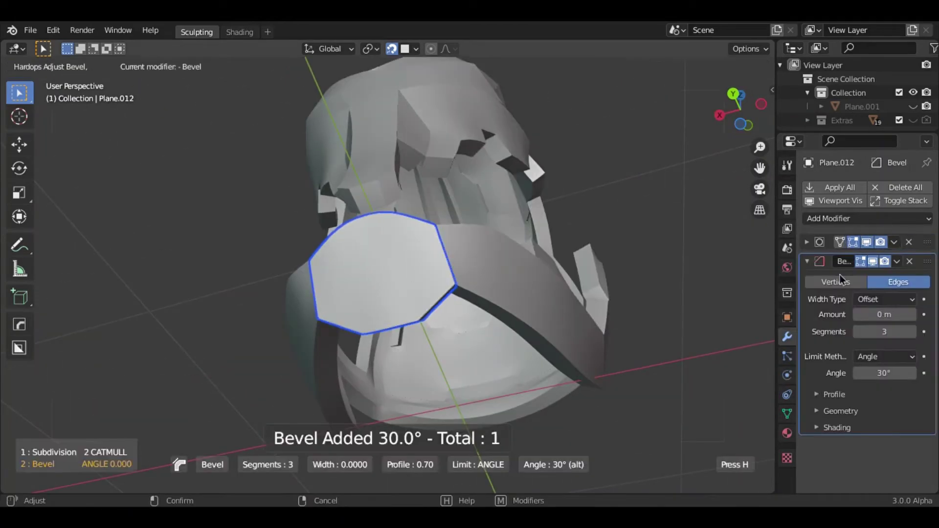
left_click(894, 315)
type(".0q")
left_click(680, 350)
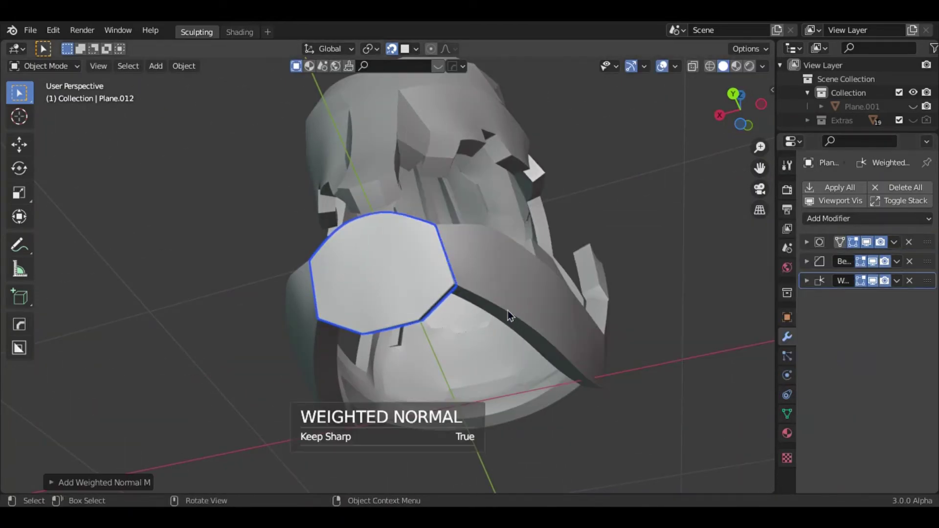
left_click(588, 343)
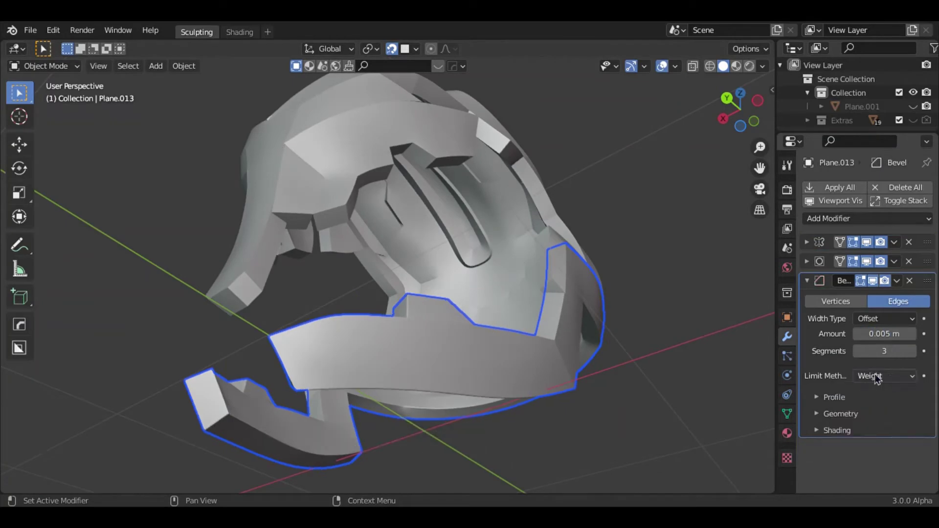
key("q")
left_click(762, 509)
Mark an edge path along the lower front strip Plane.005 as sharp.
middle_click_drag(538, 342, 527, 395)
scroll(515, 385, "up", 5)
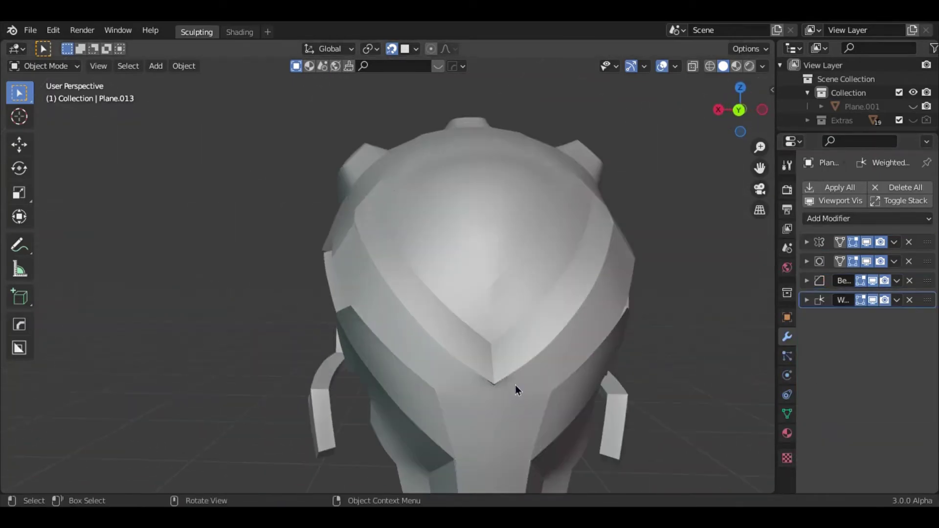
left_click(514, 386)
key("Tab")
scroll(515, 386, "down", 3)
left_click(438, 429, "ctrl")
scroll(438, 430, "up", 4)
left_click(583, 279)
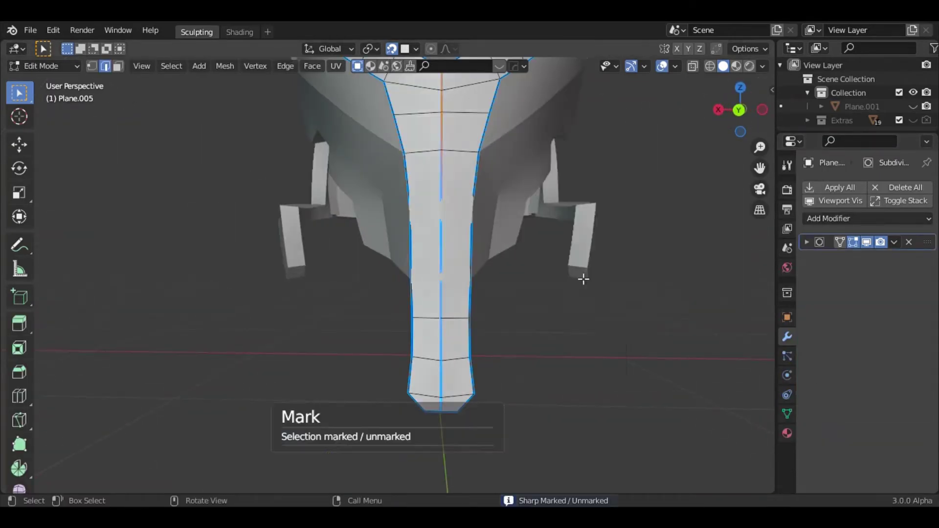
key("Tab")
Add a Bevel and then a Weighted Normal modifier to the strip Plane.005.
middle_click_drag(583, 279, 574, 239)
scroll(573, 239, "down", 3)
key("q")
left_click(574, 239)
middle_click_drag(606, 334, 504, 377)
scroll(503, 377, "up", 3)
key("q")
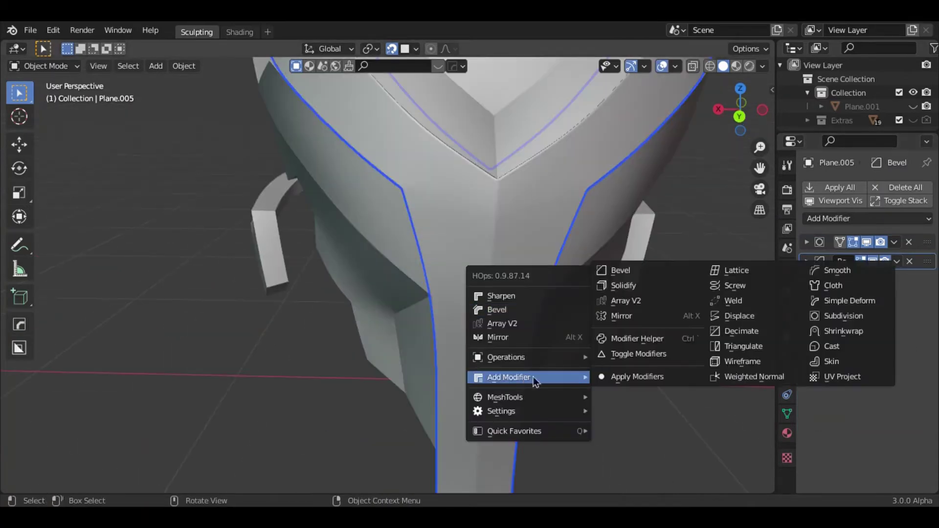
left_click(733, 430)
Bevel the two front panels Plane.010 and add Weighted Normal, saved as a quick favourite.
left_click(535, 163)
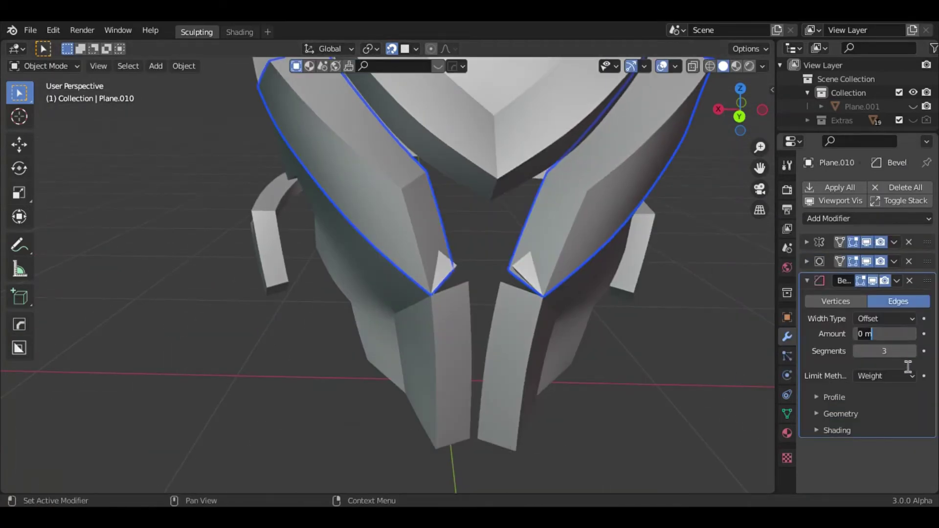
key("Return")
key("q")
right_click(748, 432)
left_click(728, 430)
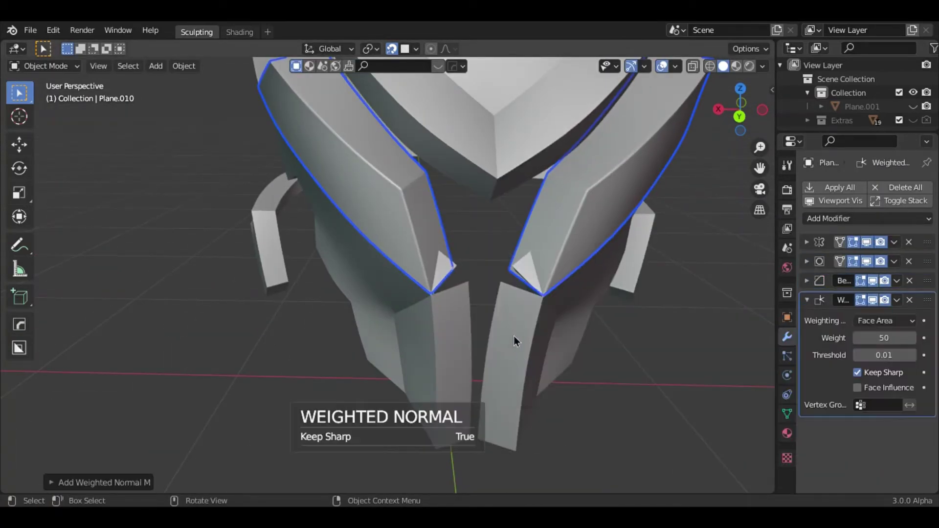
Select the panel named Plane and bring up its object actions.
scroll(507, 307, "down", 3)
middle_click_drag(506, 307, 316, 186)
left_click(315, 187)
right_click(422, 201)
Bevel the panel named Plane and add a Weighted Normal modifier.
left_click(421, 201)
key("q")
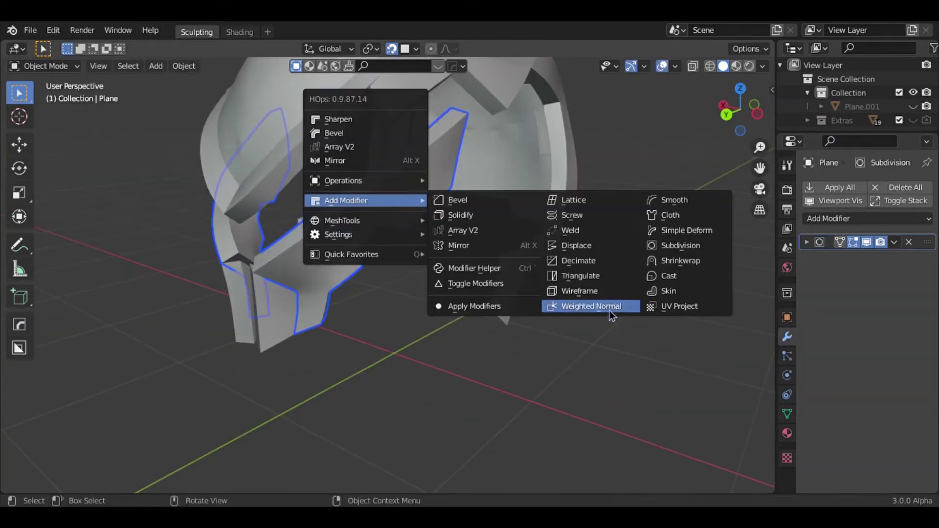
key("Escape")
key("ctrl+b")
key("Return")
key("q")
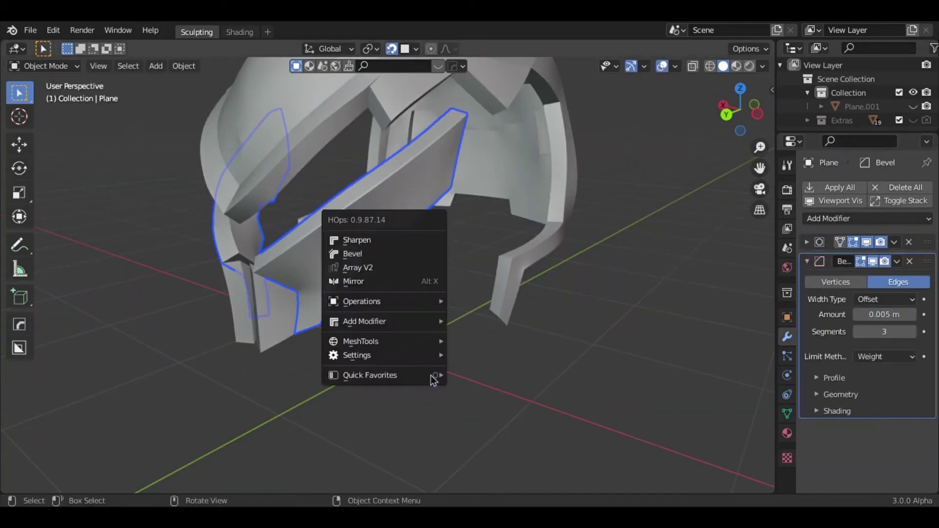
left_click(479, 379)
Bevel the two front panels Plane.011 and add a Weighted Normal modifier.
middle_click_drag(480, 379, 426, 279)
left_click(541, 183)
key("ctrl+b")
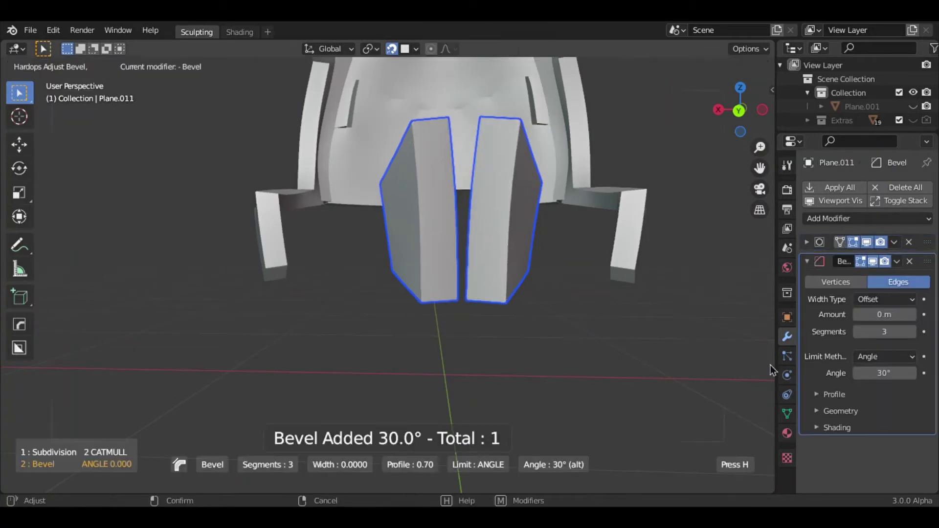
key("q")
left_click(420, 332)
Add a Weighted Normal modifier to the side panel Plane.004, collapsing its Mirror settings.
mouse_move(420, 332)
middle_mouse_down()
mouse_move(605, 156)
mouse_move(467, 144)
middle_mouse_up()
left_click(382, 87)
key("q")
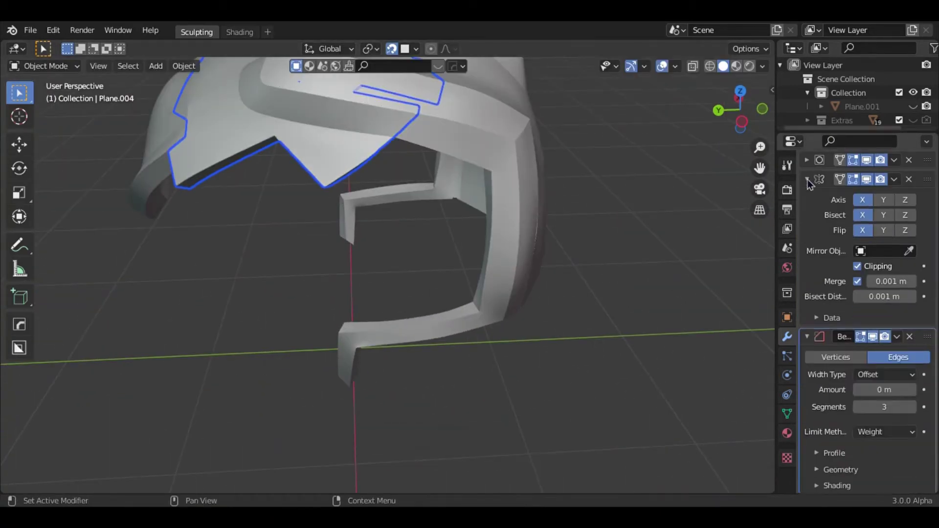
left_click(807, 180)
key("q")
left_click(440, 363)
mouse_move(441, 363)
middle_mouse_down()
mouse_move(520, 334)
mouse_move(492, 269)
mouse_move(537, 311)
middle_mouse_up()
Bevel Plane.007 with Weighted Normal, and add Weighted Normal to Plane.006.
left_click(492, 269)
middle_click_drag(486, 259, 503, 146)
key("q")
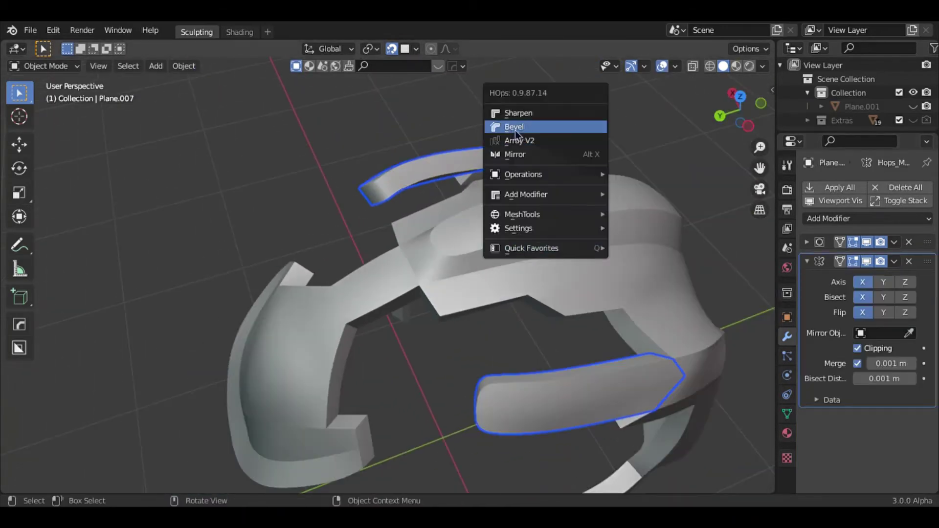
left_click(503, 65)
key("q")
left_click(631, 361)
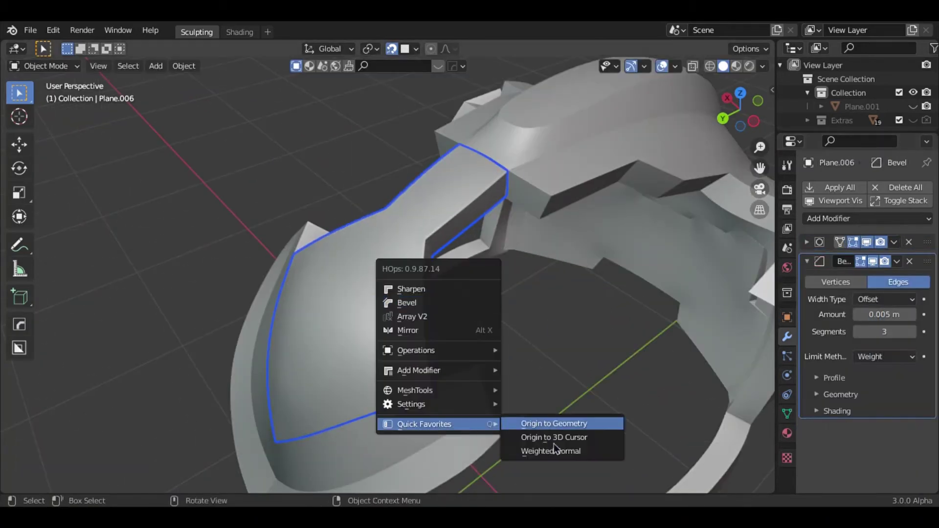
left_click(554, 446)
Bevel Plane.003 with Weighted Normal, add Weighted Normal to Plane.009, then select Plane.008.
key("q")
left_click(440, 269)
key("q")
left_click(399, 84)
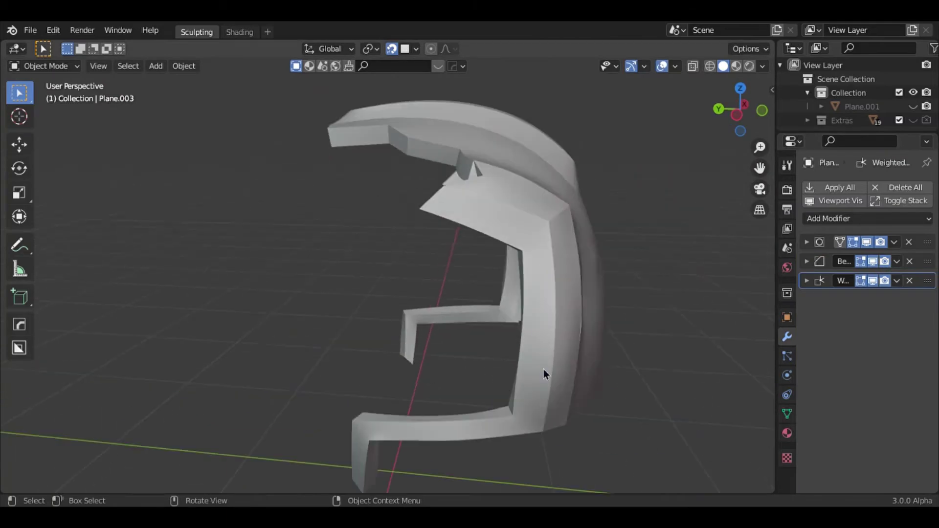
key("q")
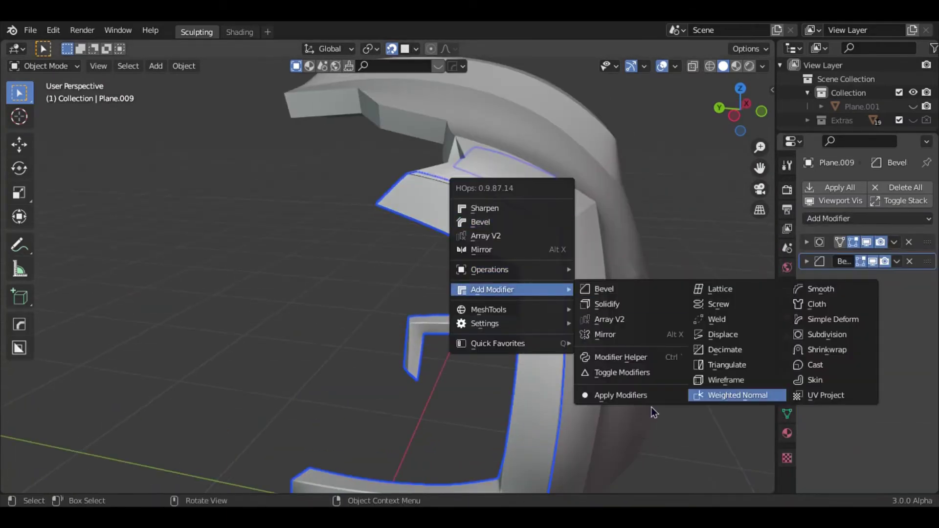
left_click(651, 407)
left_click(884, 299)
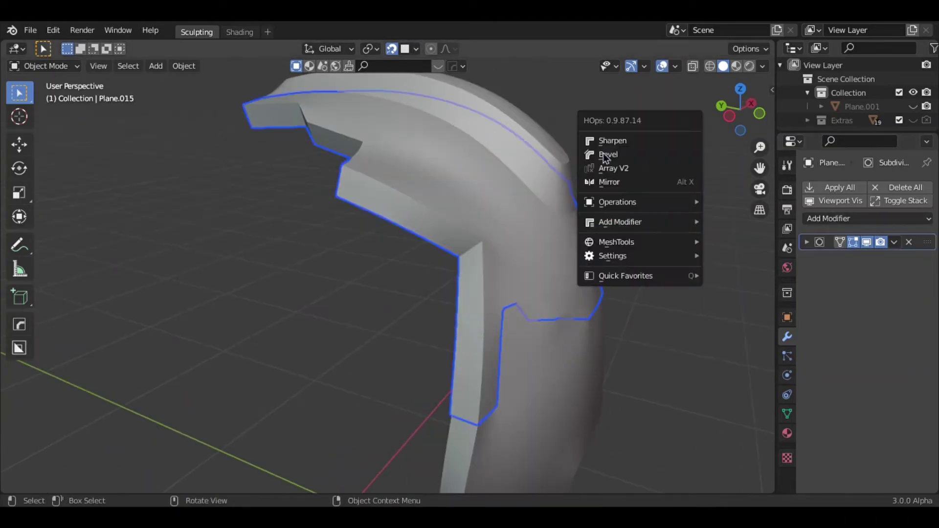
Bevel Plane.015 and add a Weighted Normal modifier to Plane.017.
left_click(605, 155)
key("q")
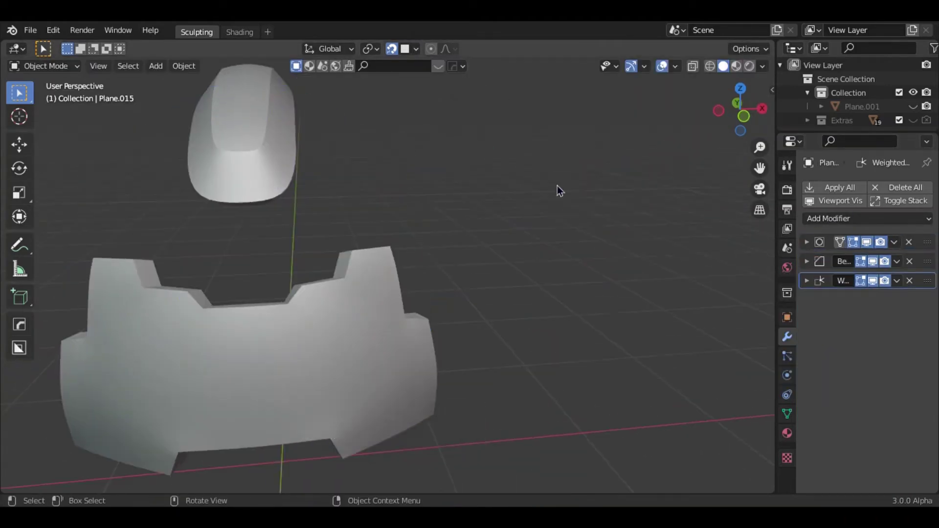
key("q")
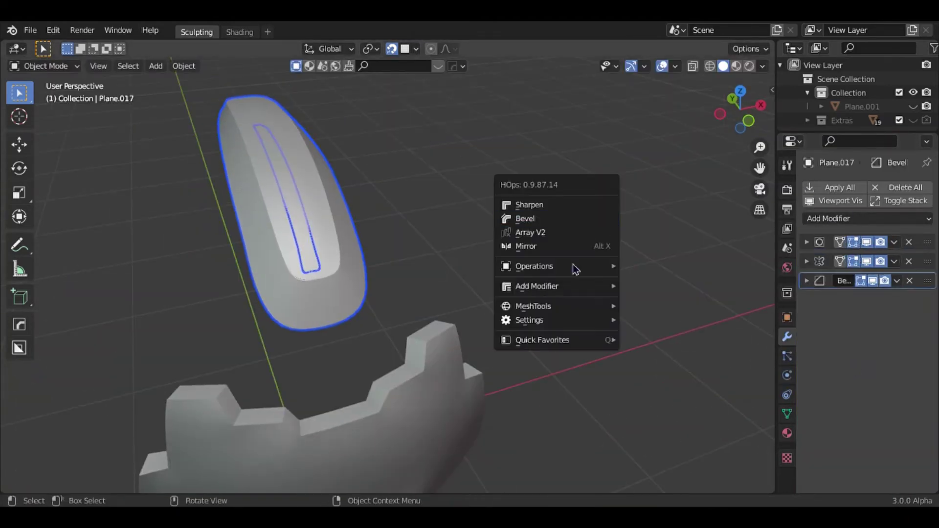
left_click(802, 390)
key("q")
Give the curved piece Plane.016 a 30° angle bevel and Plane.014 a 0.0055 m bevel.
left_click(535, 224)
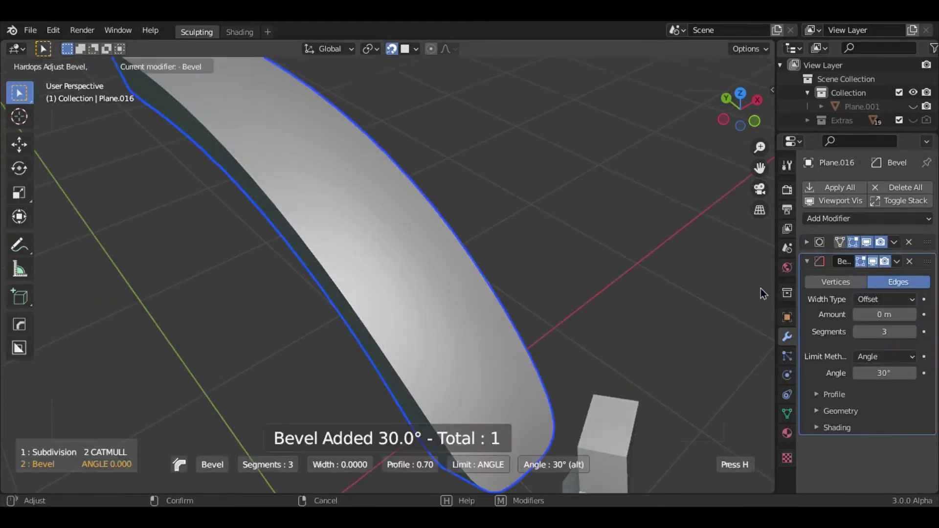
key("q")
left_click(636, 318)
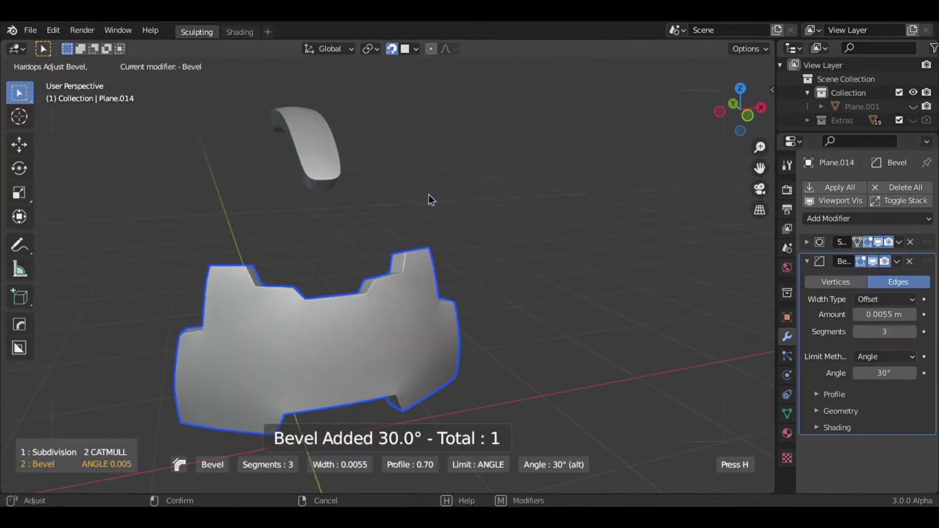
key("q")
left_click(509, 314)
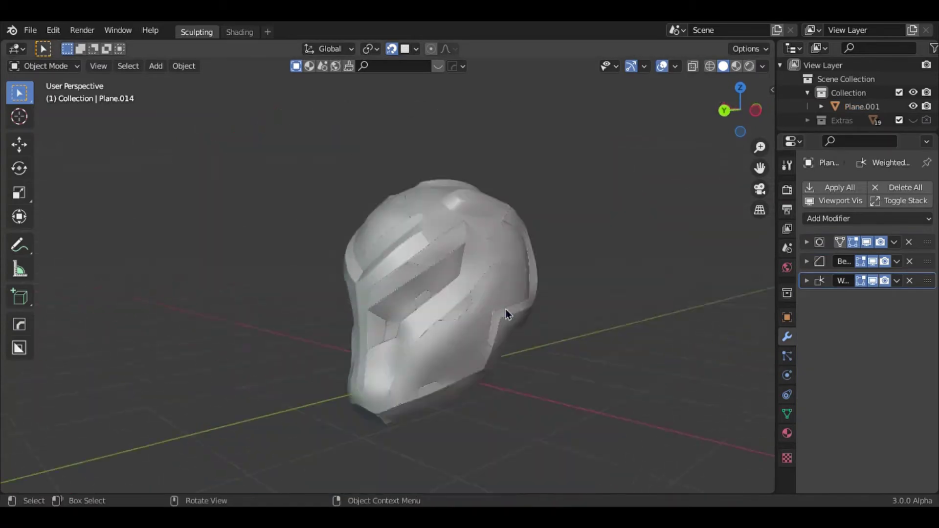
Bevel the front panel's eye-slot edge path by 0.0798 m with a single segment.
mouse_move(517, 320)
middle_mouse_down("alt")
mouse_move(547, 317)
mouse_move(445, 319)
middle_mouse_up("alt")
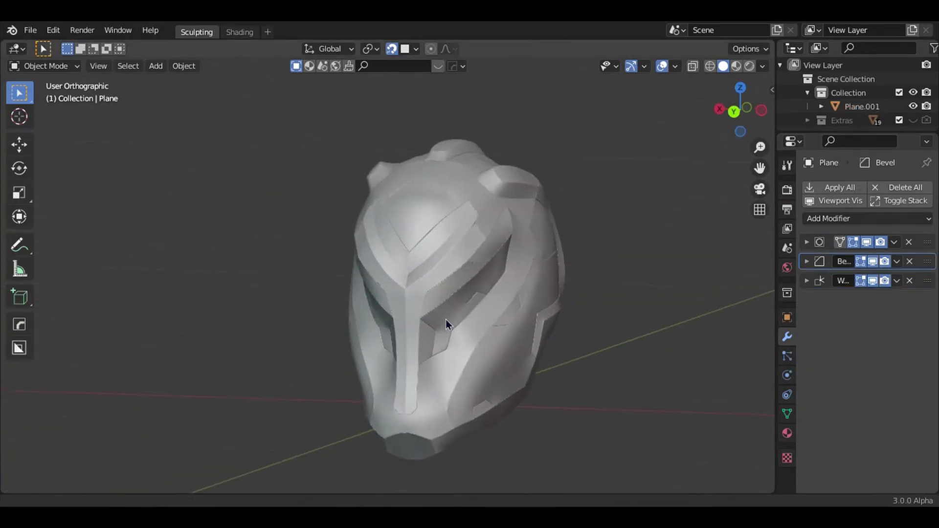
scroll(462, 306, "up", 3)
scroll(443, 260, "up", 2)
left_click(442, 259)
key("Tab")
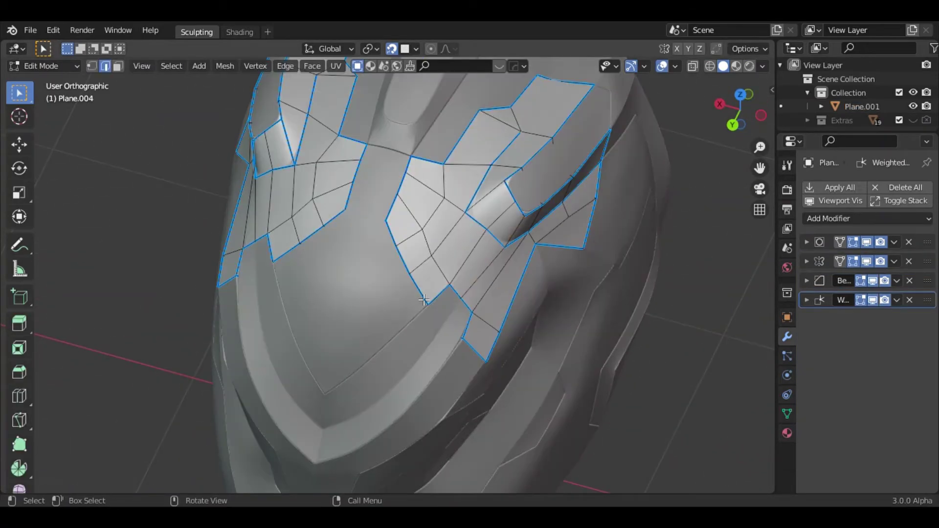
scroll(422, 265, "up", 2)
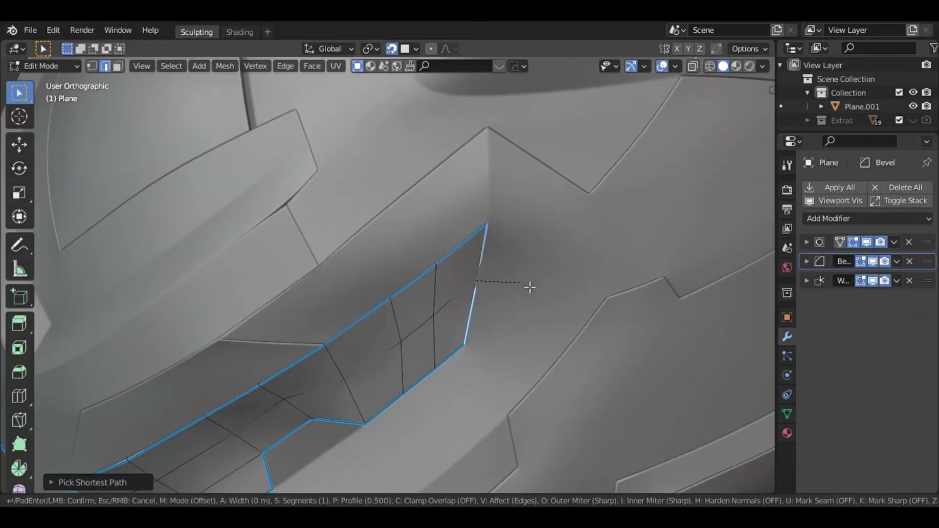
key("Tab")
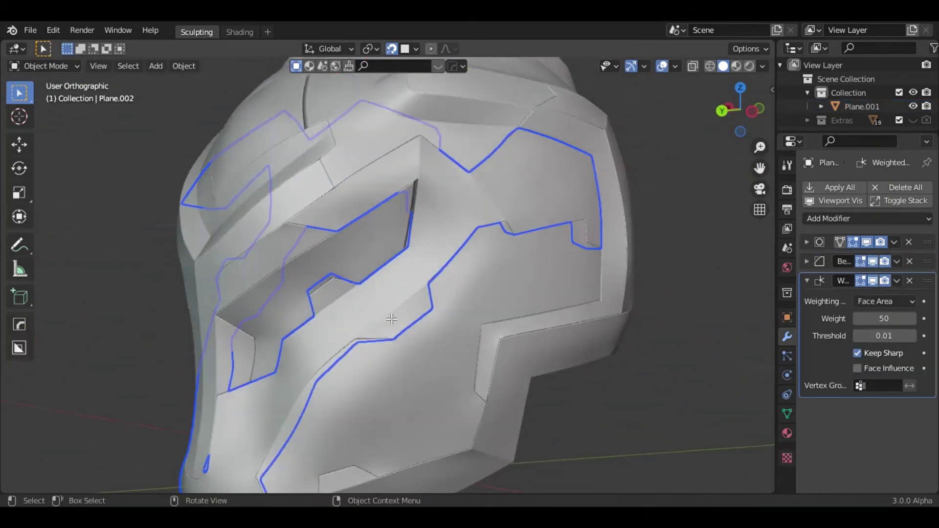
key("Tab")
scroll(509, 357, "up", 4)
left_click(453, 375)
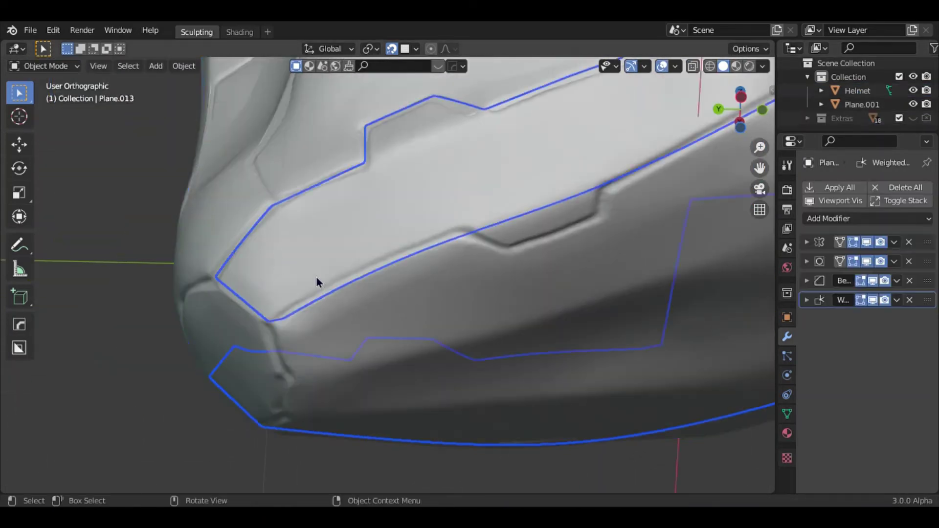
Extrude the selected edge path into a new strip on the helmet panel.
key("Tab")
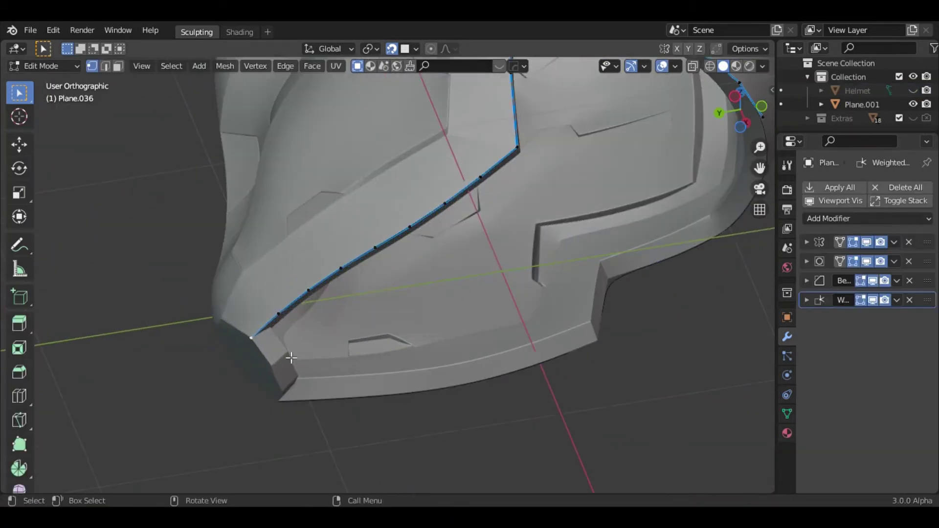
left_click(278, 370)
middle_click_drag(278, 371, 344, 292)
key("e")
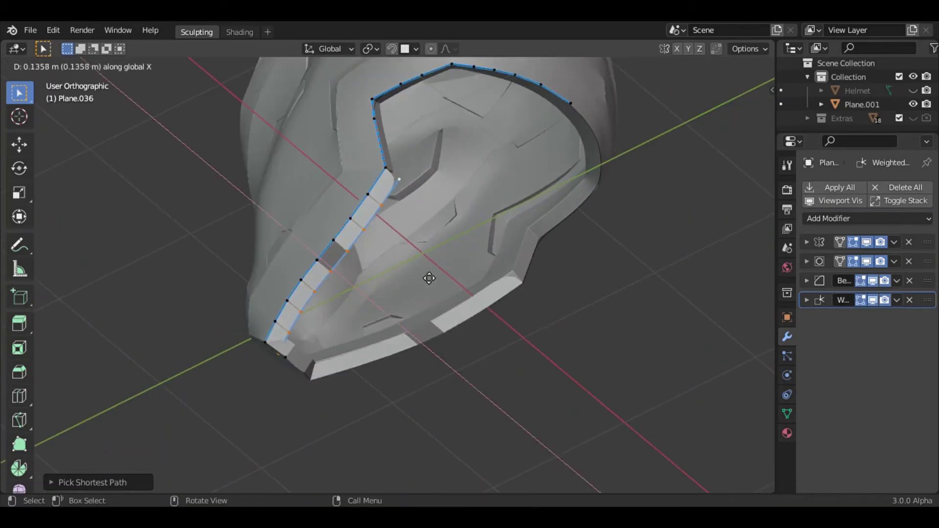
left_click(429, 277)
middle_click_drag(430, 277, 478, 322)
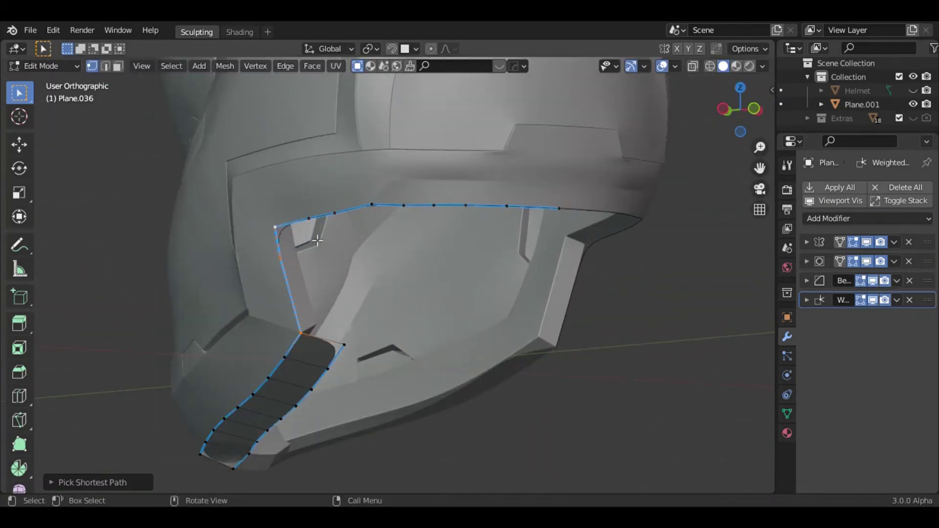
Shift the strip's edges along global X and merge the overlapping vertices.
key("g")
key("x")
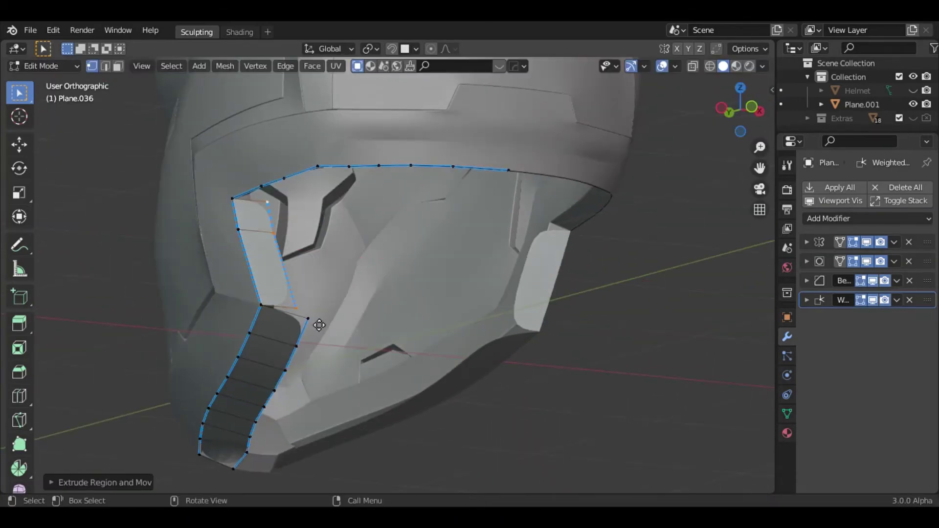
key("m")
left_click(419, 334)
middle_click_drag(419, 334, 375, 300)
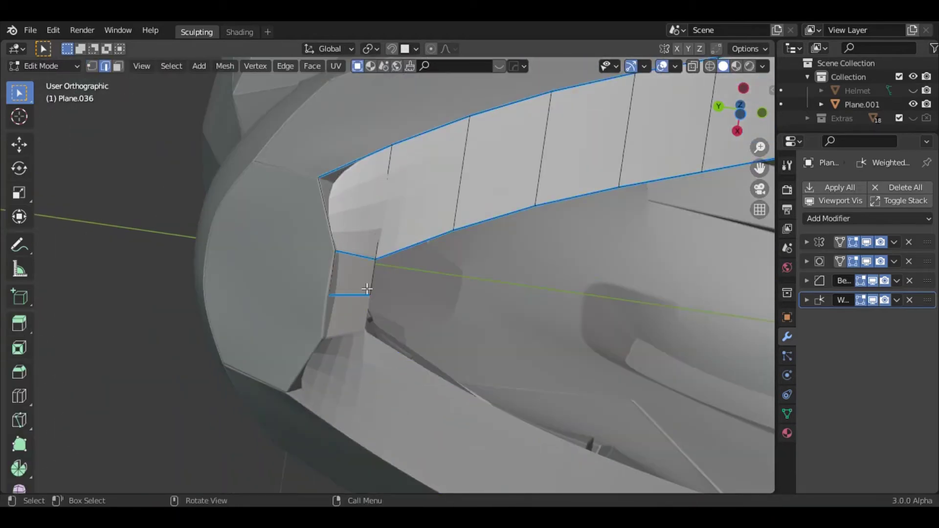
Mark the selected strip edges sharp and nudge the vertices, checking from below.
key("ctrl+e")
left_click(436, 177)
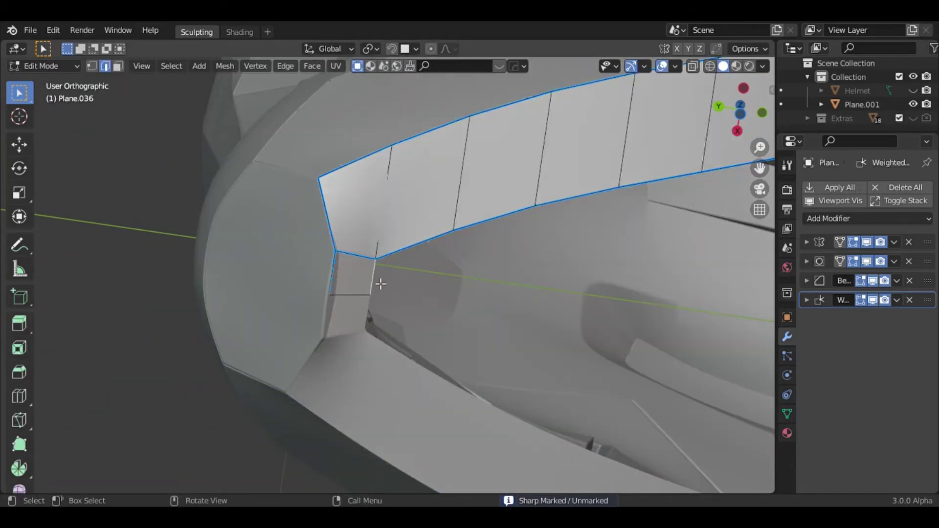
key("g")
left_click(429, 283)
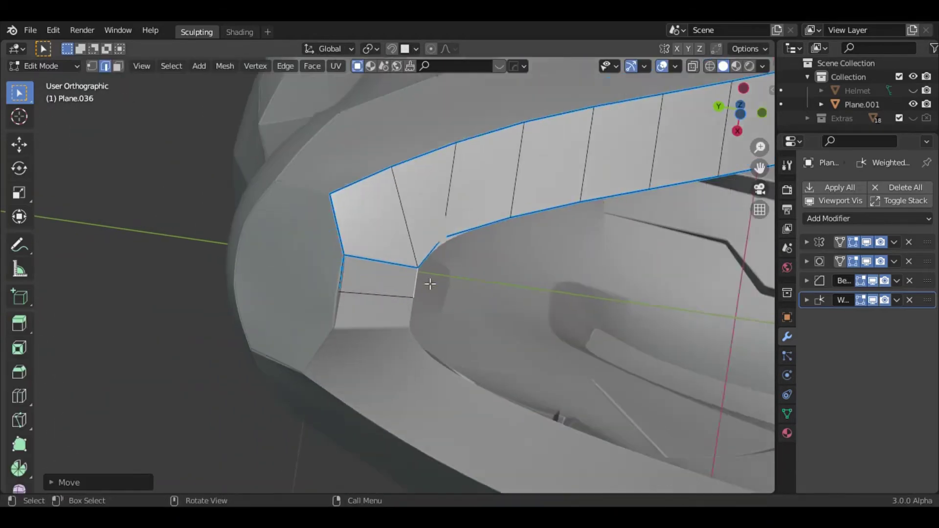
middle_click_drag(430, 282, 625, 305)
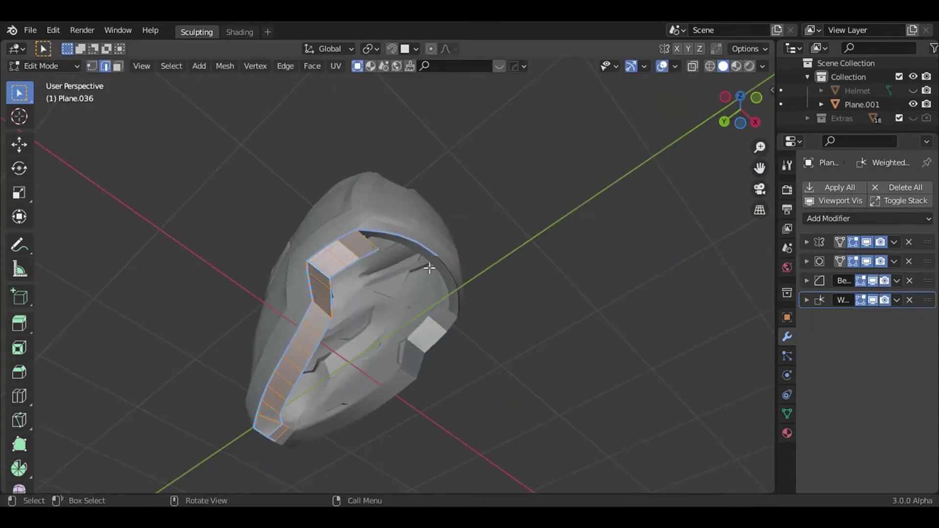
key("ctrl+KP_7")
scroll(245, 187, "up", 3)
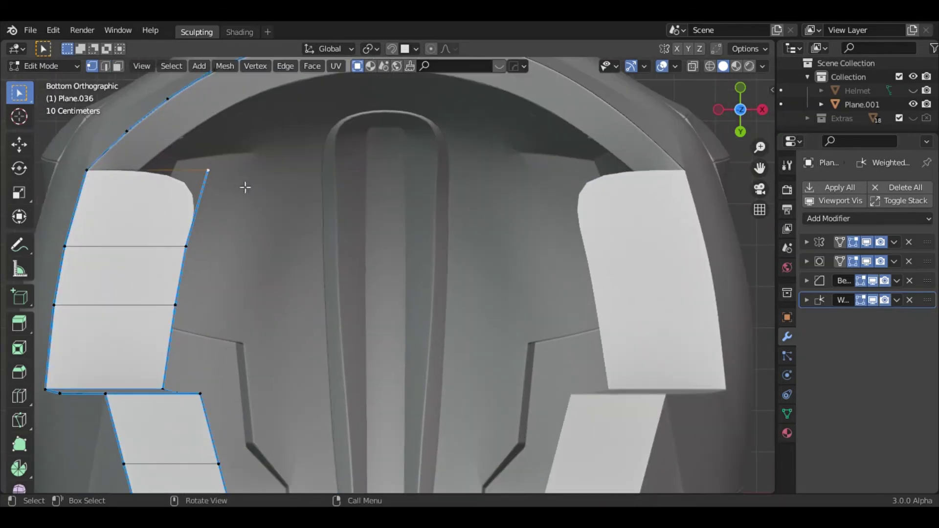
left_click(213, 251)
Extrude the rim's top edge chain, mark it sharp and fix its normals.
key("g")
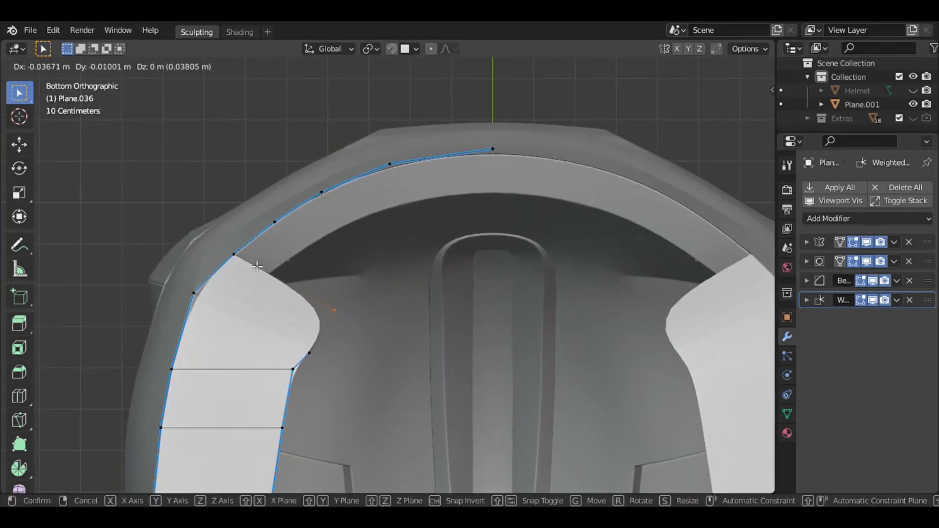
key("e")
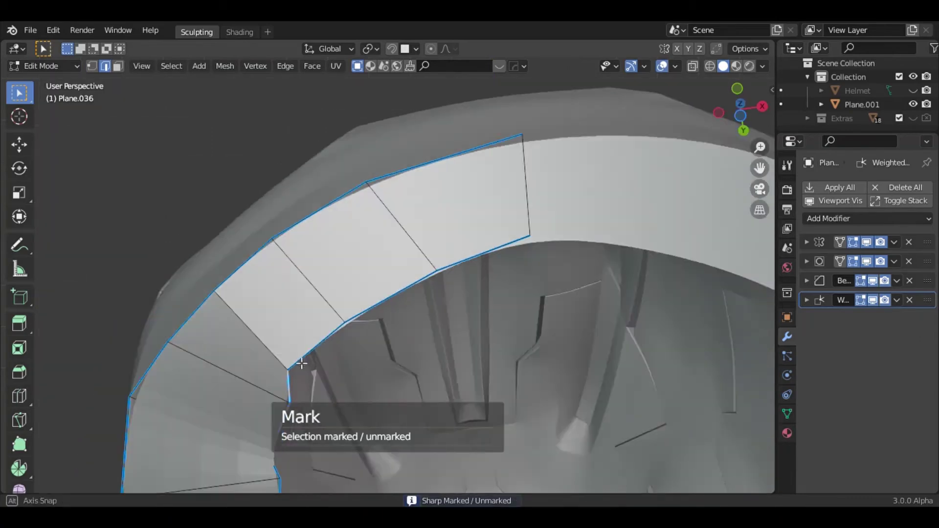
mouse_move(317, 305)
middle_mouse_down()
mouse_move(528, 383)
mouse_move(398, 277)
middle_mouse_up()
key("shift+n")
key("3")
key("Tab")
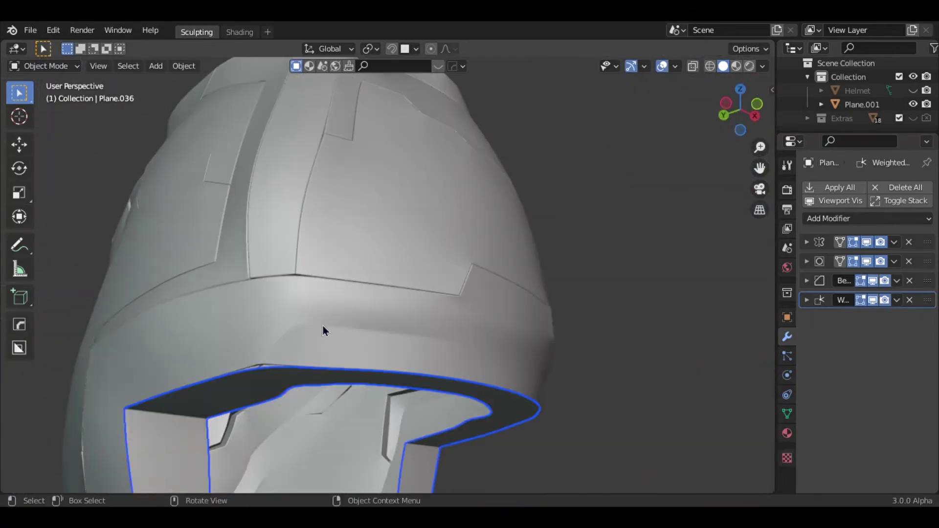
Edit the headband piece Plane.013, sliding vertices along its edges.
left_click(323, 326)
key("Tab")
middle_click_drag(323, 326, 428, 368)
scroll(428, 367, "down", 3)
key("w")
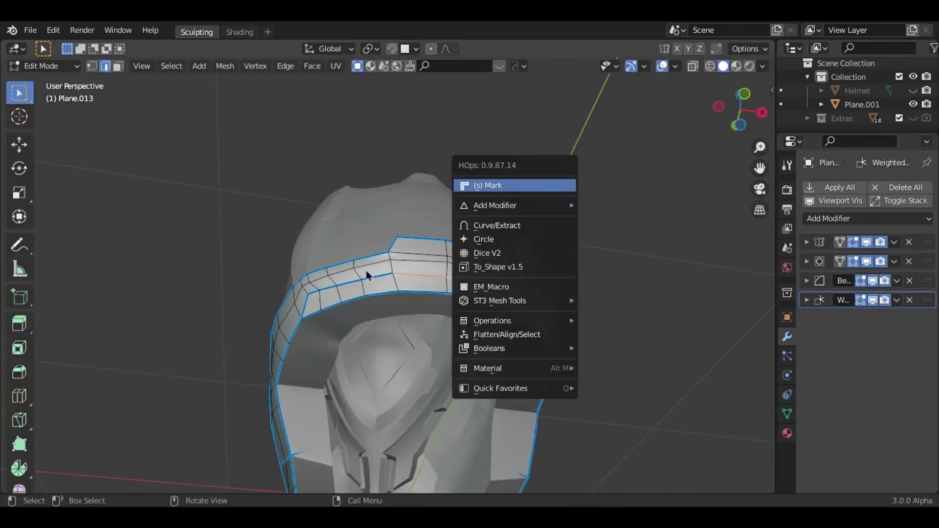
scroll(366, 271, "up", 3)
key("g")
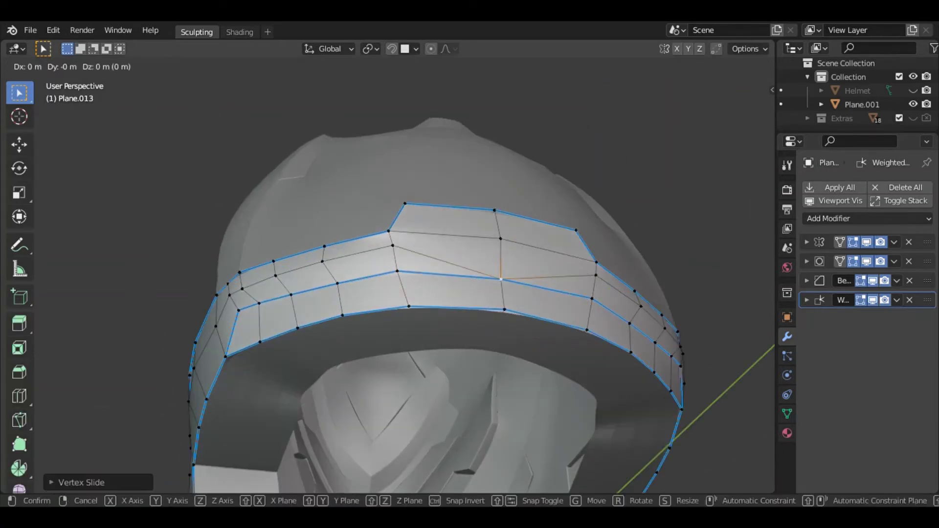
Thicken the rim piece Plane.036's faces to 0.0401 m.
key("Tab")
left_click(510, 334)
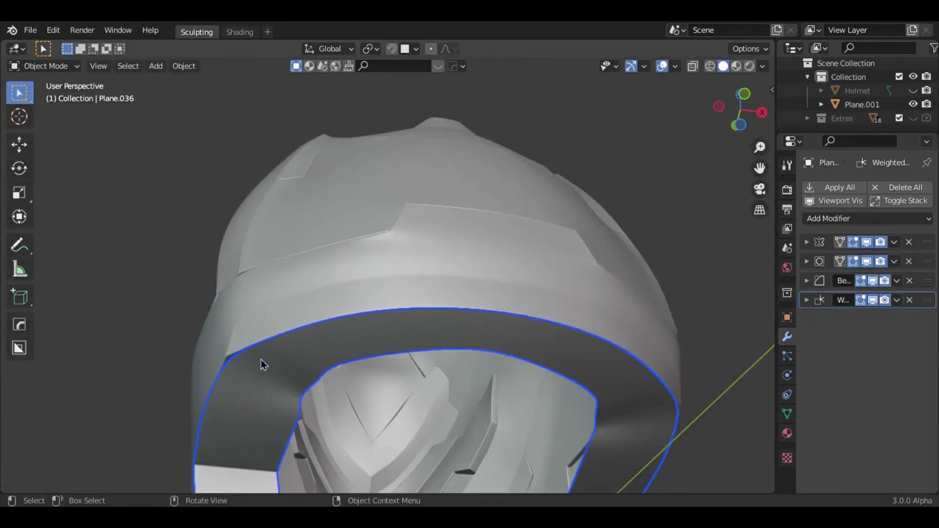
key("Tab")
key("w")
left_click(350, 245)
key("alt+s")
left_click(421, 287)
middle_click_drag(421, 288, 382, 415)
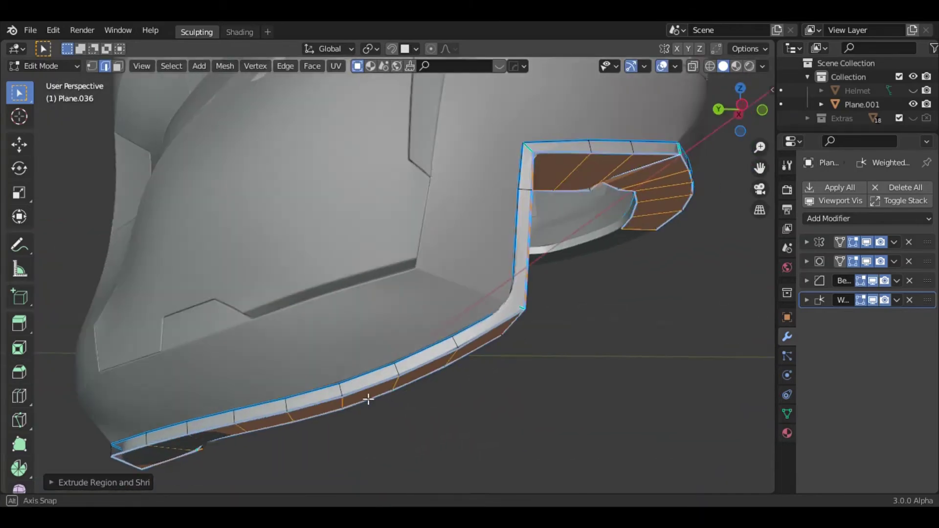
Mark the brim edges sharp, check under the brim, and return to Object Mode.
middle_click_drag(267, 403, 498, 240)
key("Tab")
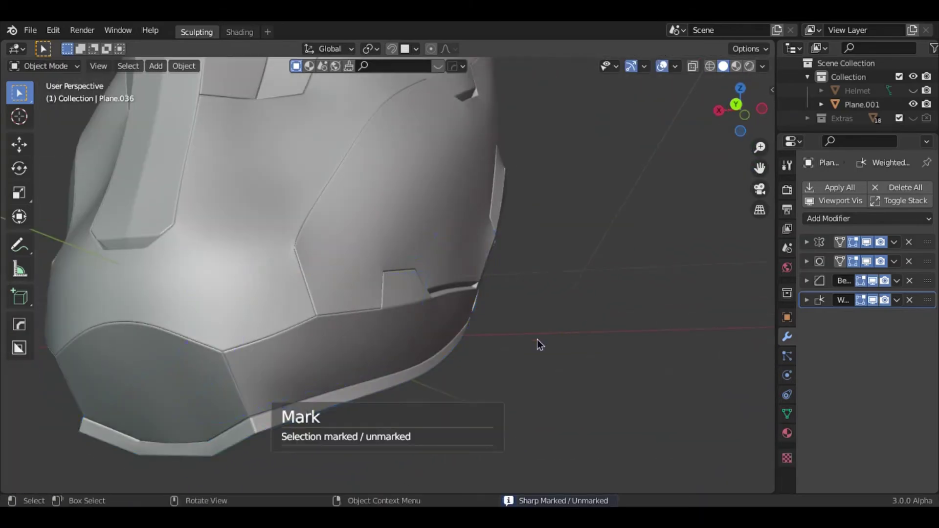
middle_click_drag(537, 339, 460, 336)
key("Tab")
key("w")
key("Escape")
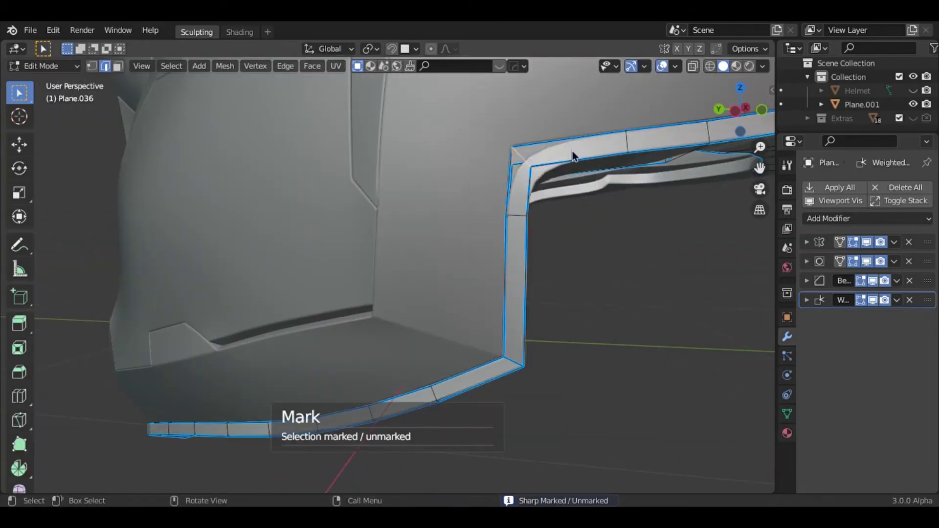
mouse_move(563, 237)
middle_mouse_down()
mouse_move(545, 278)
mouse_move(448, 244)
middle_mouse_up()
key("Tab")
scroll(492, 332, "down", 5)
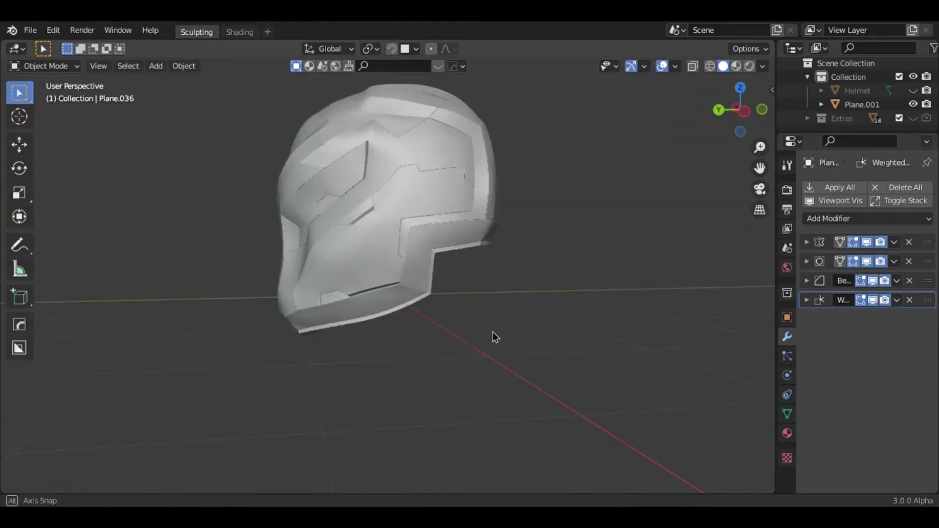
key("shift+a")
Add an Empty at the origin, raise it, scale it 2x, and parent the helmet to it.
left_click(450, 421)
key("alt+g")
key("g")
key("z")
key("s")
key("2")
key("Return")
key("ctrl+p")
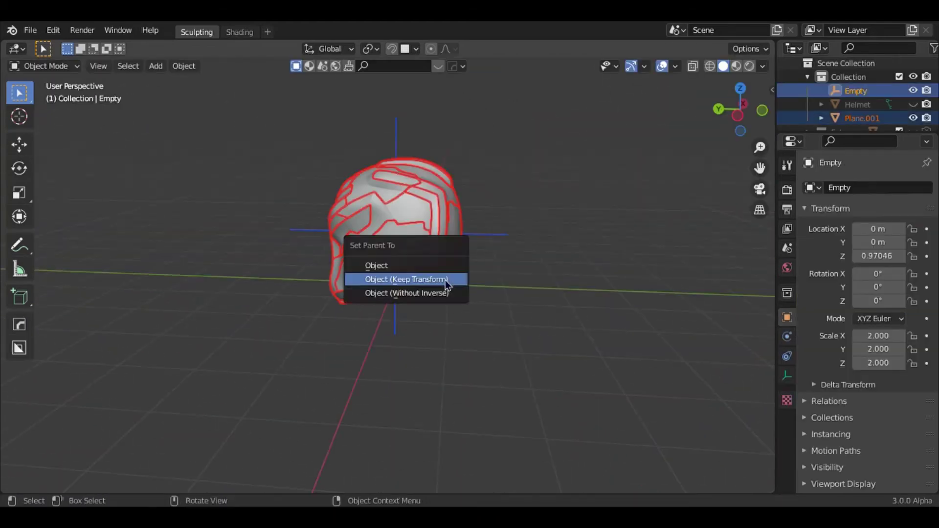
left_click(445, 280)
Add a floor plane and tilt the Empty with the helmet in side view.
key("shift+a")
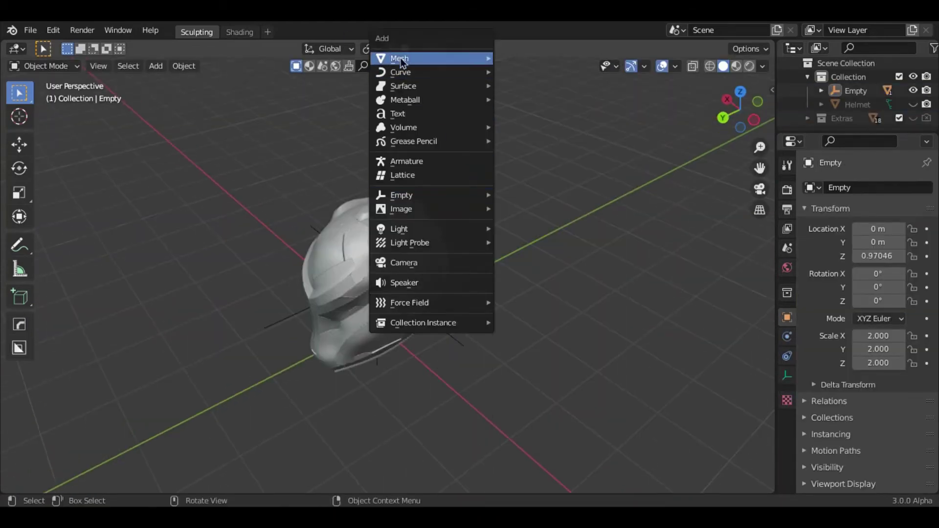
left_click(518, 57)
scroll(468, 342, "up", 4)
middle_click_drag(441, 320, 700, 147)
key("ctrl+KP_3")
key("r")
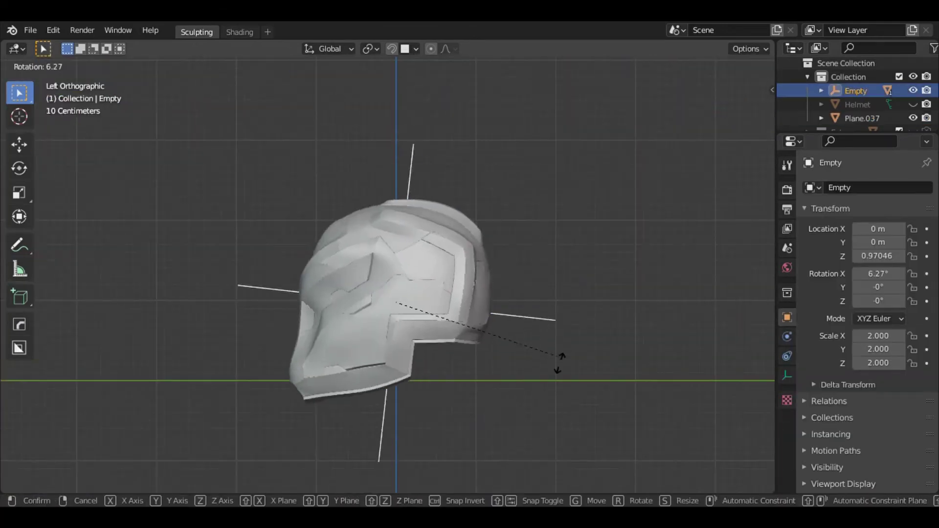
left_click(514, 356)
mouse_move(514, 356)
middle_mouse_down()
mouse_move(440, 339)
mouse_move(636, 203)
middle_mouse_up()
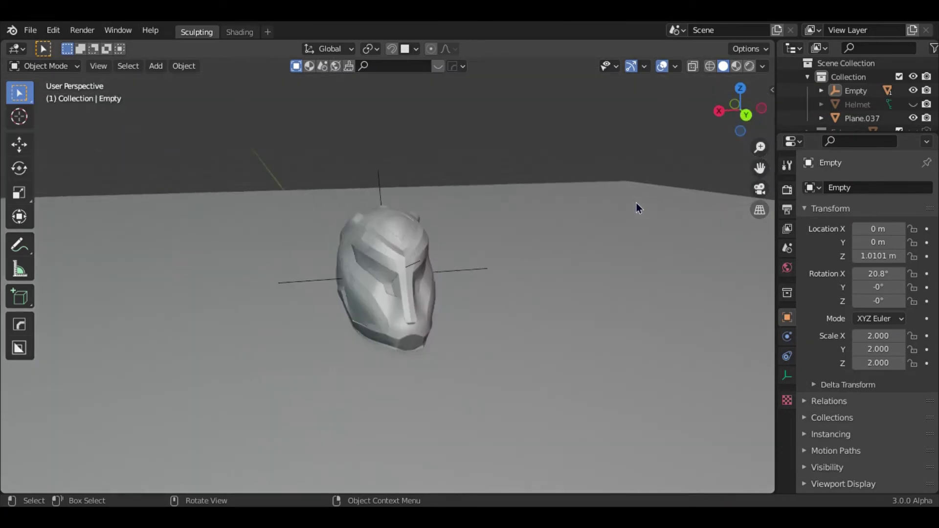
Add a camera, view through it, set its focal length to 120 mm and adjust it.
key("shift+a")
left_click(464, 421)
key("ctrl+alt+KP_0")
left_click(786, 375)
double_click(885, 251)
type("120")
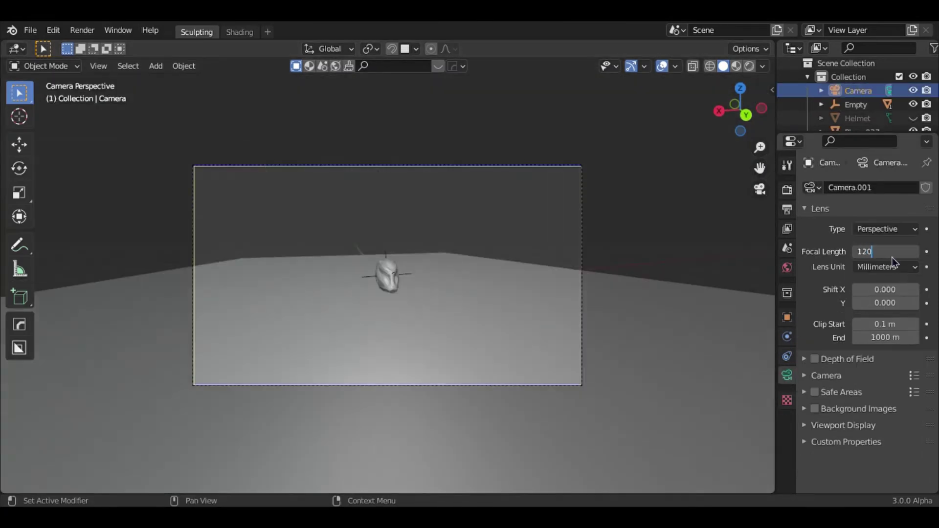
key("Return")
key("g")
key("z")
key("z")
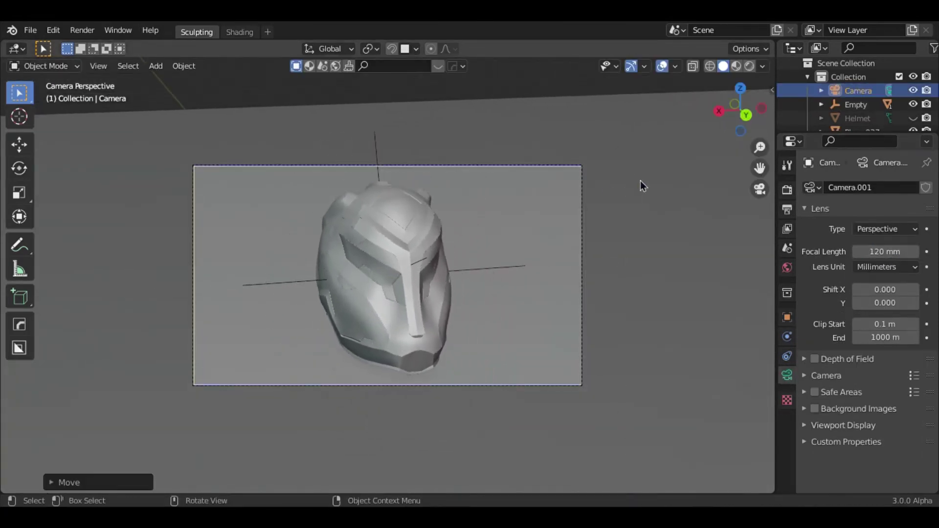
Rotate and scale the floor plane, then save the file.
scroll(642, 185, "down", 2)
left_click(641, 186)
key("r")
key("z")
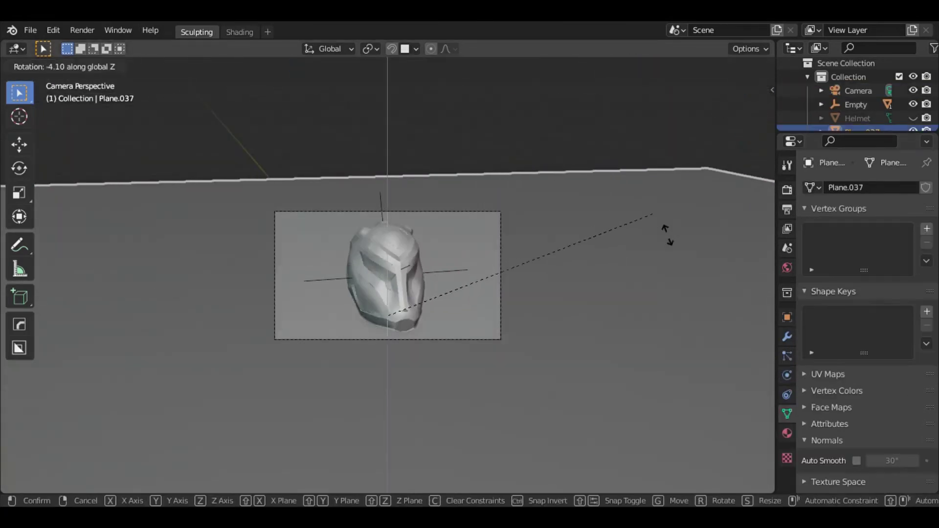
left_click(679, 264)
key("s")
key("z")
key("z")
left_click(539, 276)
key("ctrl+s")
scroll(539, 277, "up", 5)
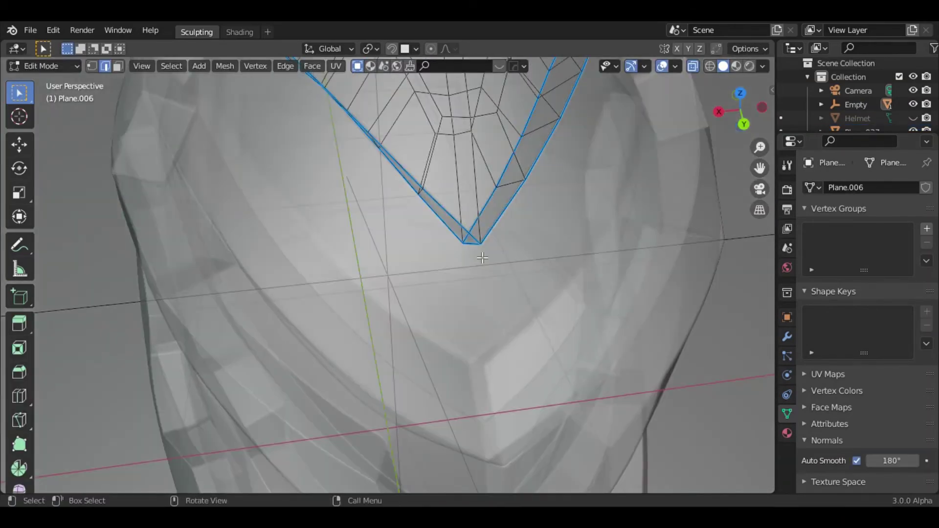
Bevel the panel's edges and preview the model with an orange matcap.
key("ctrl+b")
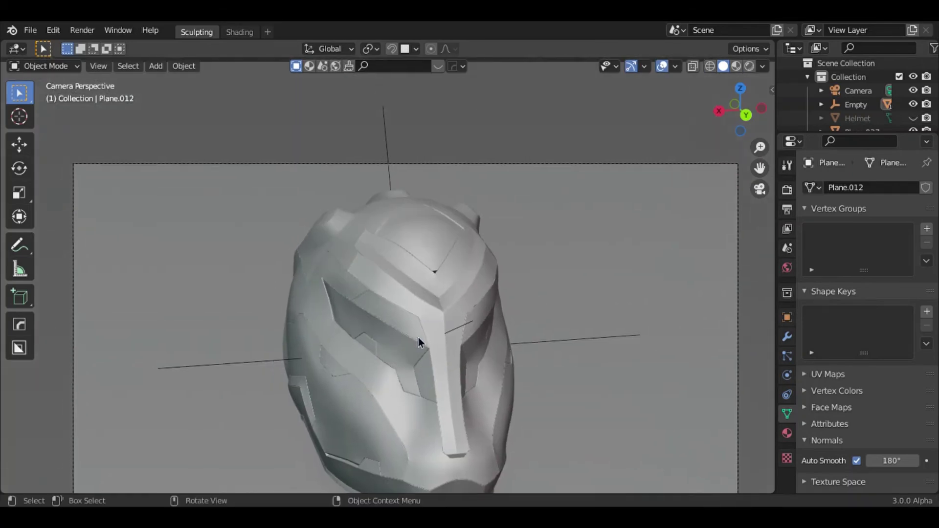
left_click(762, 66)
left_click(750, 163)
left_click(798, 255)
left_click(757, 214)
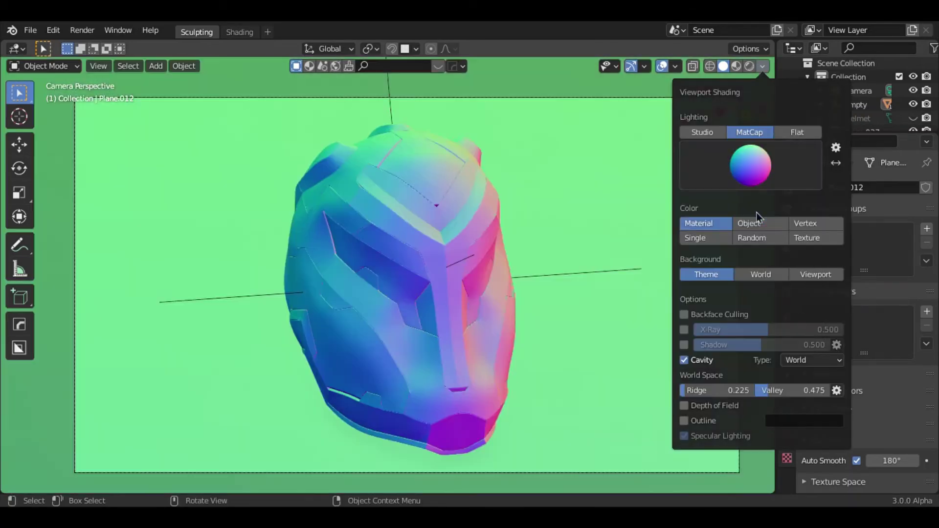
left_click(750, 164)
left_click(798, 296)
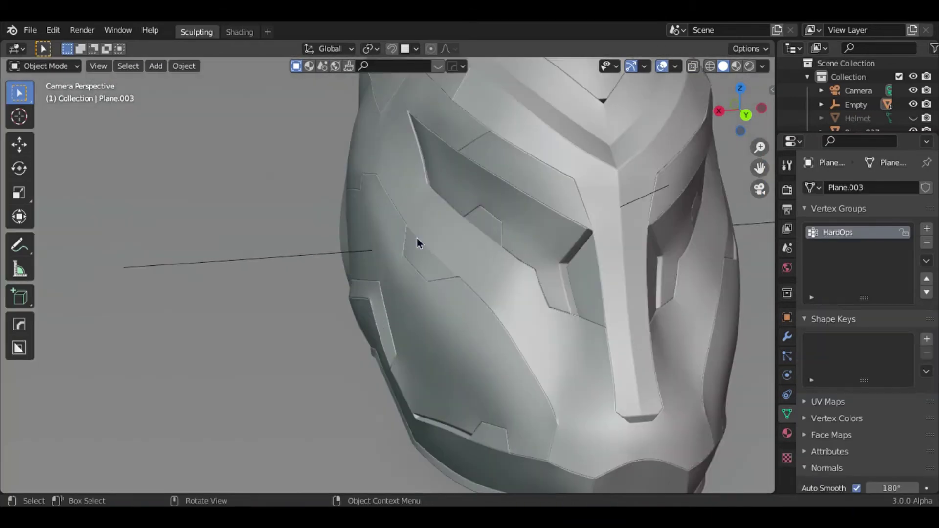
Show the modifier stack and duplicate the selected piece in place into a collection.
left_click(786, 337)
key("shift+d")
key("Escape")
key("m")
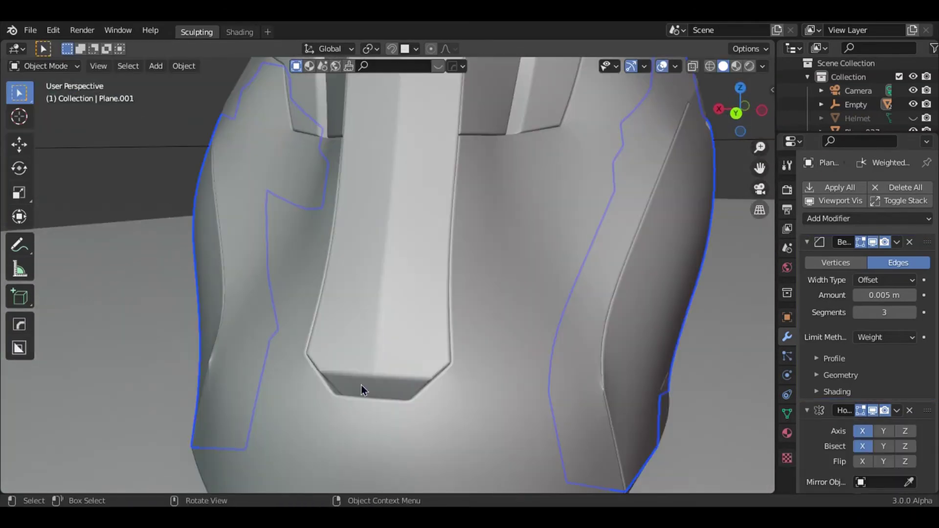
Reshape the central nose strip by moving its selected vertices and tip.
left_click(361, 390)
key("Tab")
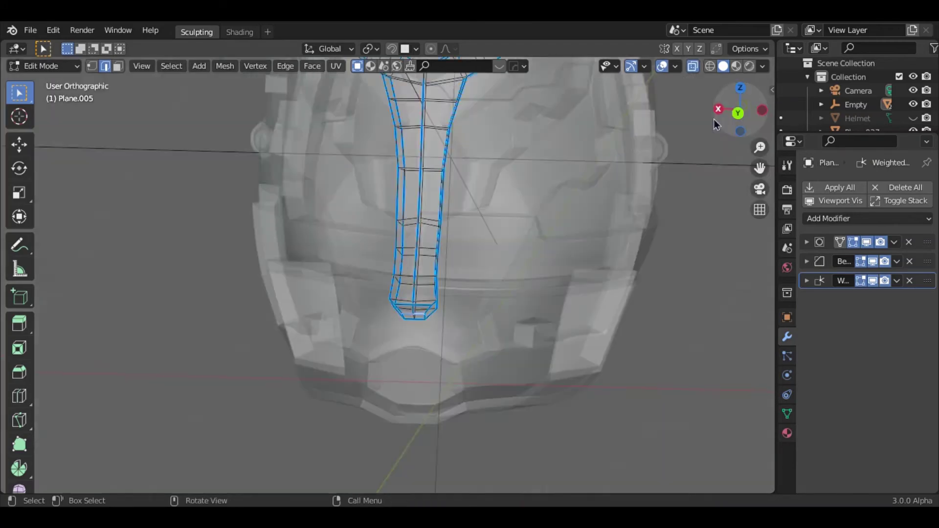
key("g")
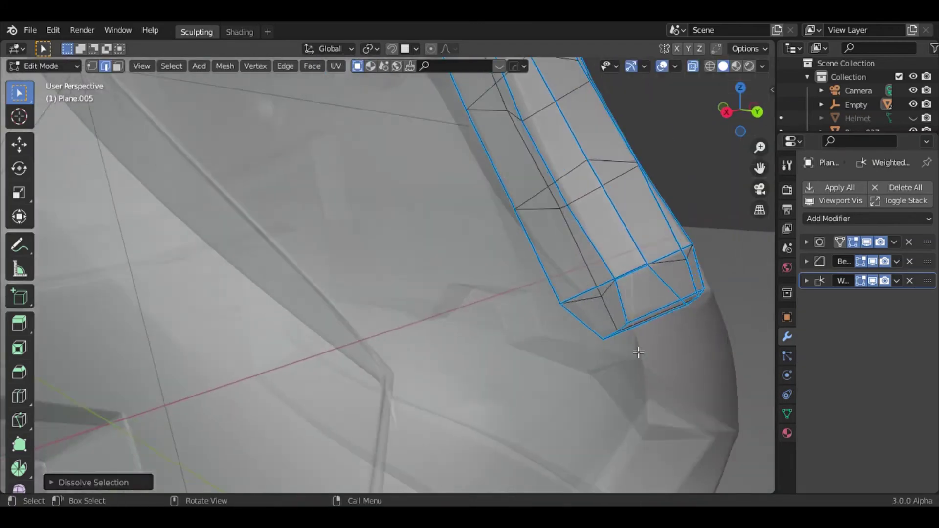
key("g")
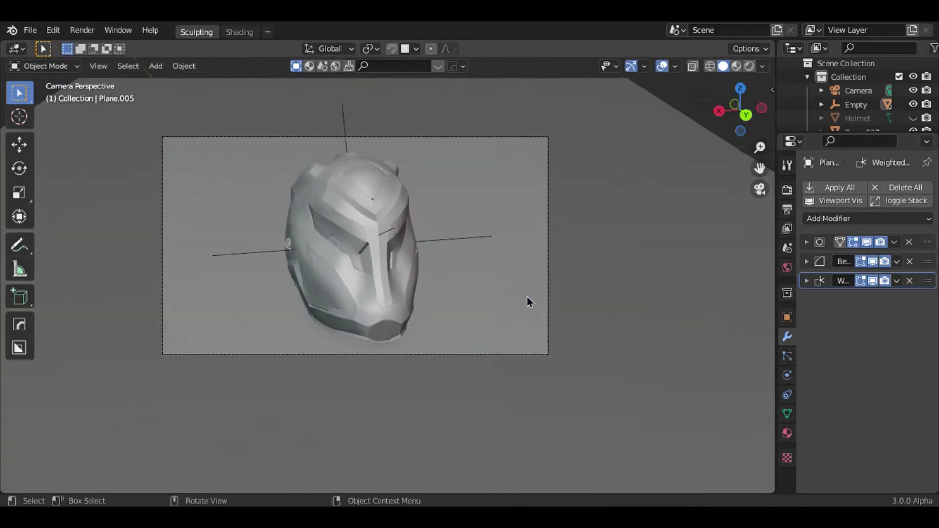
In rendered view, set the World colour to an Environment Texture for the HDRI.
left_click(749, 66)
left_click(787, 267)
left_click(887, 278)
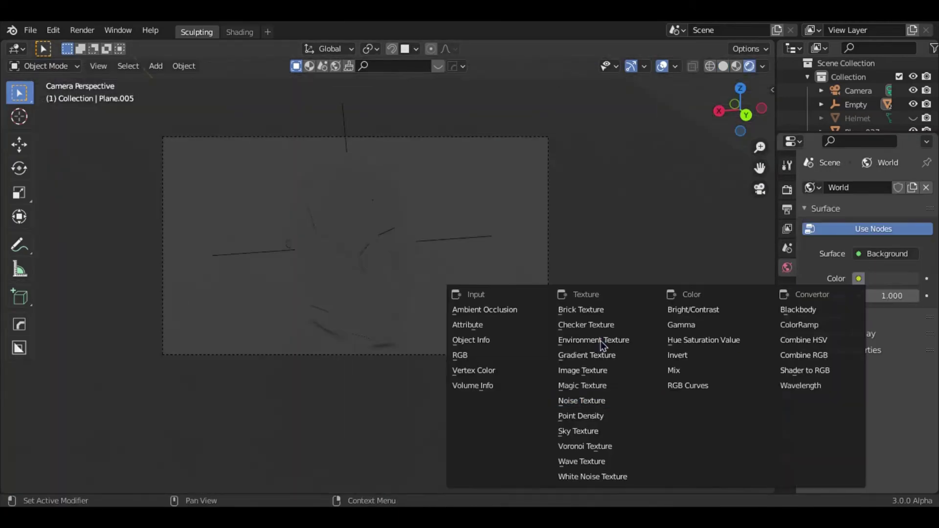
left_click(593, 337)
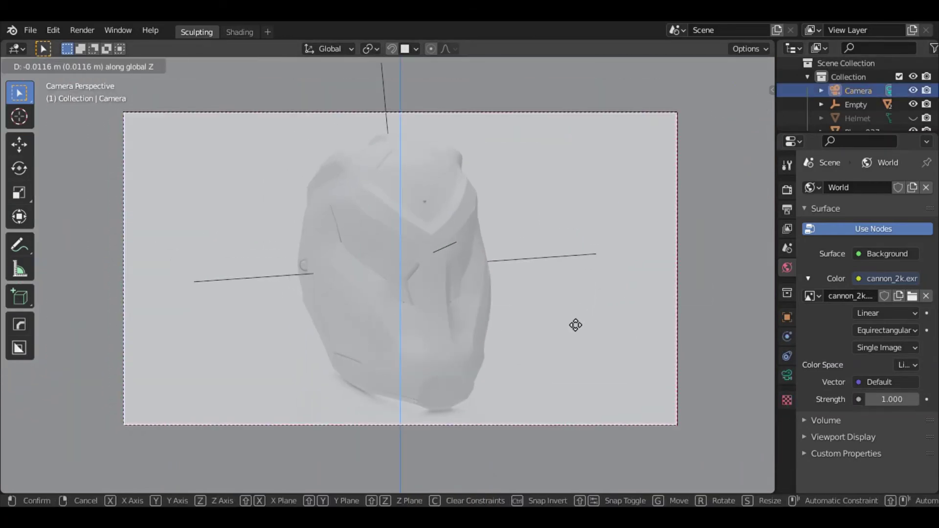
Return to solid shading and turn a split-off viewport area into a Shader Editor.
left_click(723, 65)
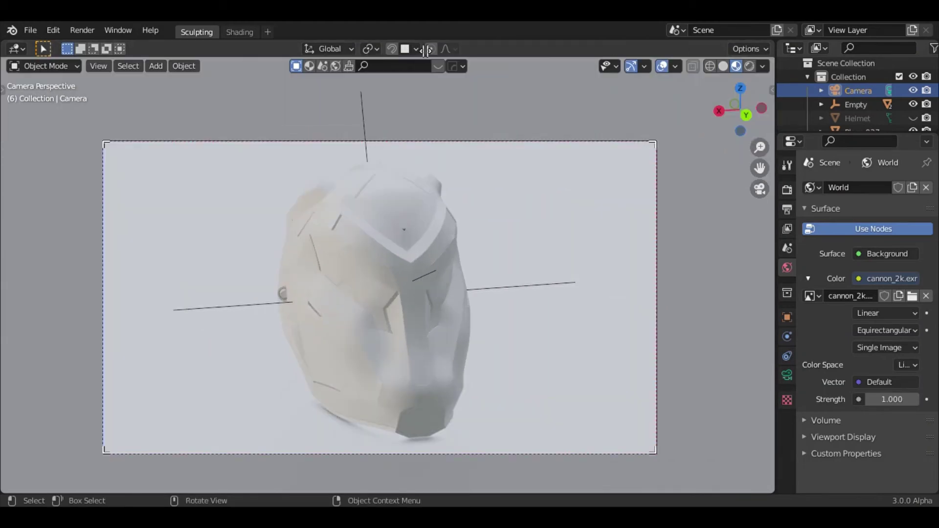
left_click(425, 50)
key("shift+F3")
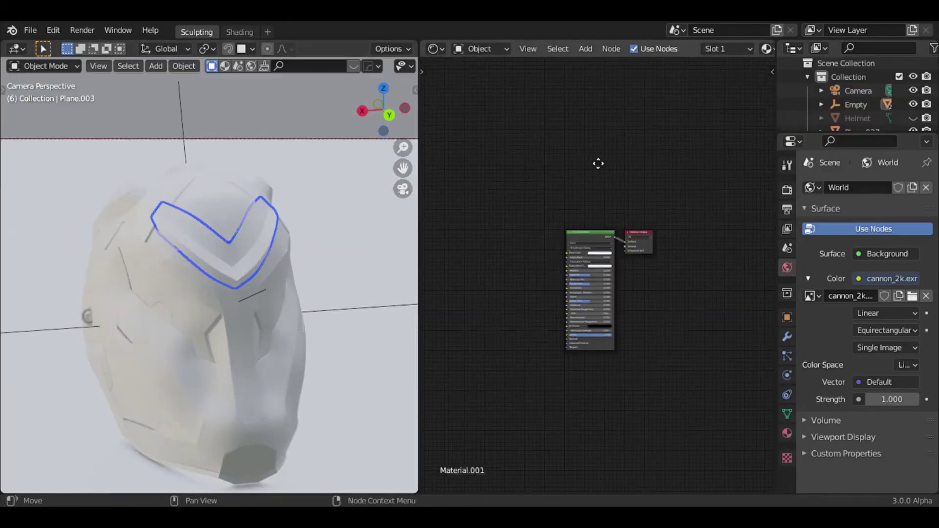
Name the material 'Light Metal', adjust its ColorRamp stop colours, and link materials across pieces.
key("Home")
type("ight Metal")
key("Return")
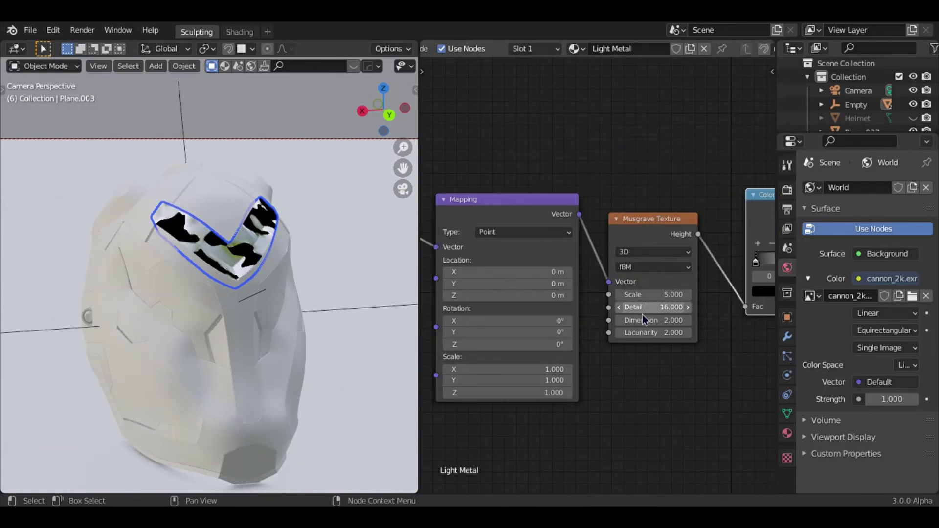
left_click(631, 237)
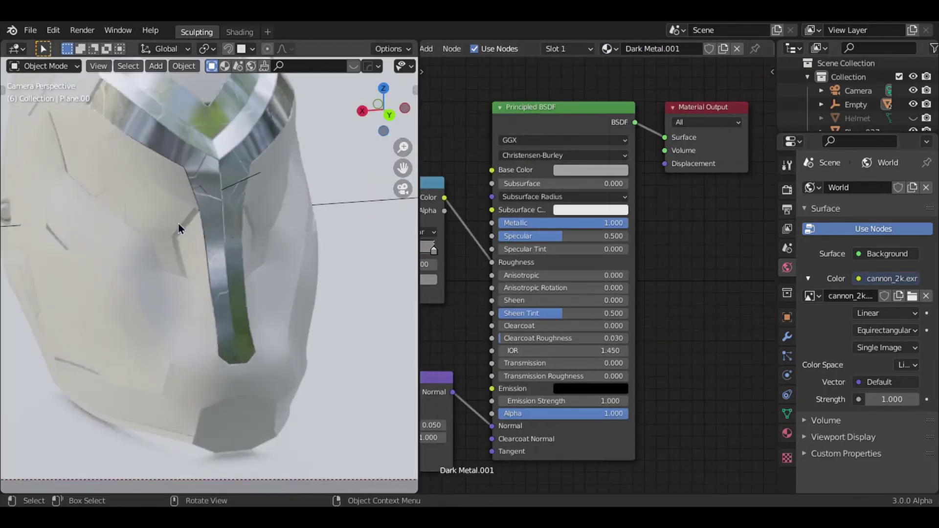
key("ctrl+l")
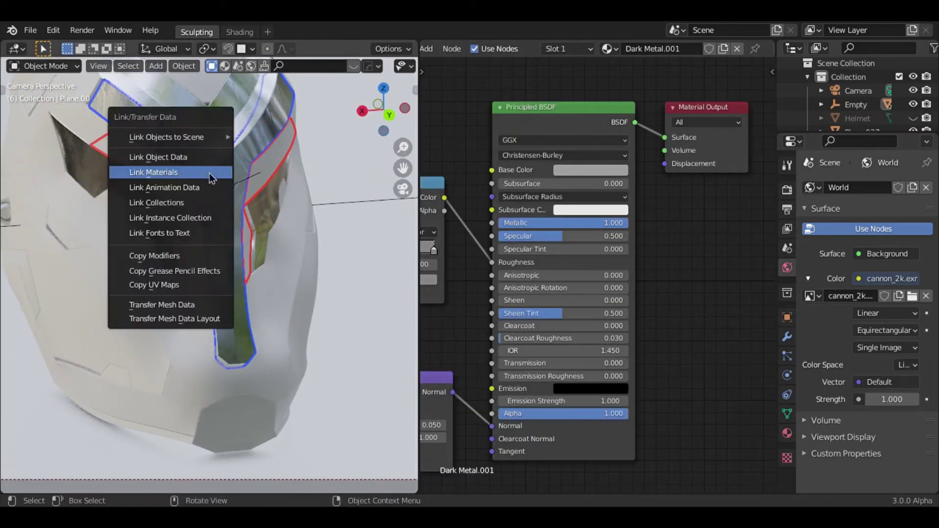
left_click(579, 283)
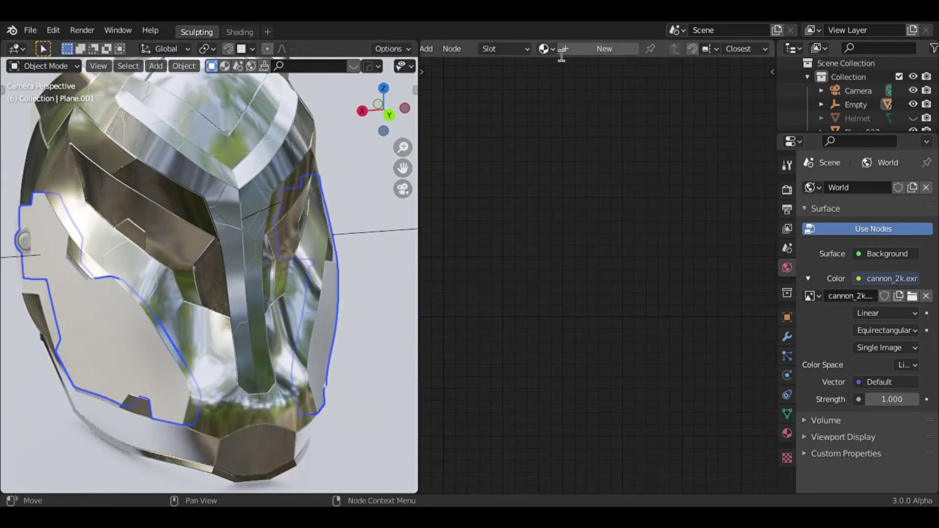
Convert a left-side helmet plane into a curve.
left_click(43, 295)
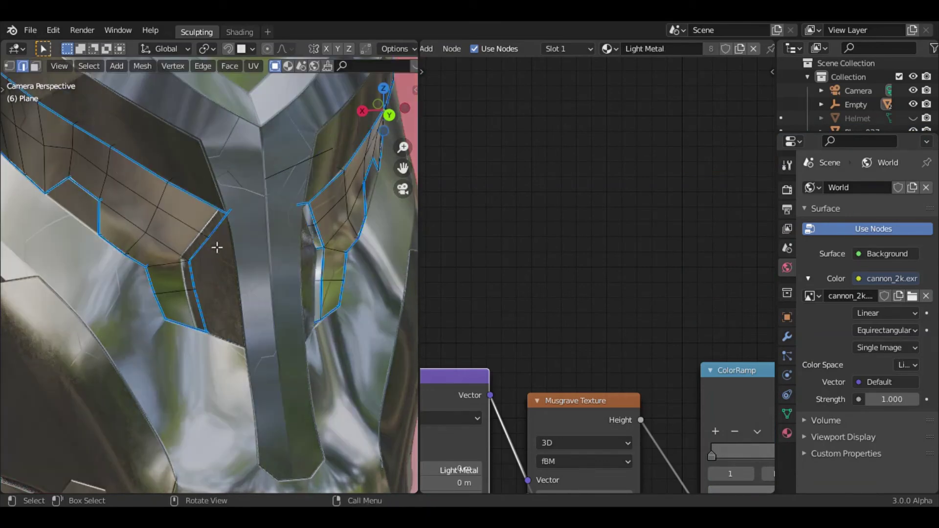
right_click(216, 247)
left_click(229, 259)
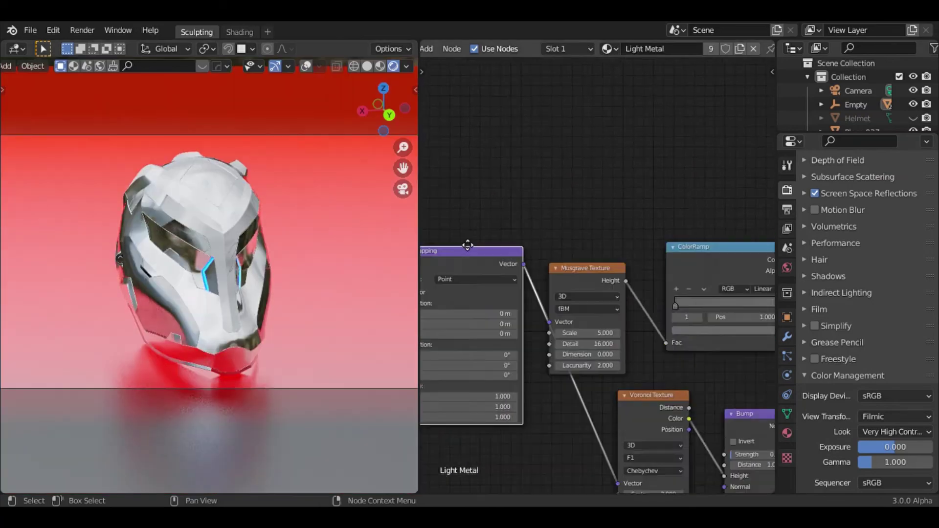
Bring the Texture Coordinate and Mapping nodes into view and select a Dark Metal.001 piece.
middle_click_drag(467, 245, 572, 218)
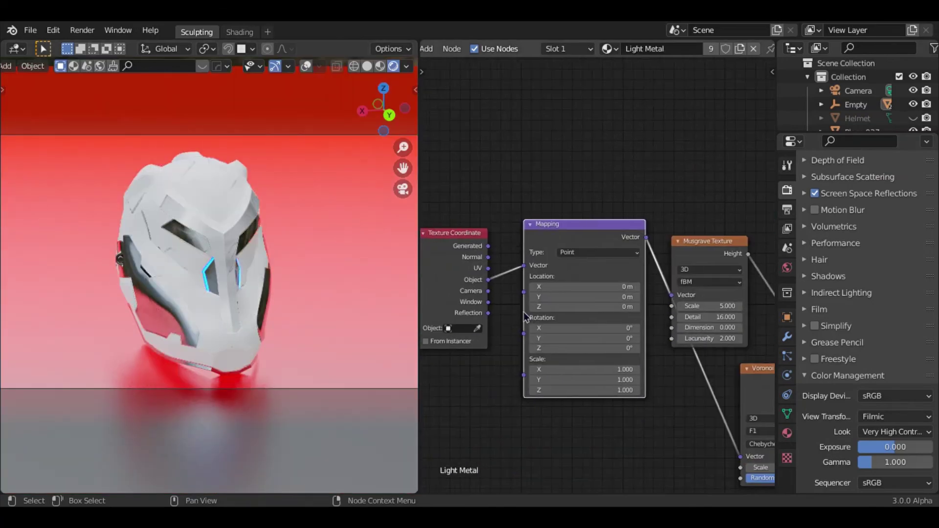
scroll(235, 303, "up", 8)
left_click(227, 310)
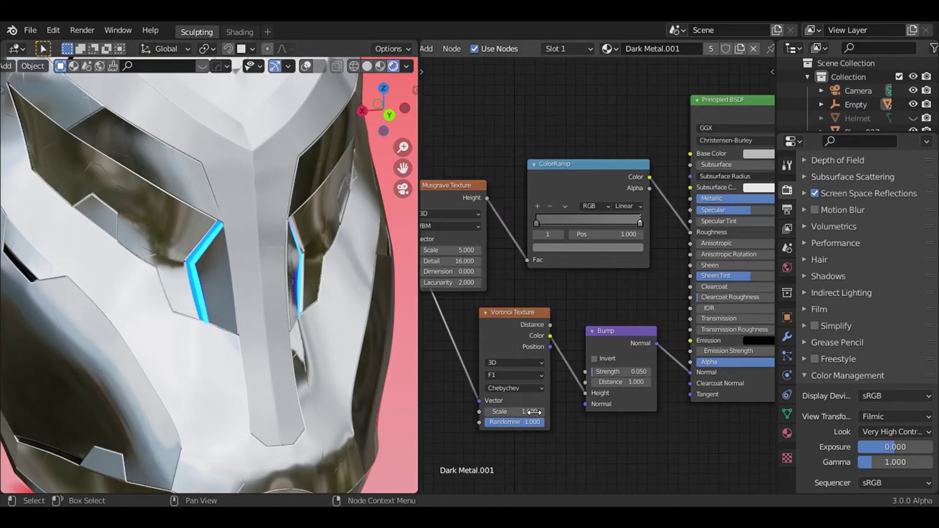